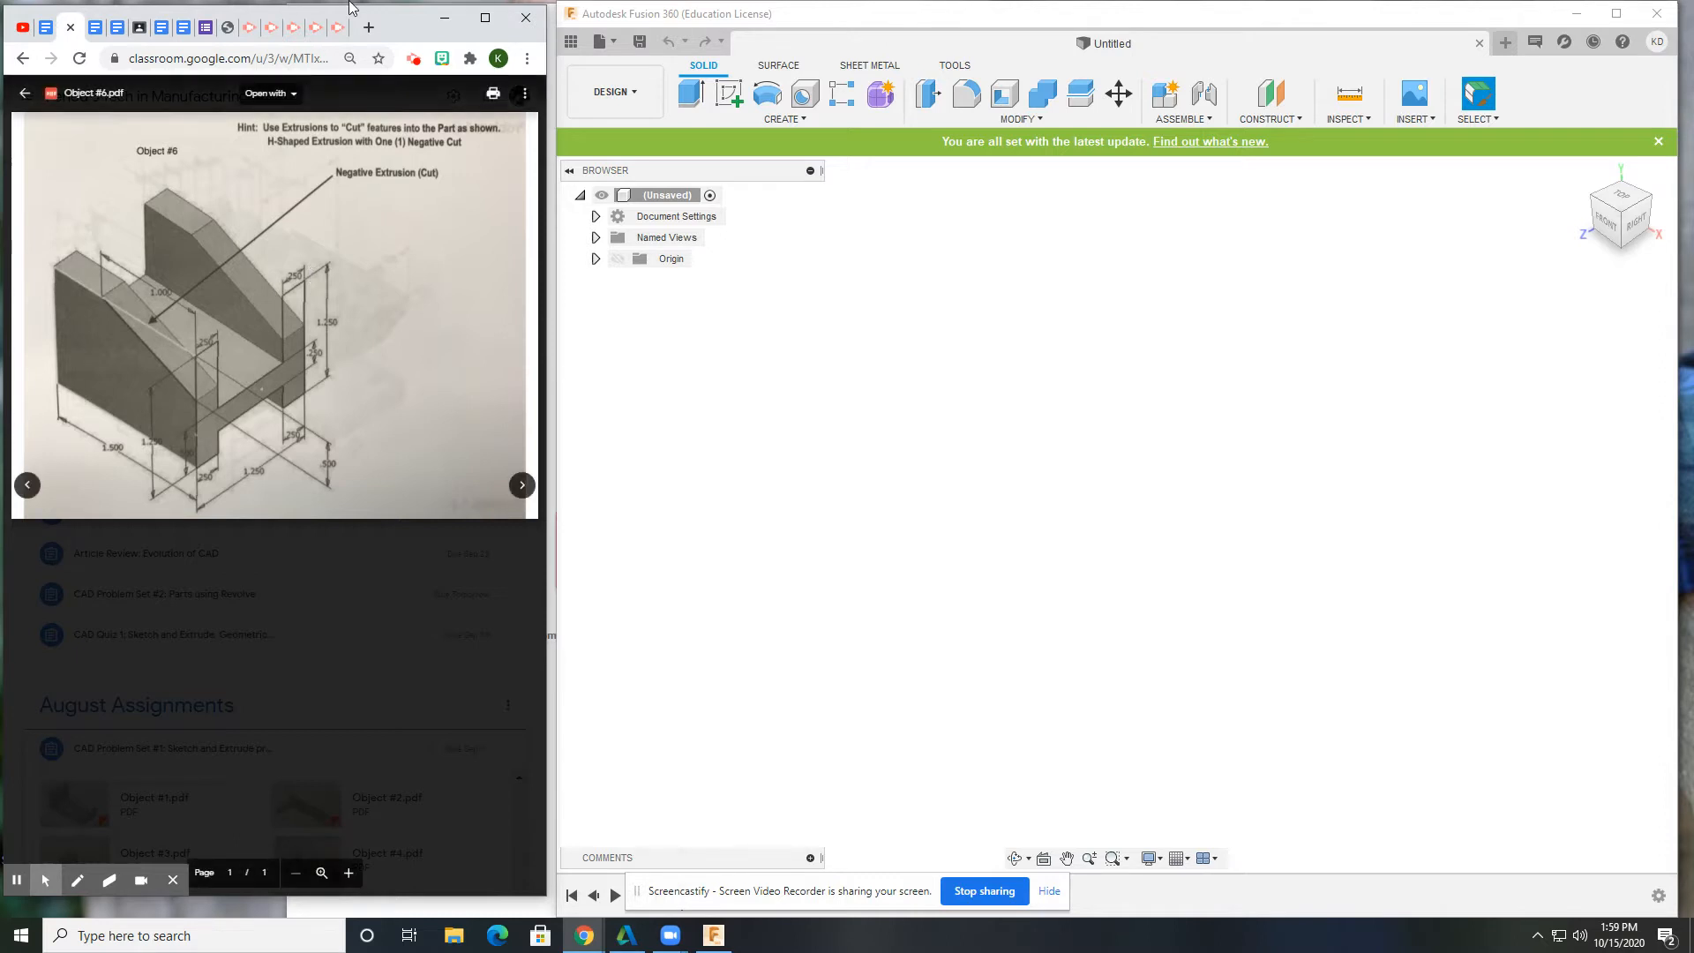
- Start a sketch on the right origin plane and line out a 3.2 in left edge from the origin, then the H's upper notch about 1.8 in deep
left_click(729, 93)
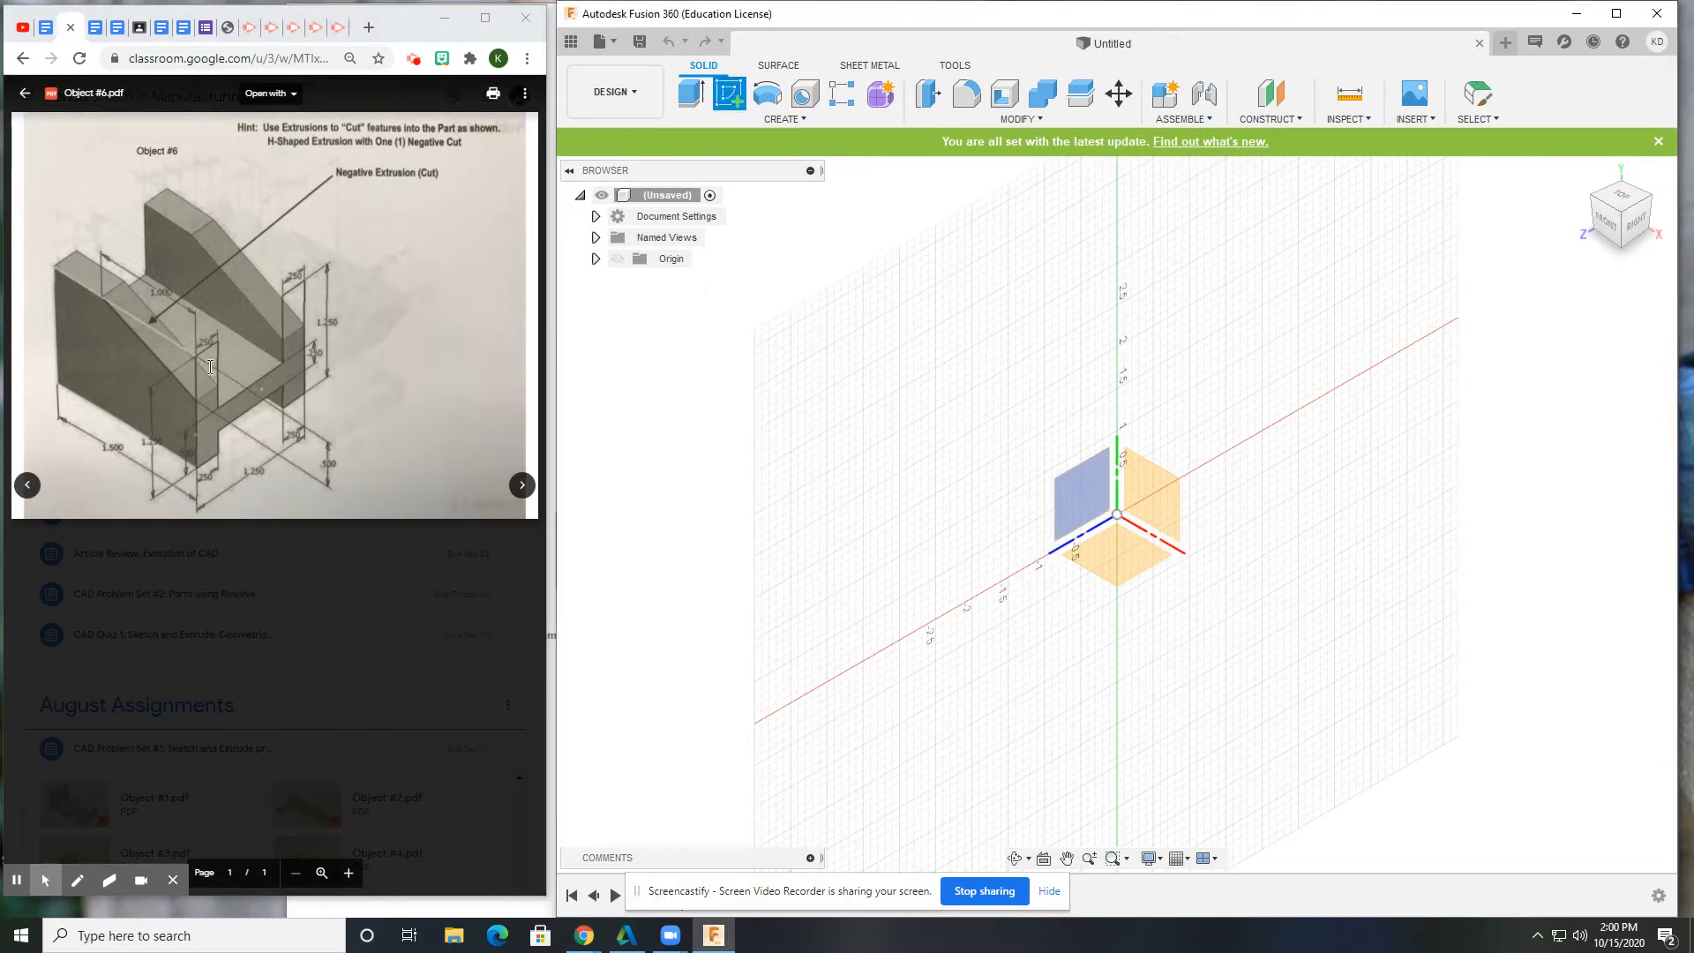
left_click(1070, 517)
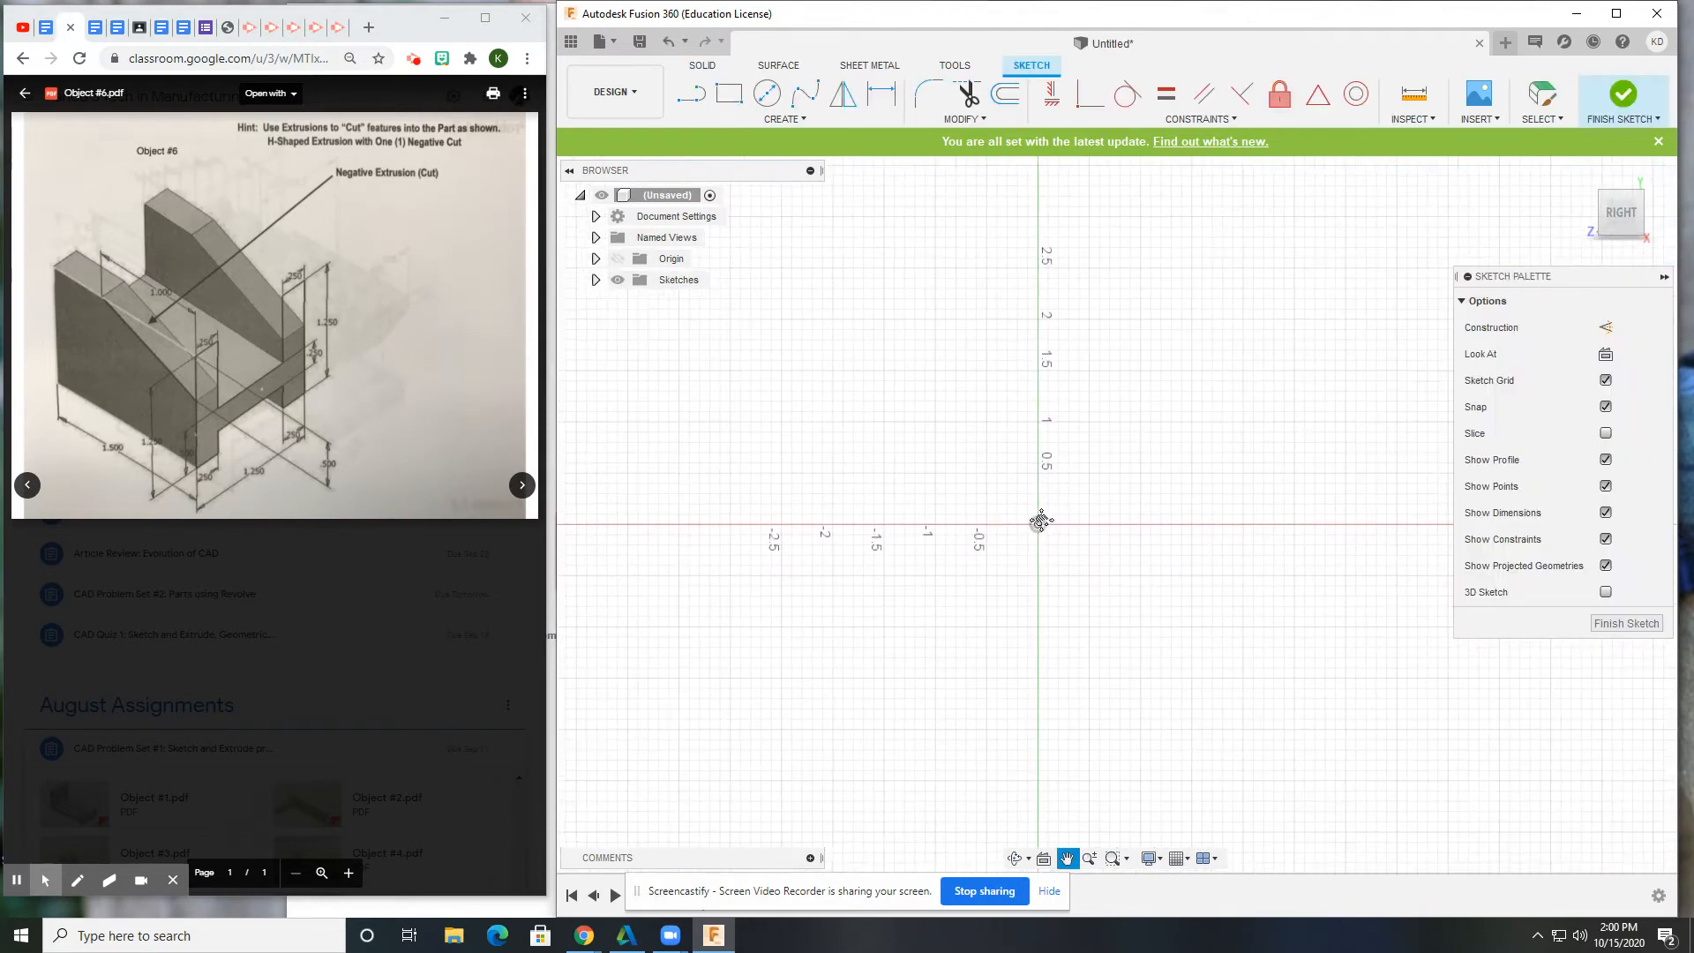
key("l")
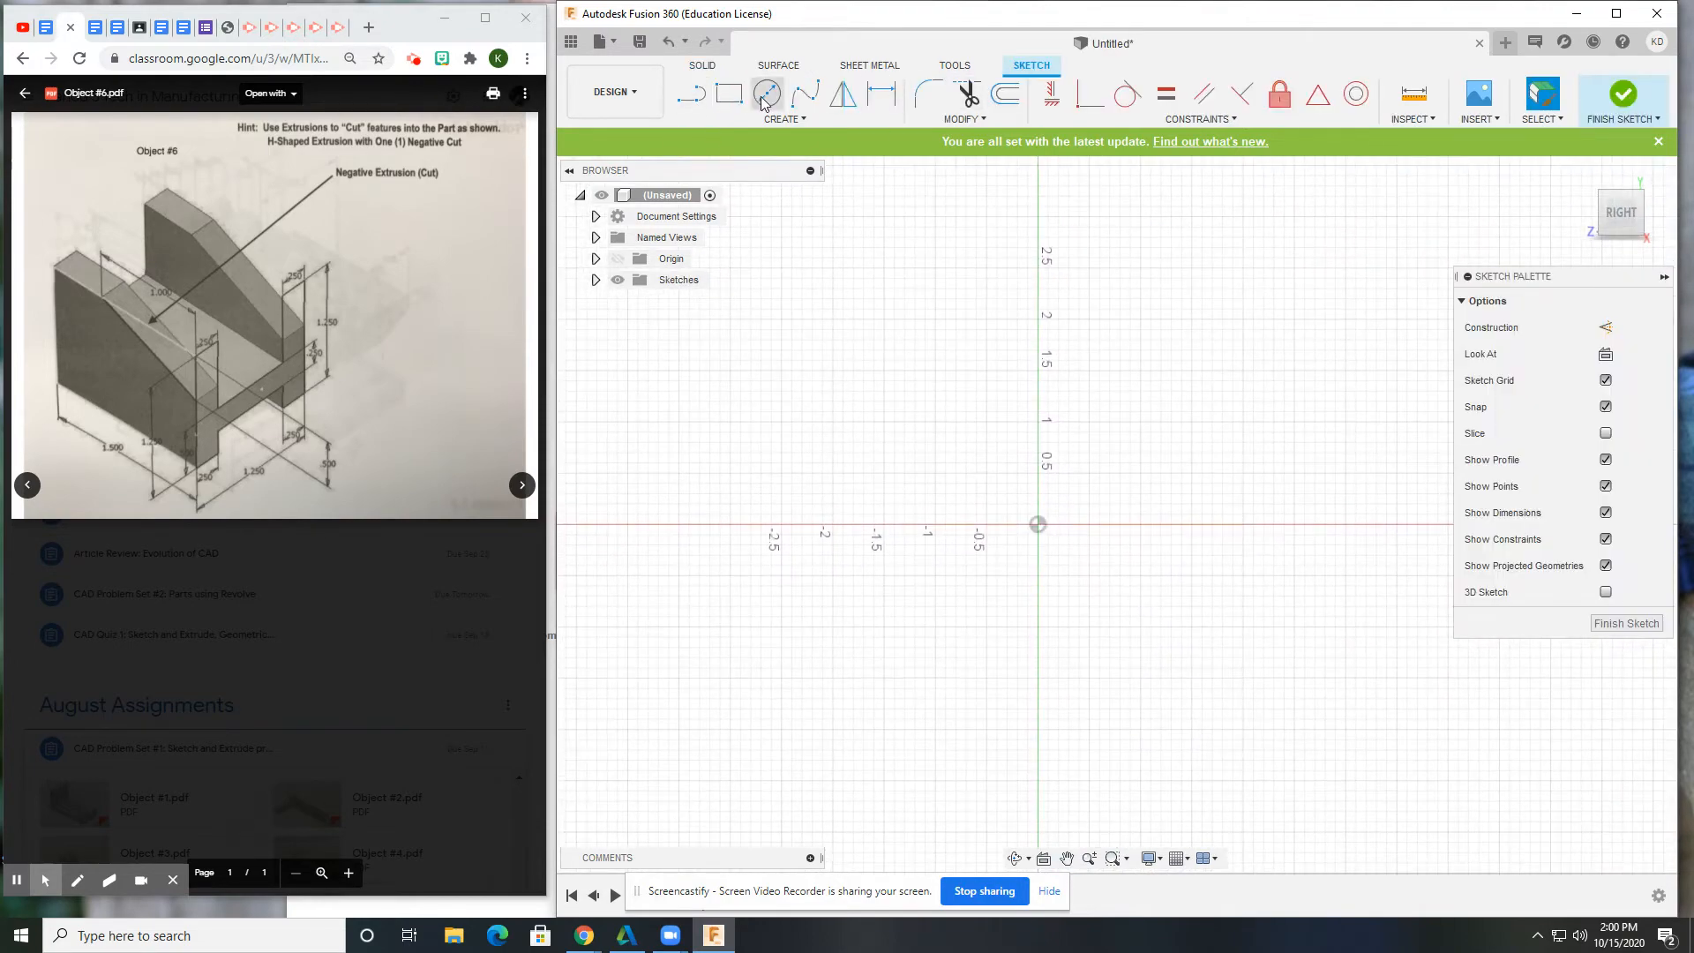
mouse_move(832, 400)
middle_mouse_down()
mouse_move(858, 427)
mouse_move(690, 439)
middle_mouse_up()
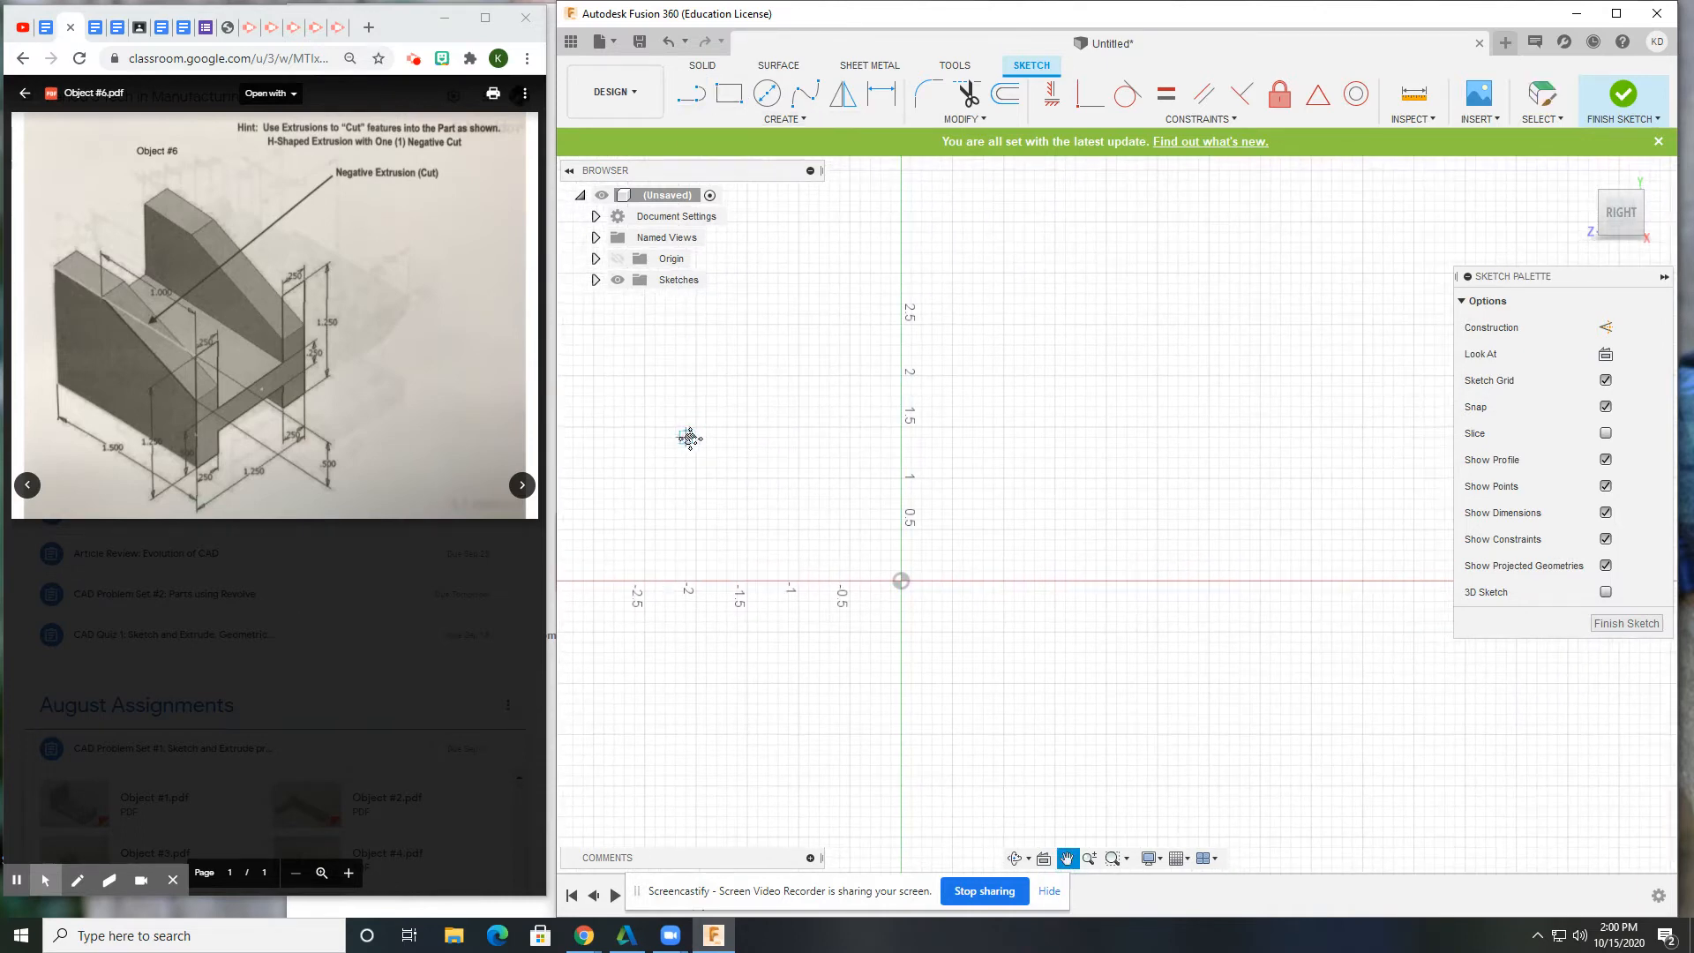
left_click(901, 581)
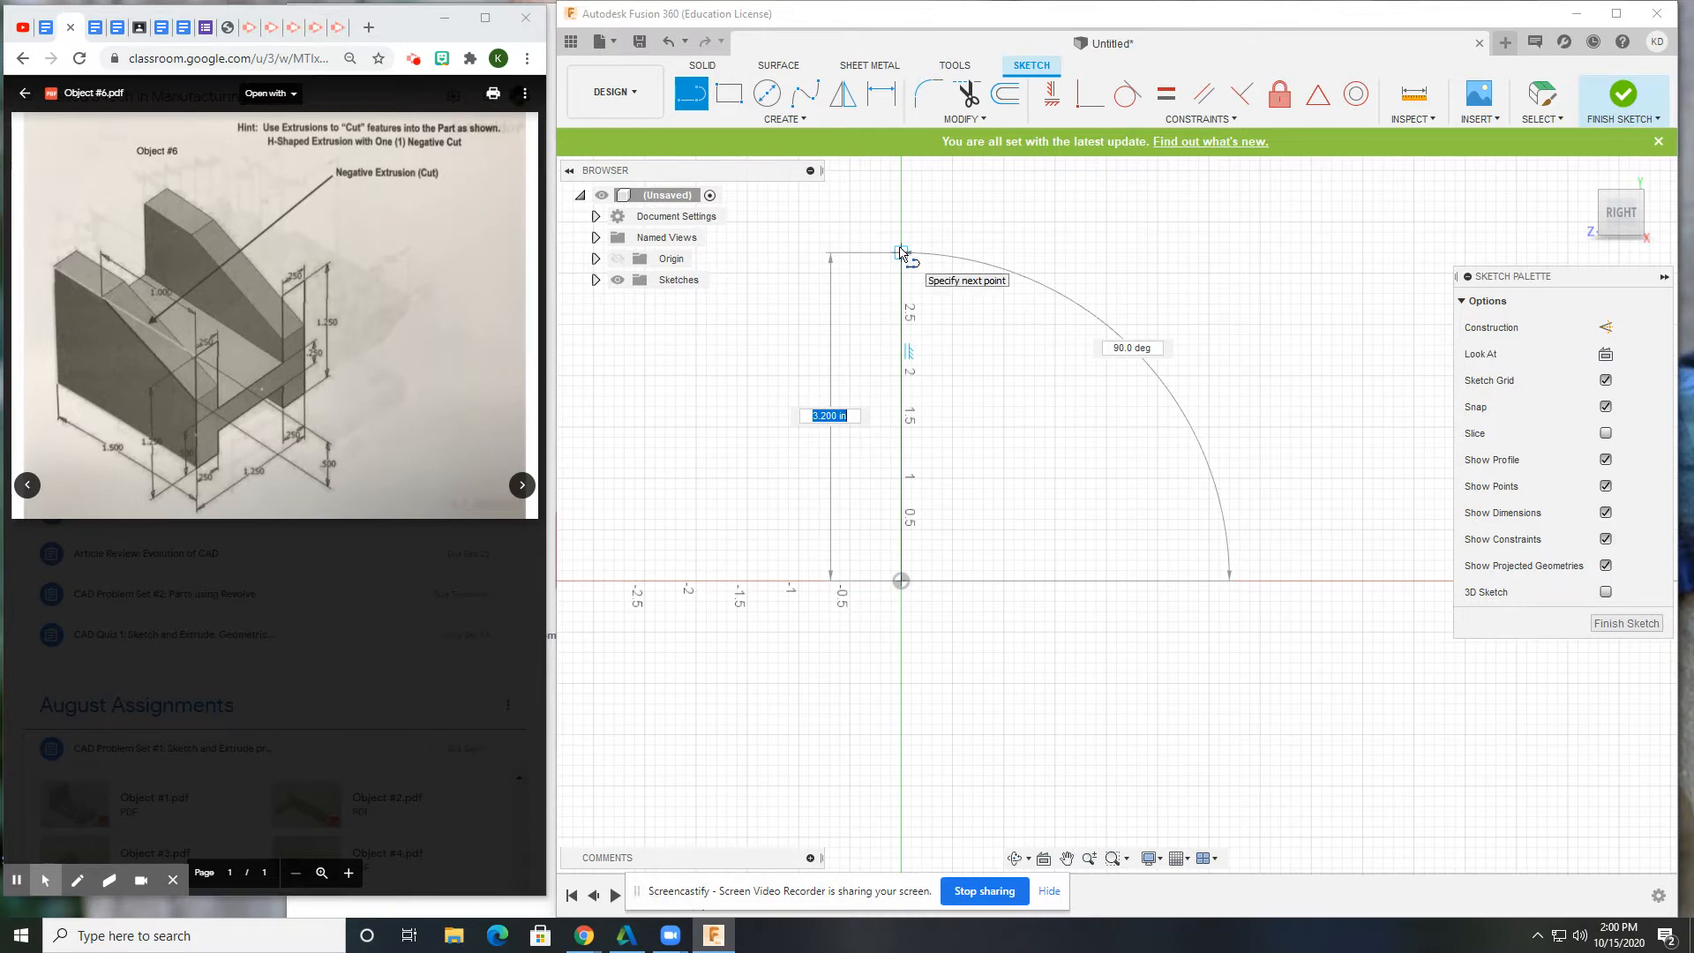
left_click(901, 252)
left_click(994, 252)
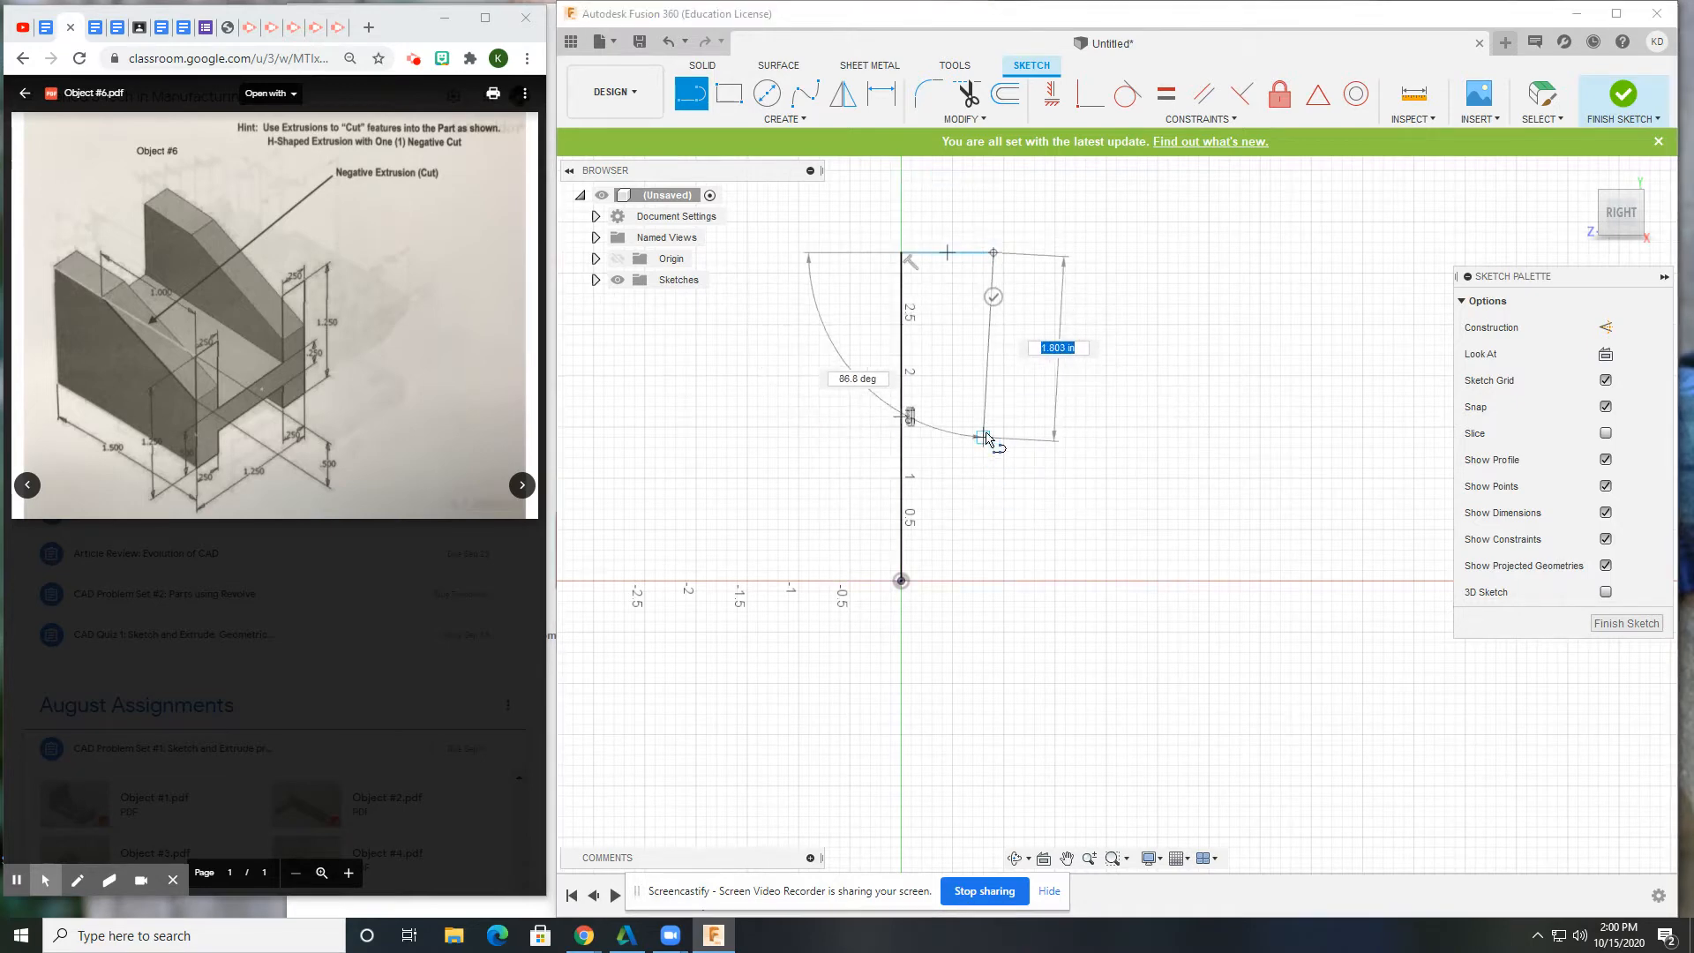
left_click(994, 437)
left_click(1138, 437)
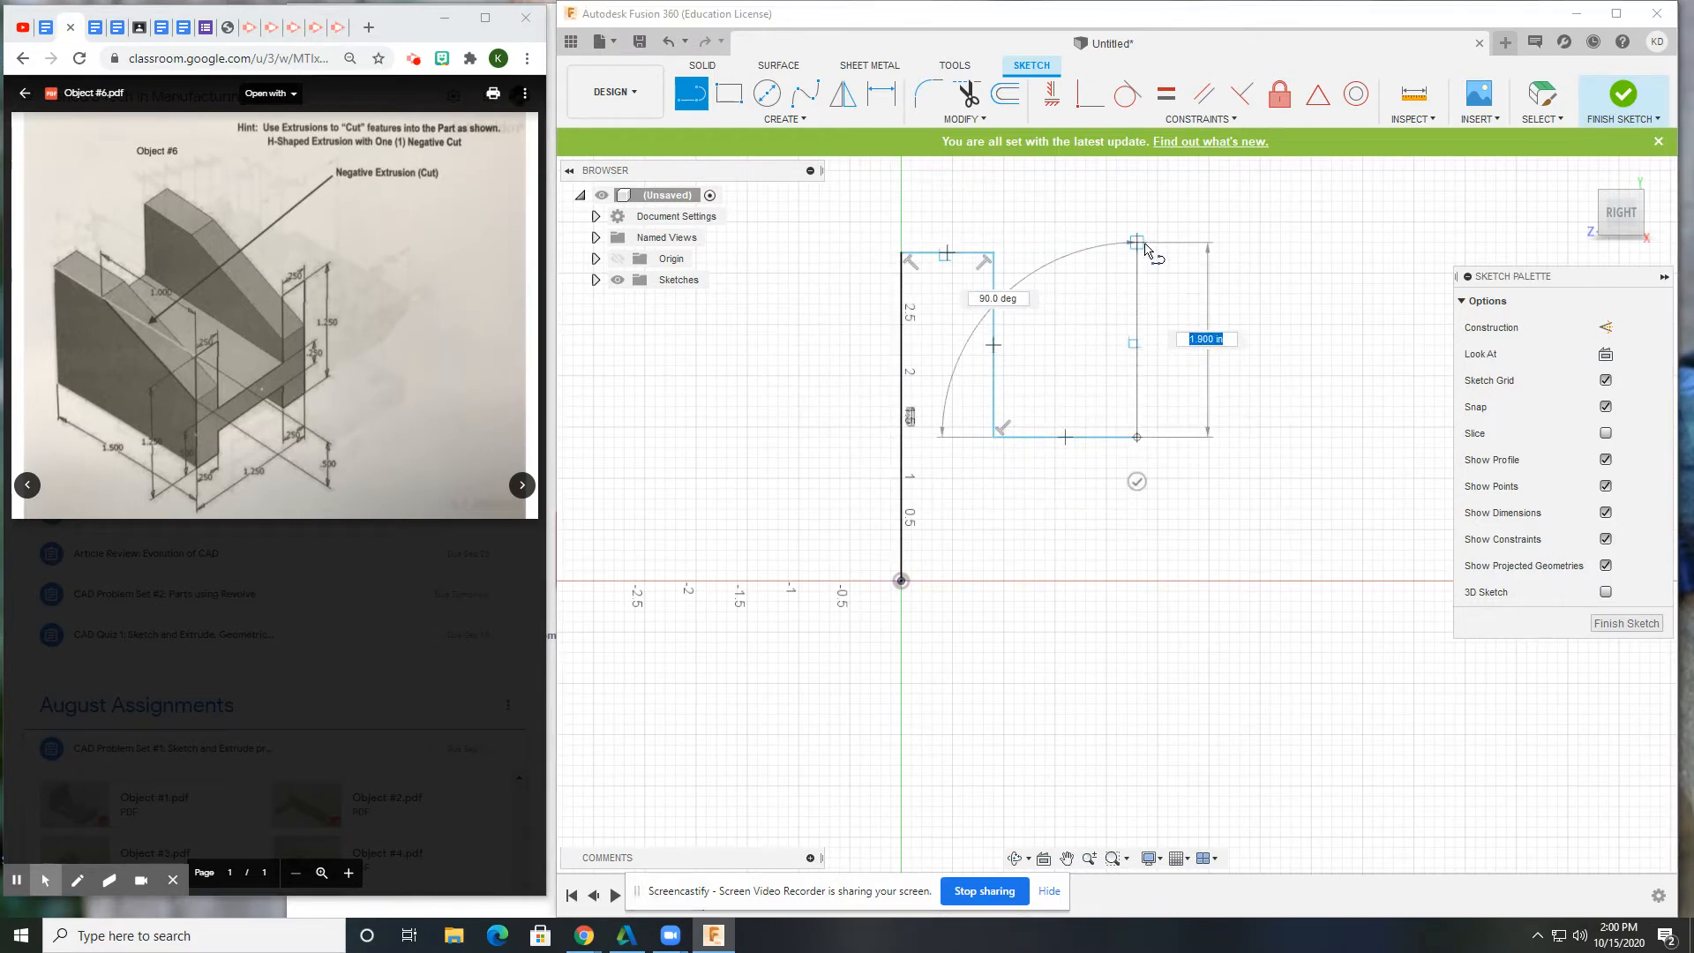
left_click(1137, 252)
left_click(1229, 252)
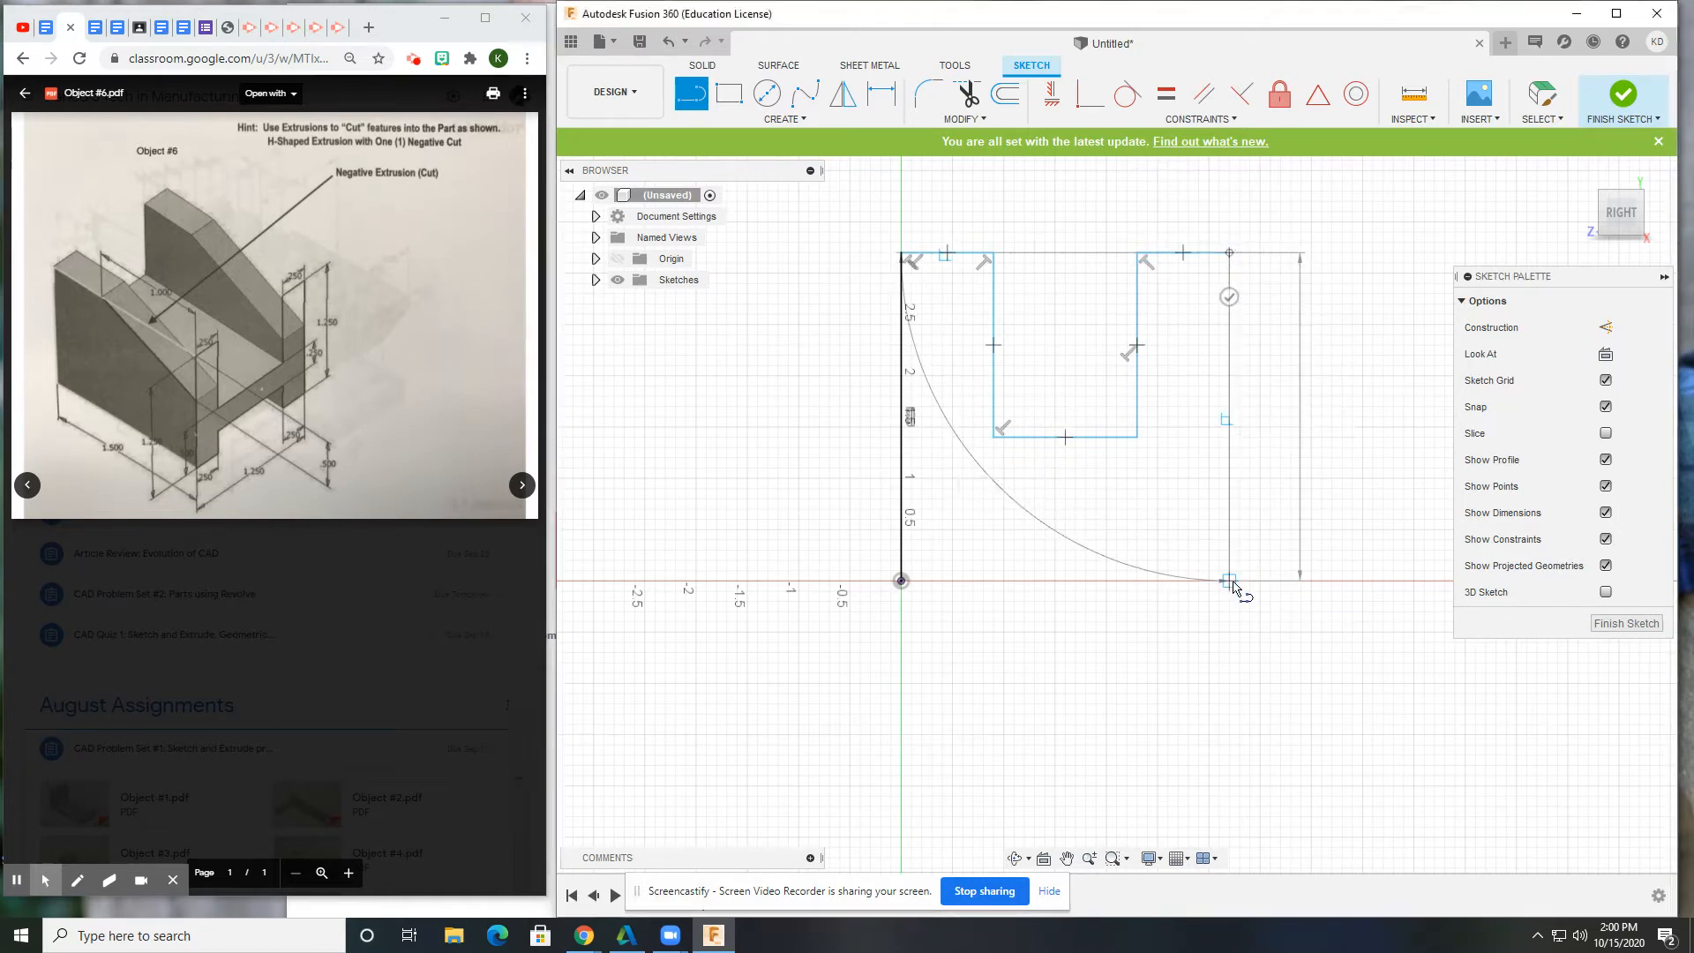
- Complete the closed H outline with its right edge and a lower notch about 0.9 in deep, ending at the origin
left_click(1229, 580)
left_click(1137, 580)
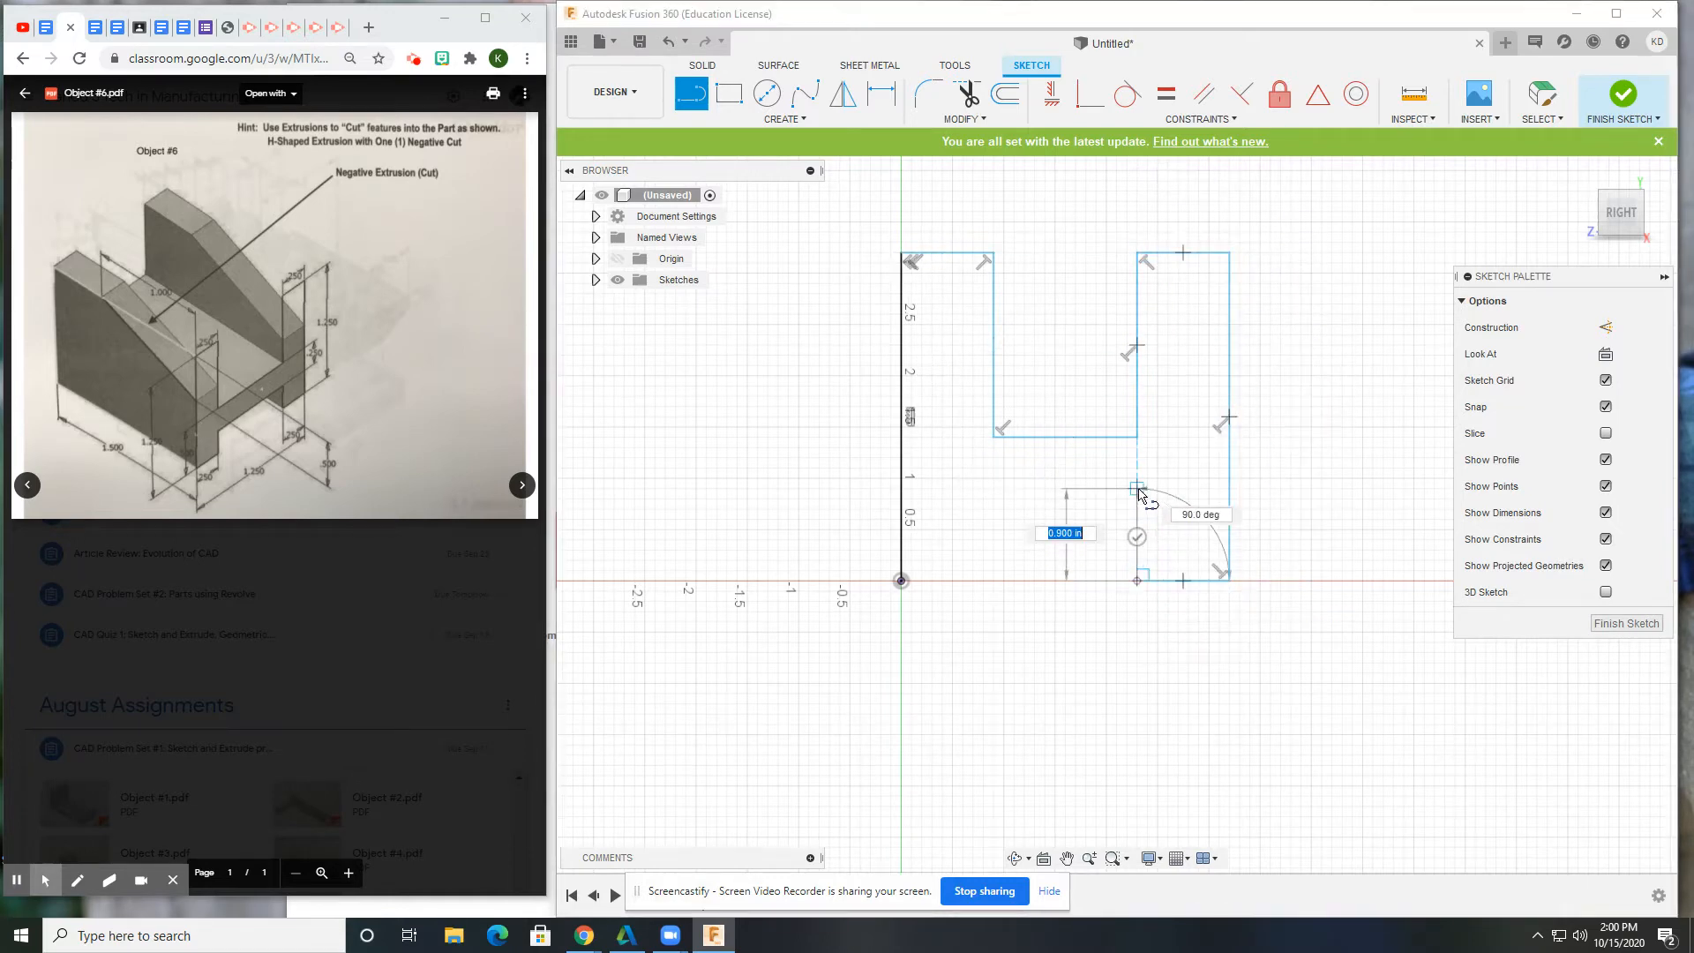
left_click(1137, 488)
left_click(993, 488)
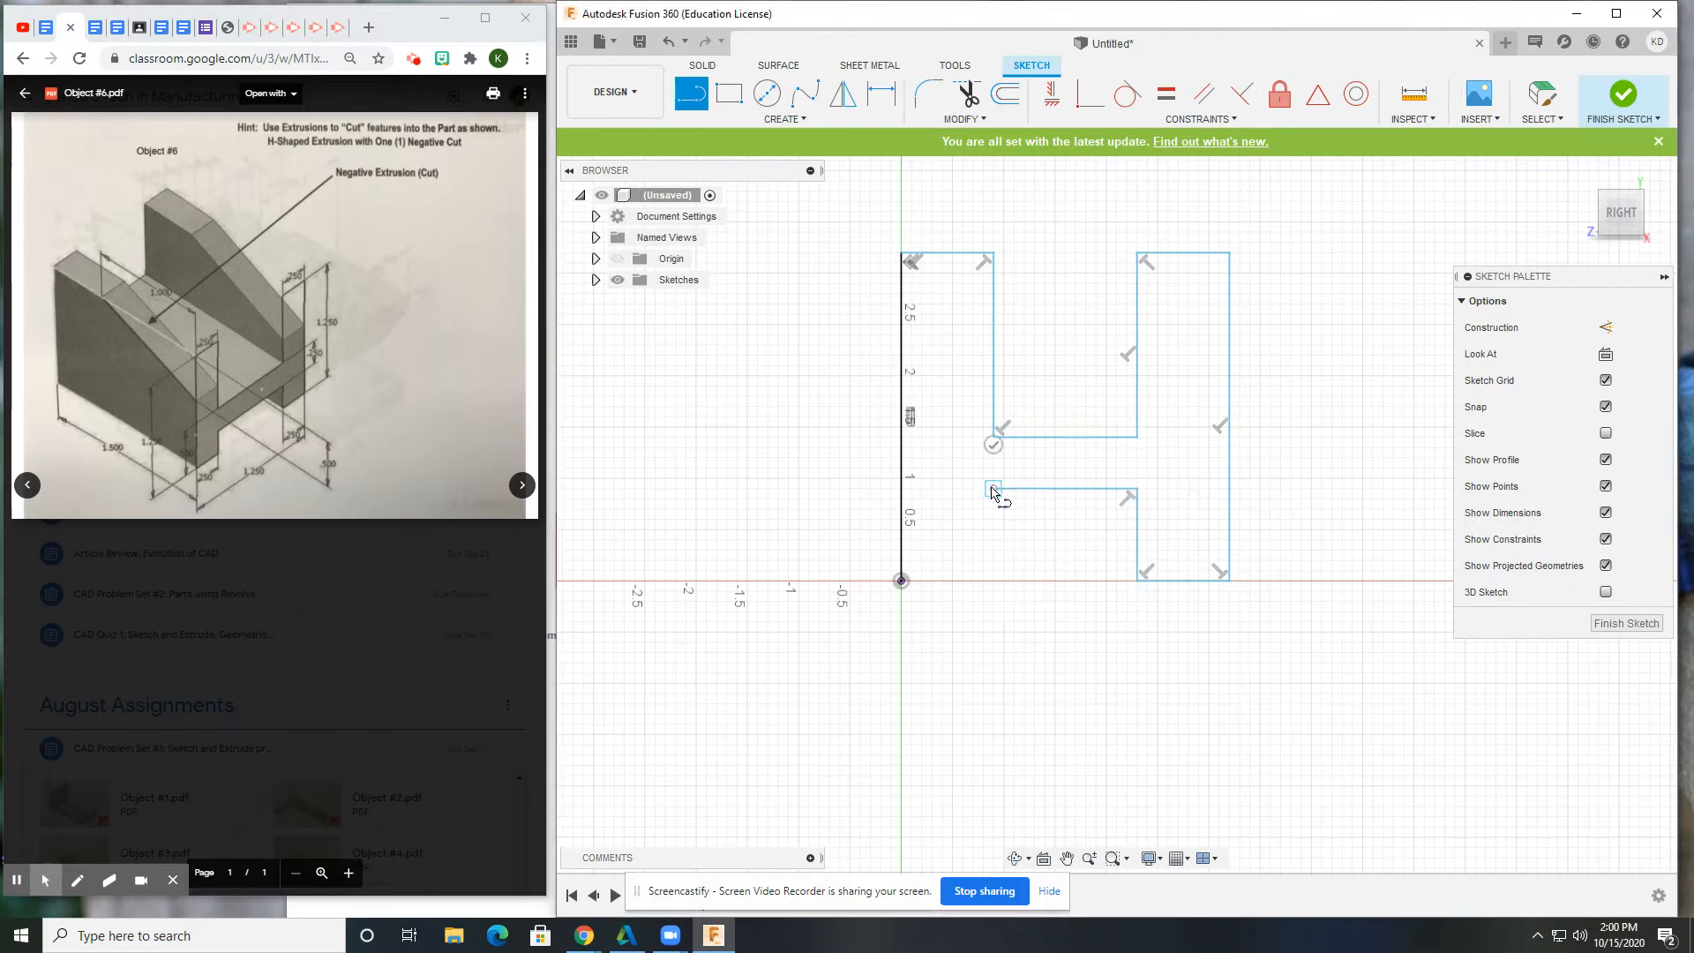
left_click(993, 581)
left_click(904, 582)
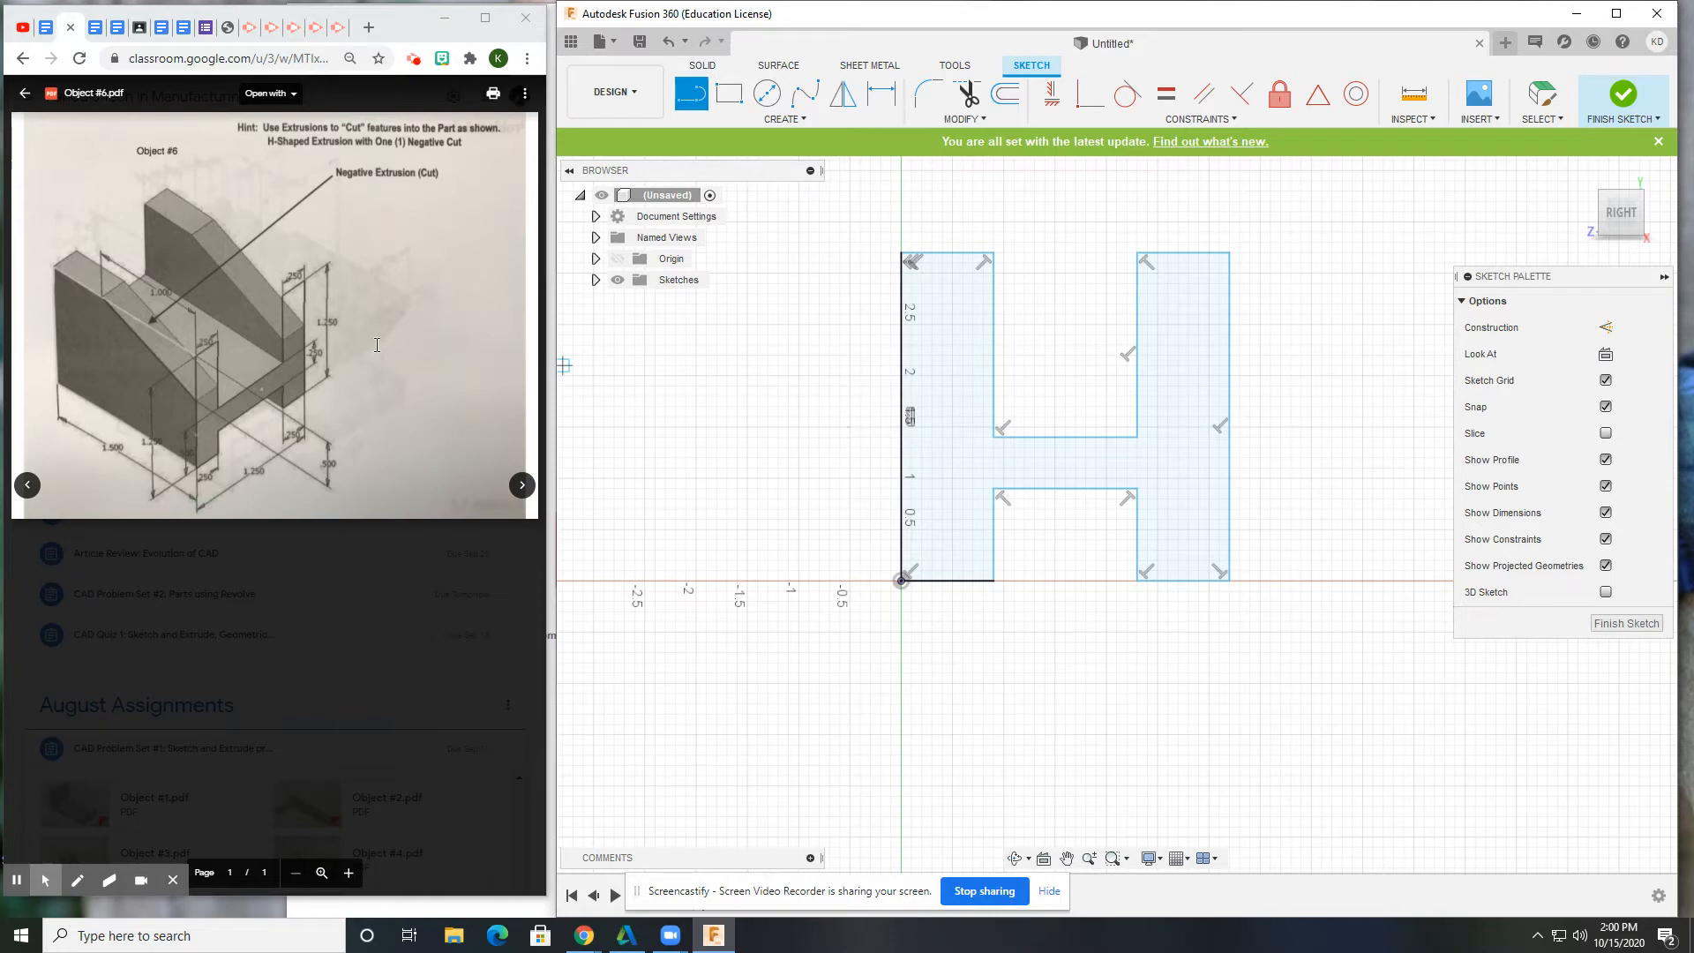
- Dimension the outer vertical edge of the H's left leg to 1.25 in
left_click(882, 93)
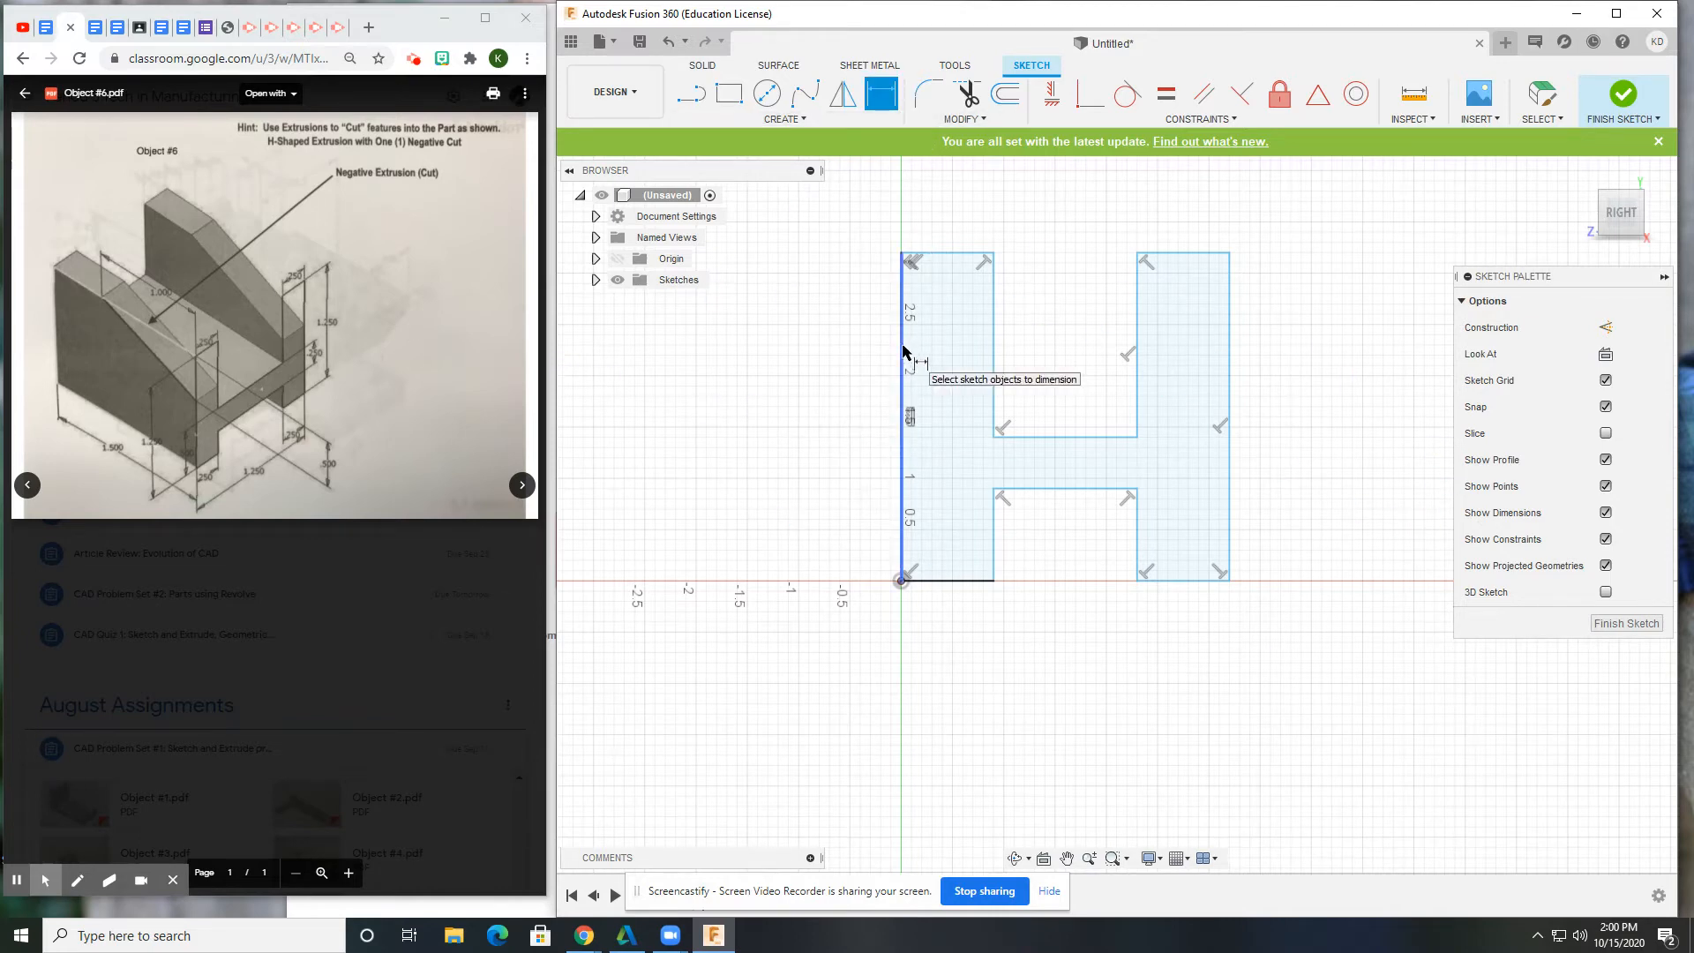
left_click(903, 350)
left_click(845, 325)
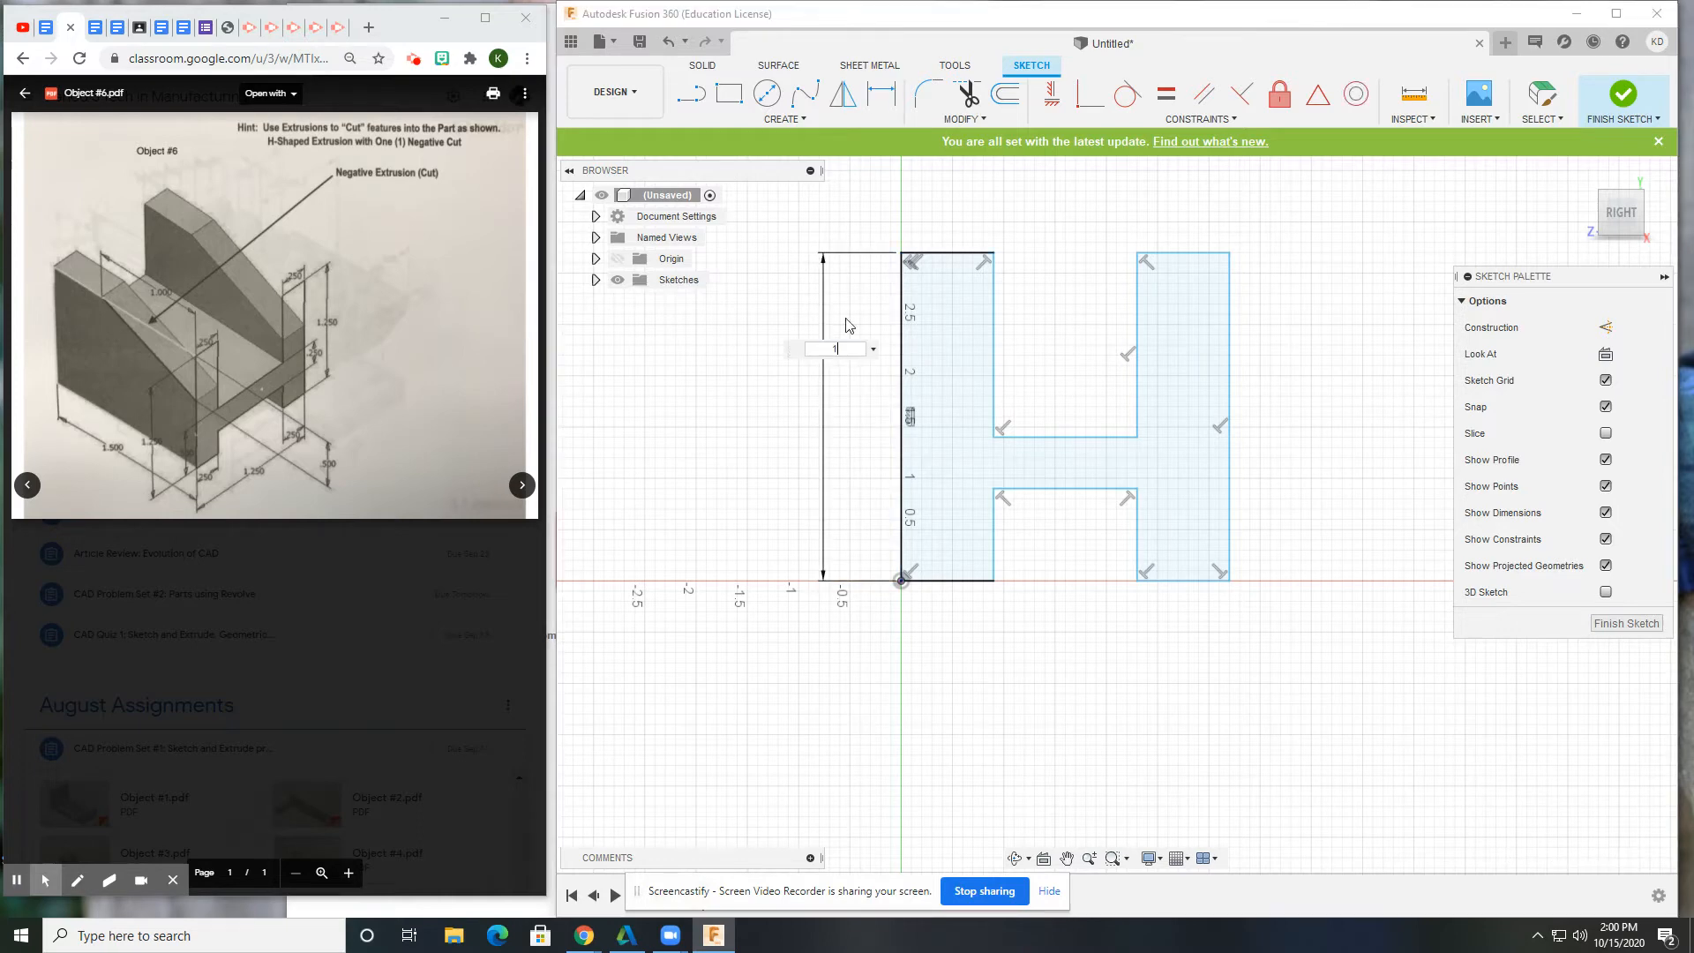
type("1.25")
key("Return")
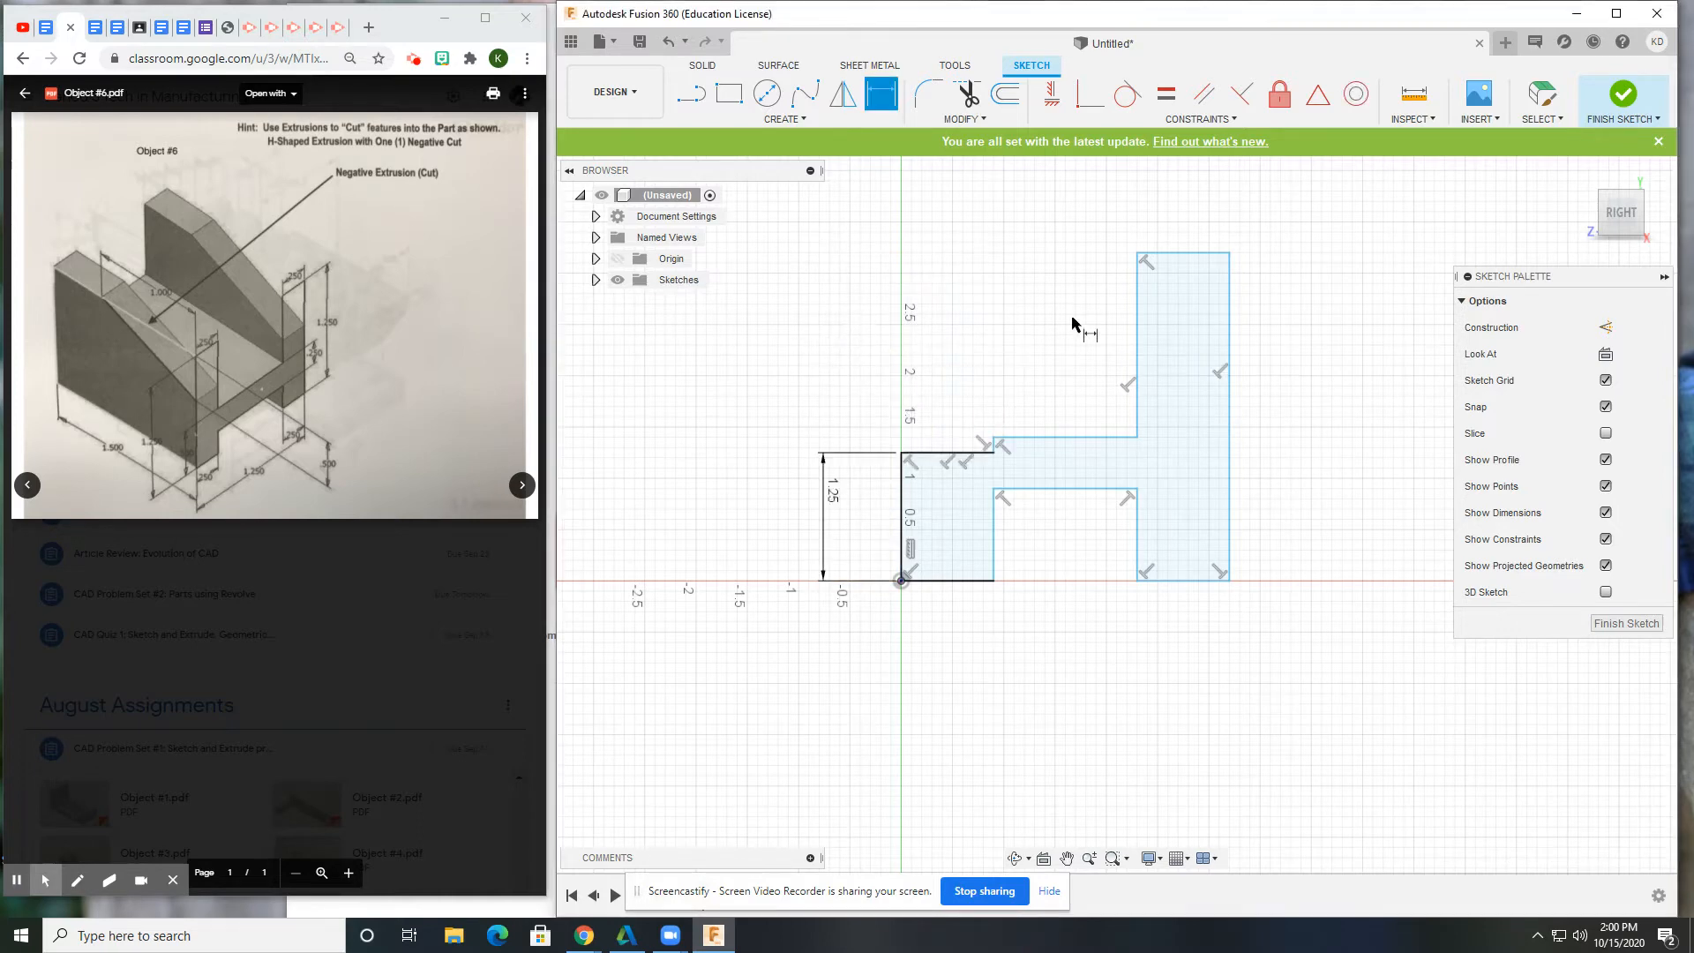
- Dimension the top edge of the left leg to a width of 0.25 in
left_click(199, 450)
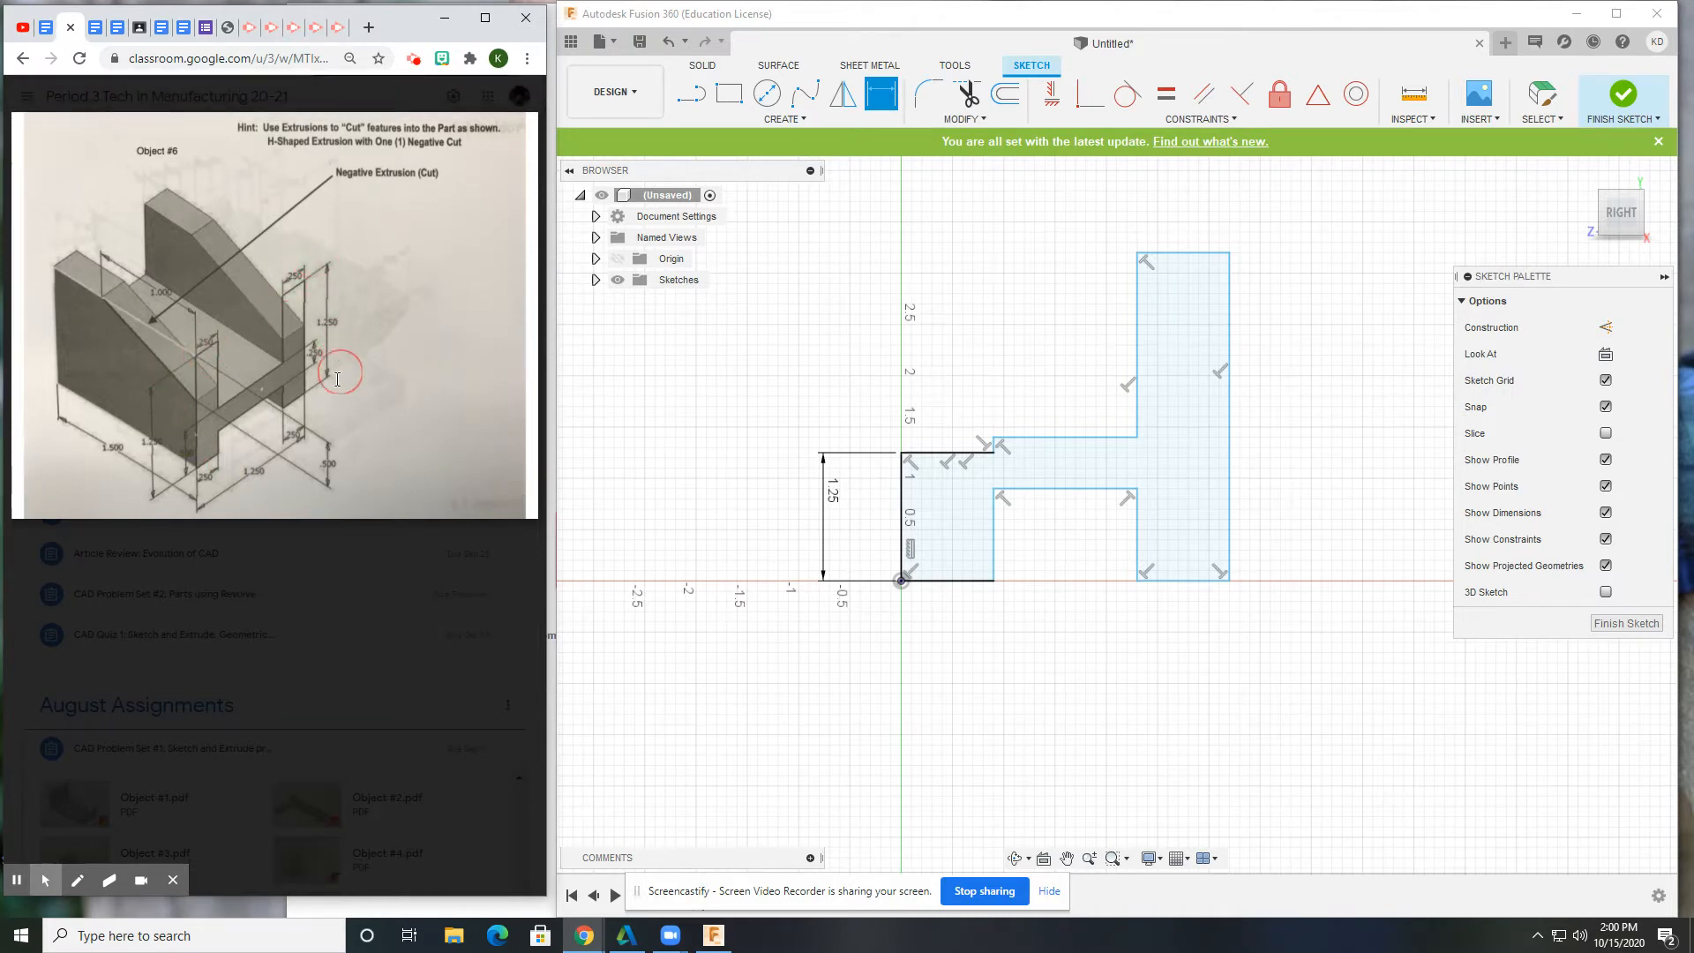
scroll(901, 494, "up", 1)
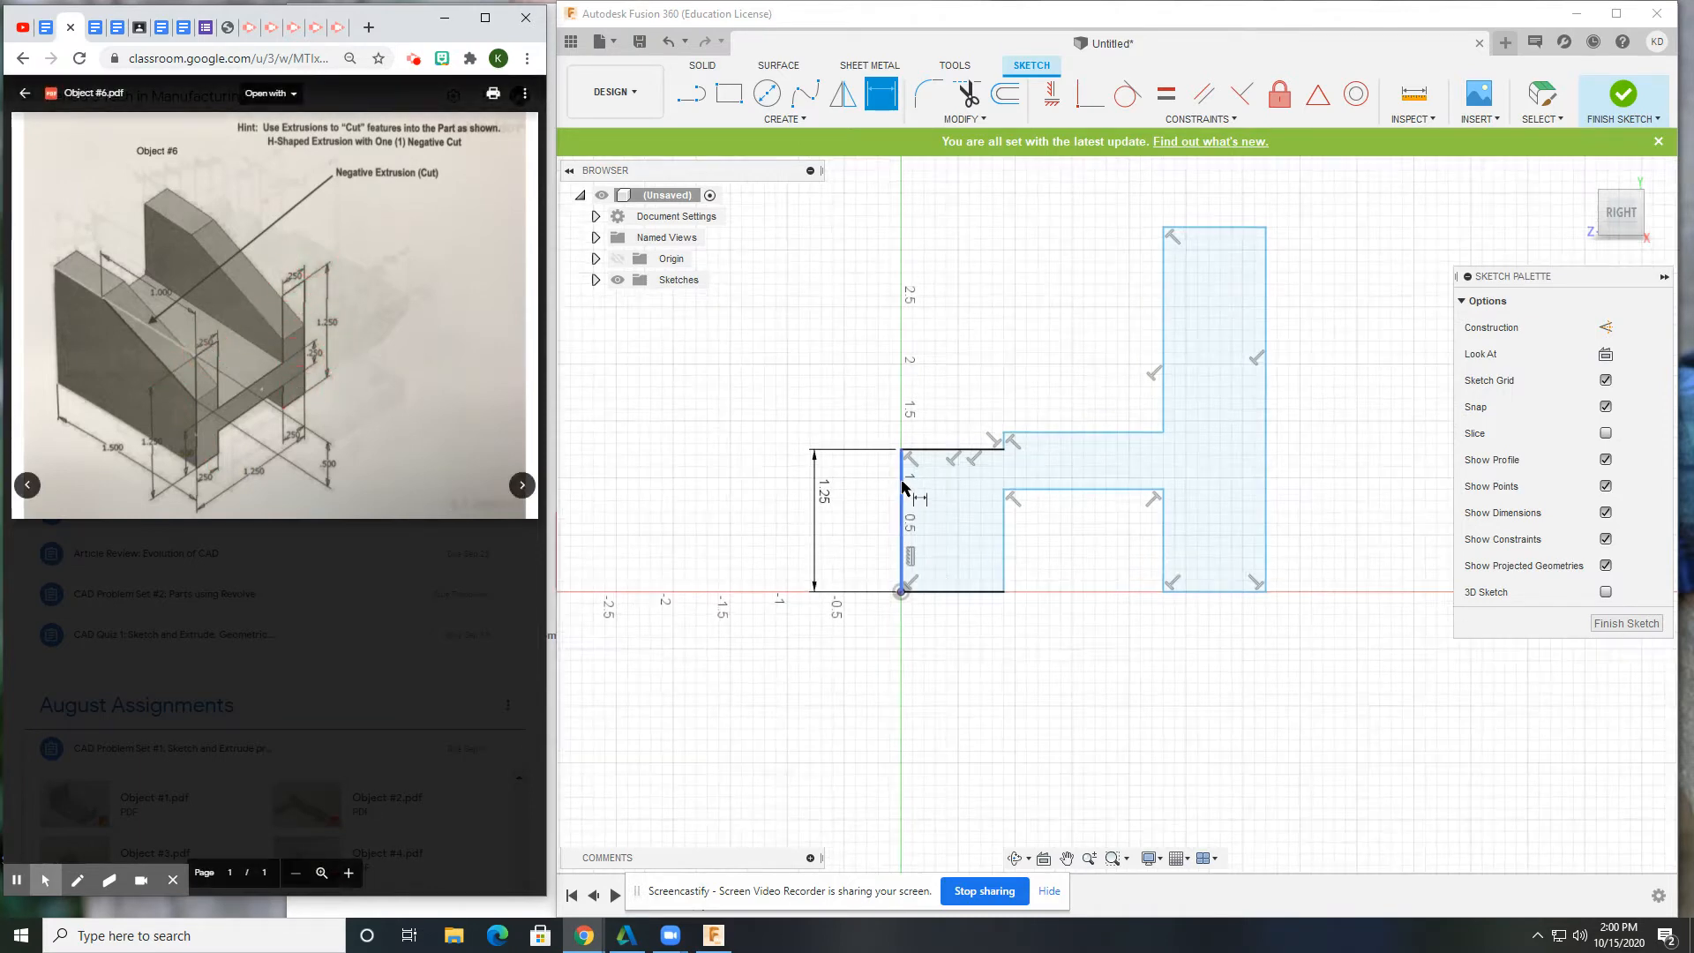
left_click(954, 450)
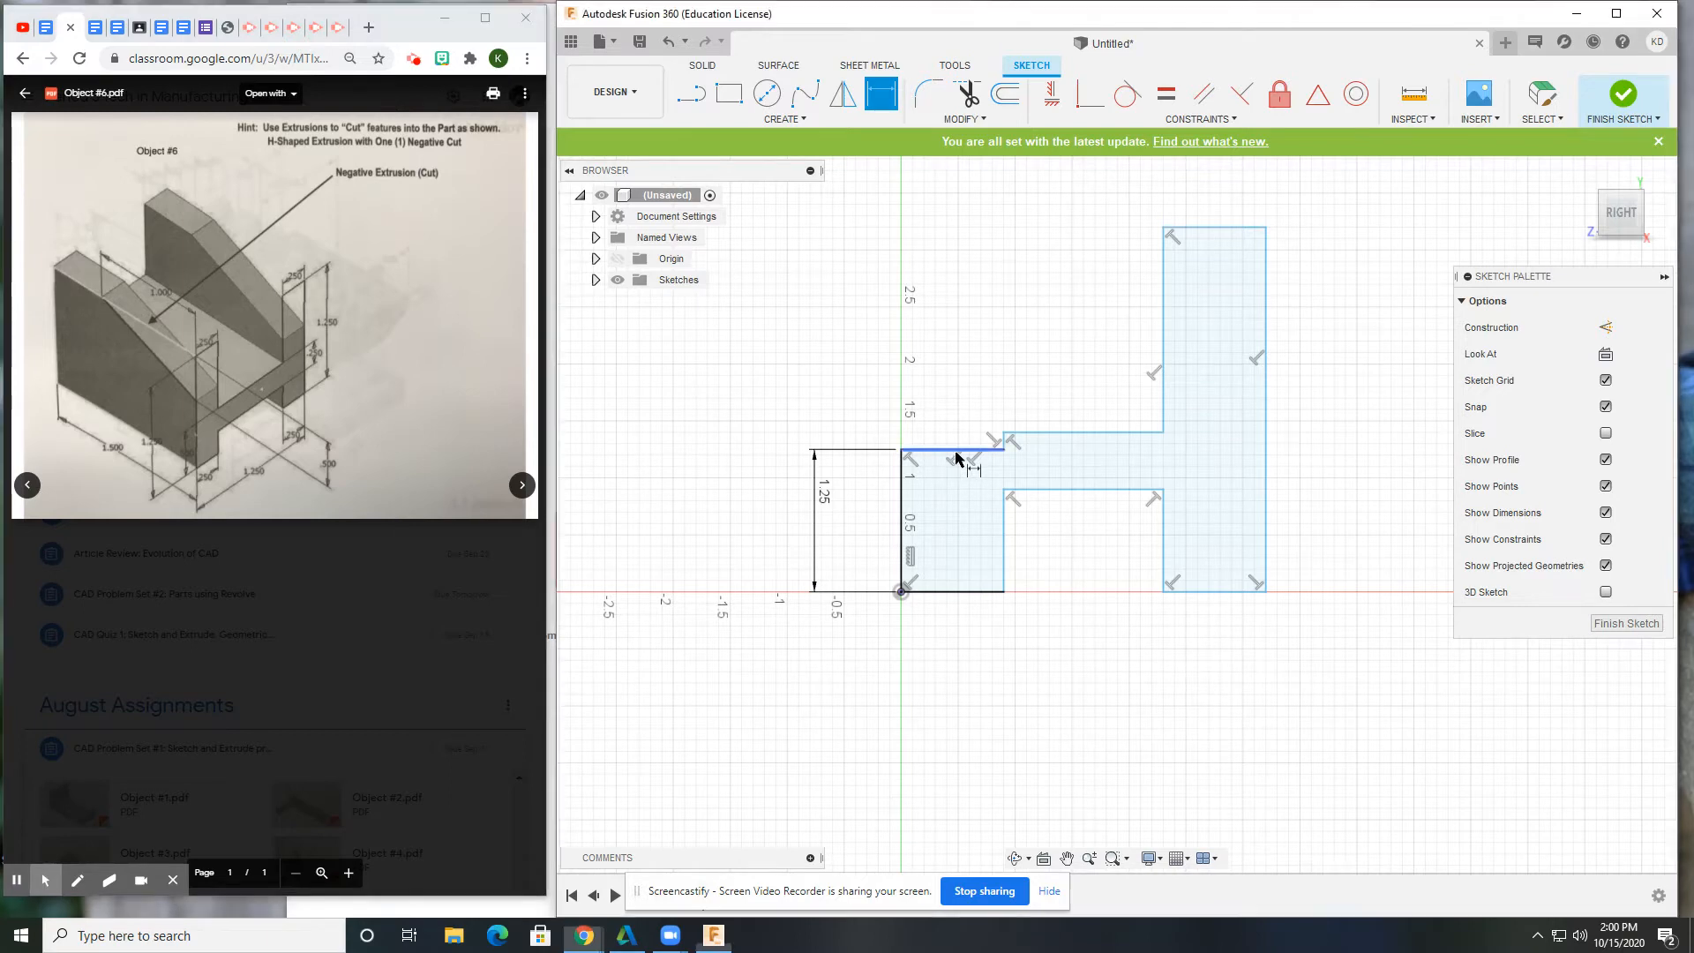
left_click(961, 370)
type(".25")
key("Return")
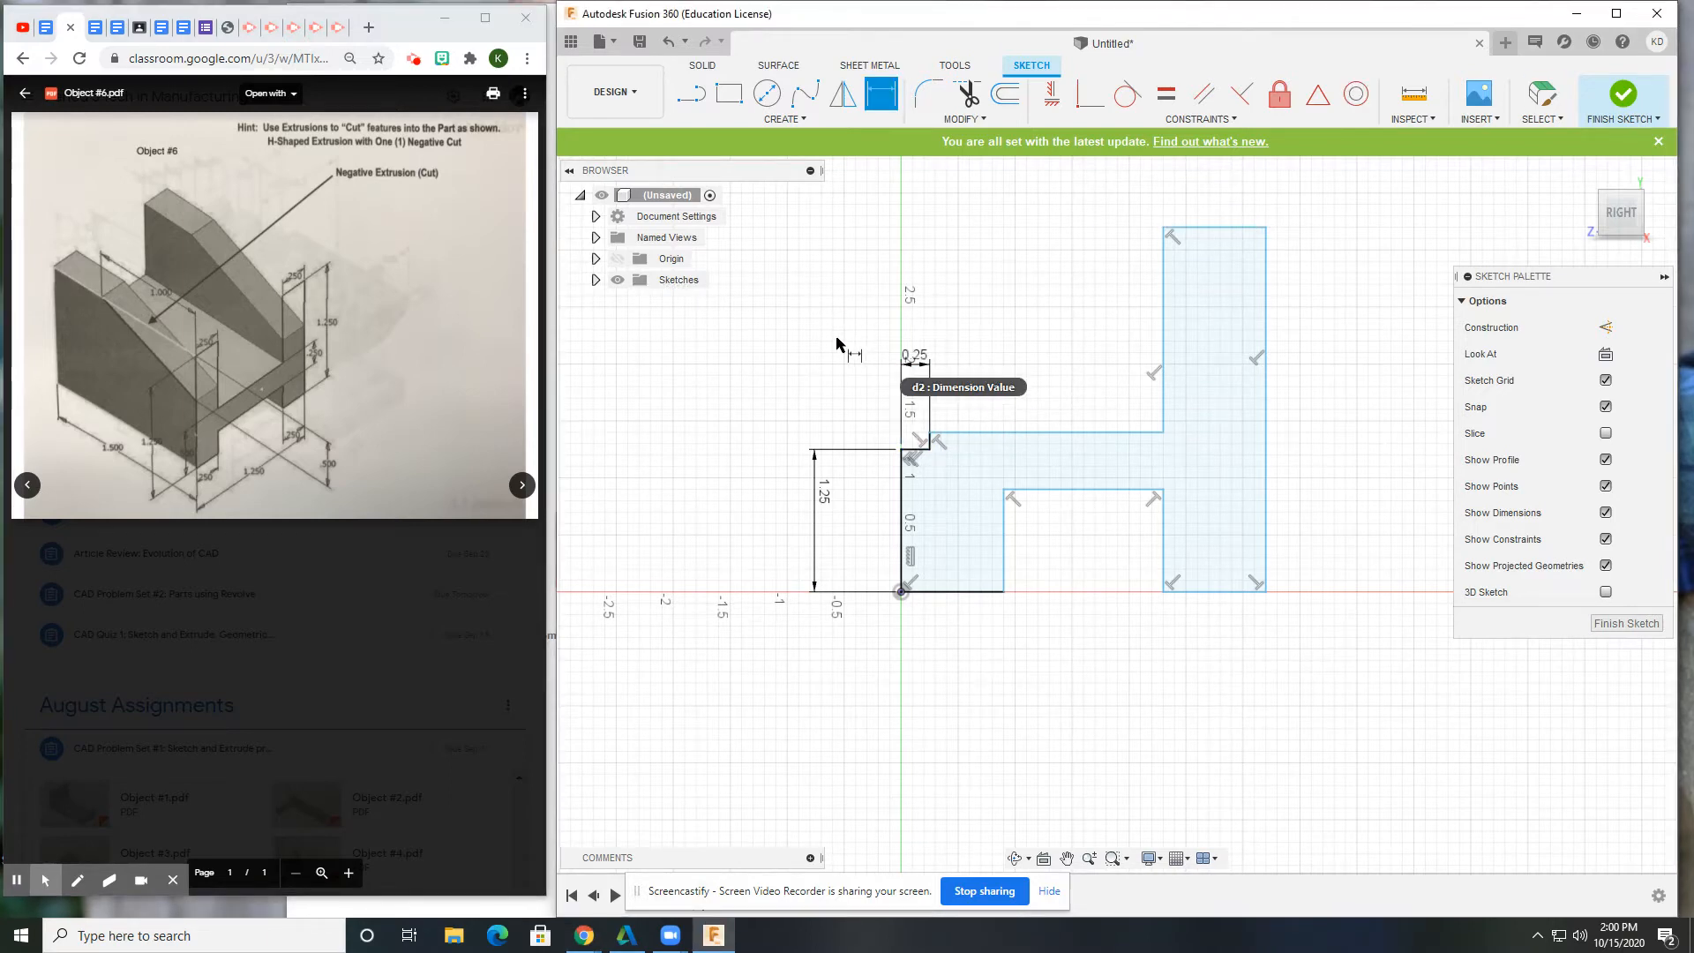
- Dimension the distance from the left leg's bottom edge to the crossbar's upper edge as 0.5 in
left_click(1011, 432)
left_click(962, 592)
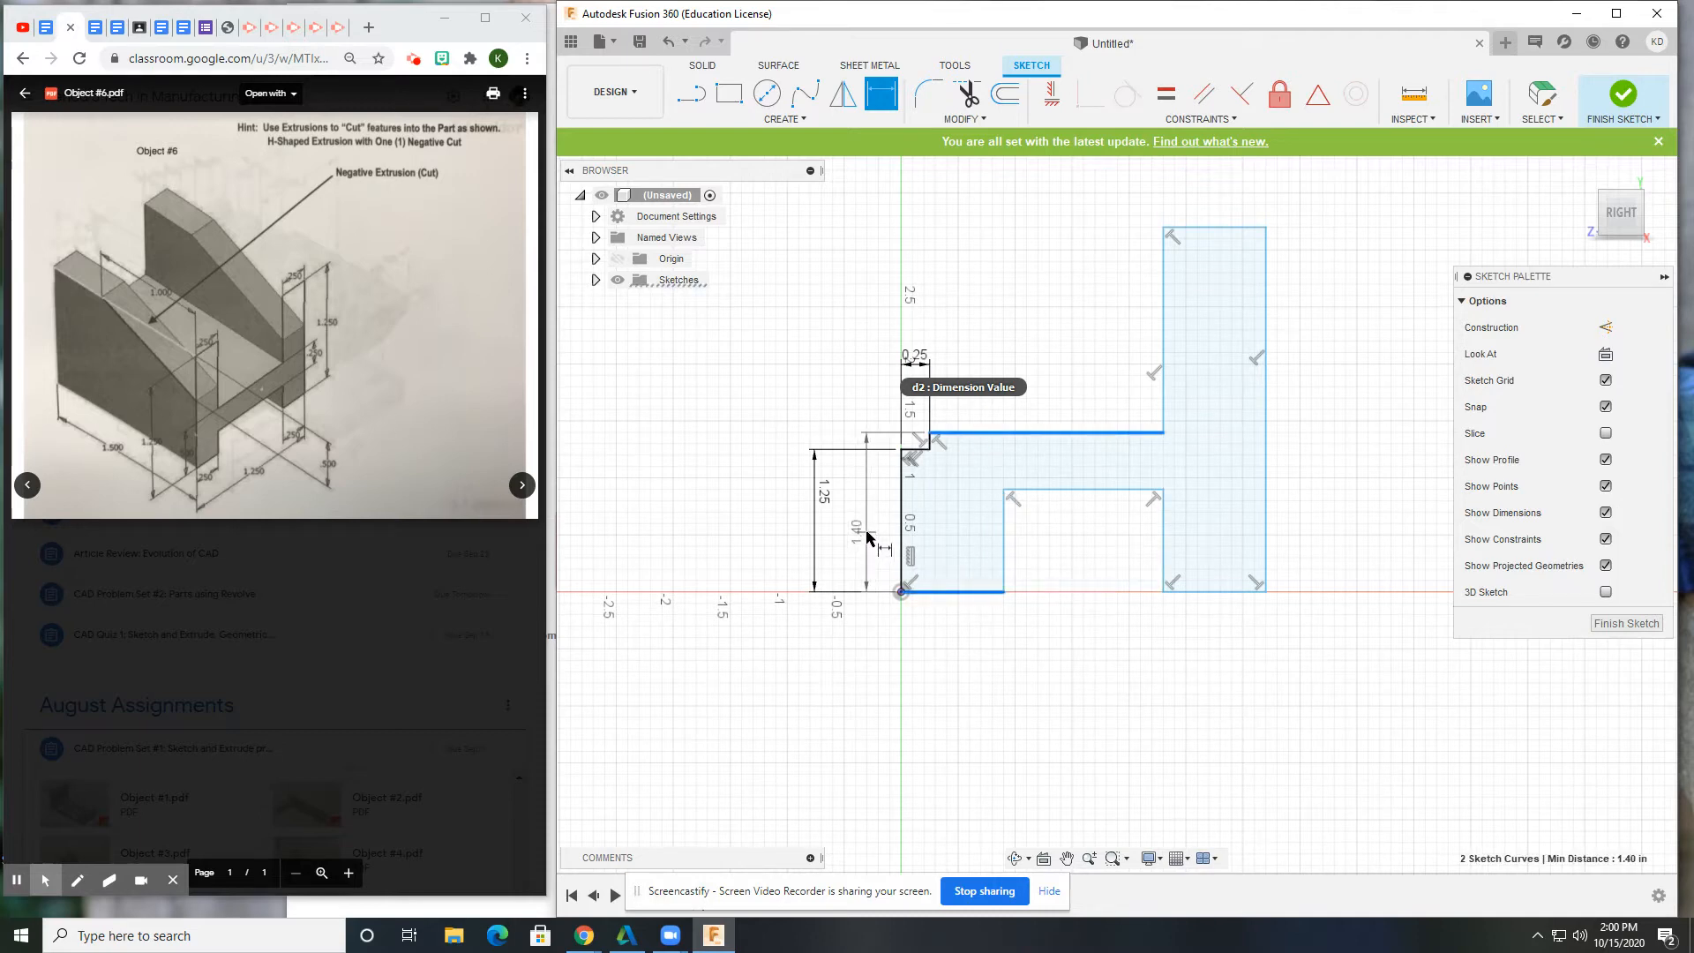
left_click(888, 512)
type(".5")
key("Return")
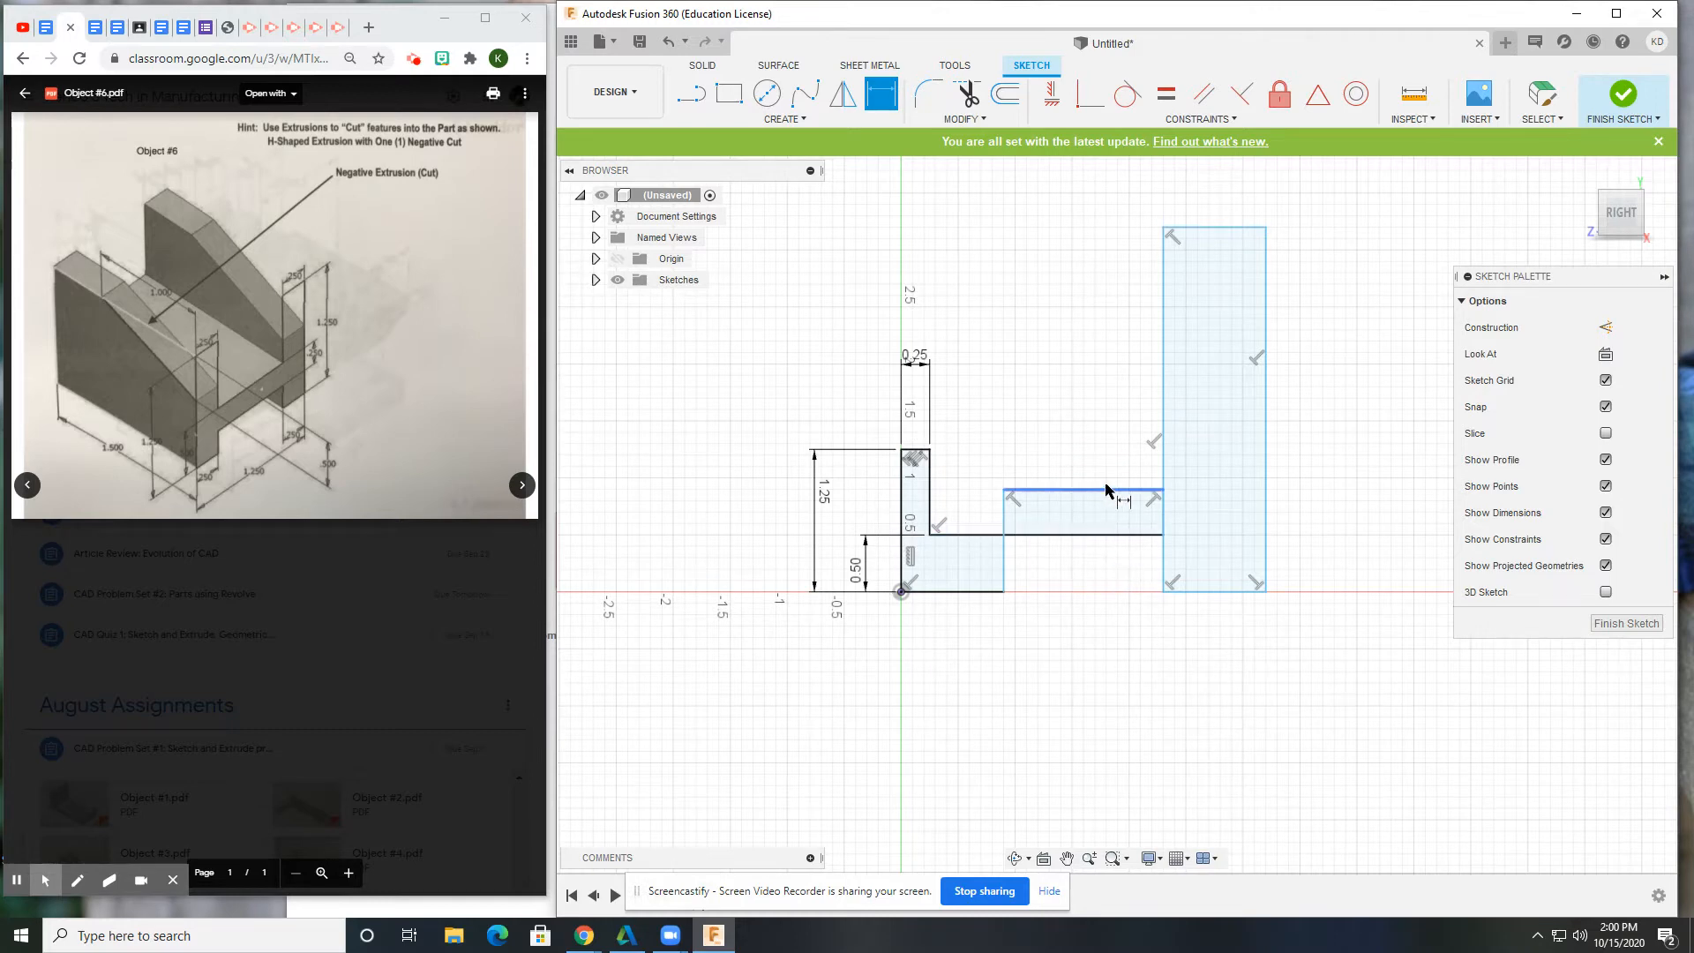
key("Escape")
- Reshape the undimensioned lines inward into a smaller H, with a right leg about 0.52 in wide and a crossbar about 0.24 in thick
left_click_drag(1101, 492, 1101, 564)
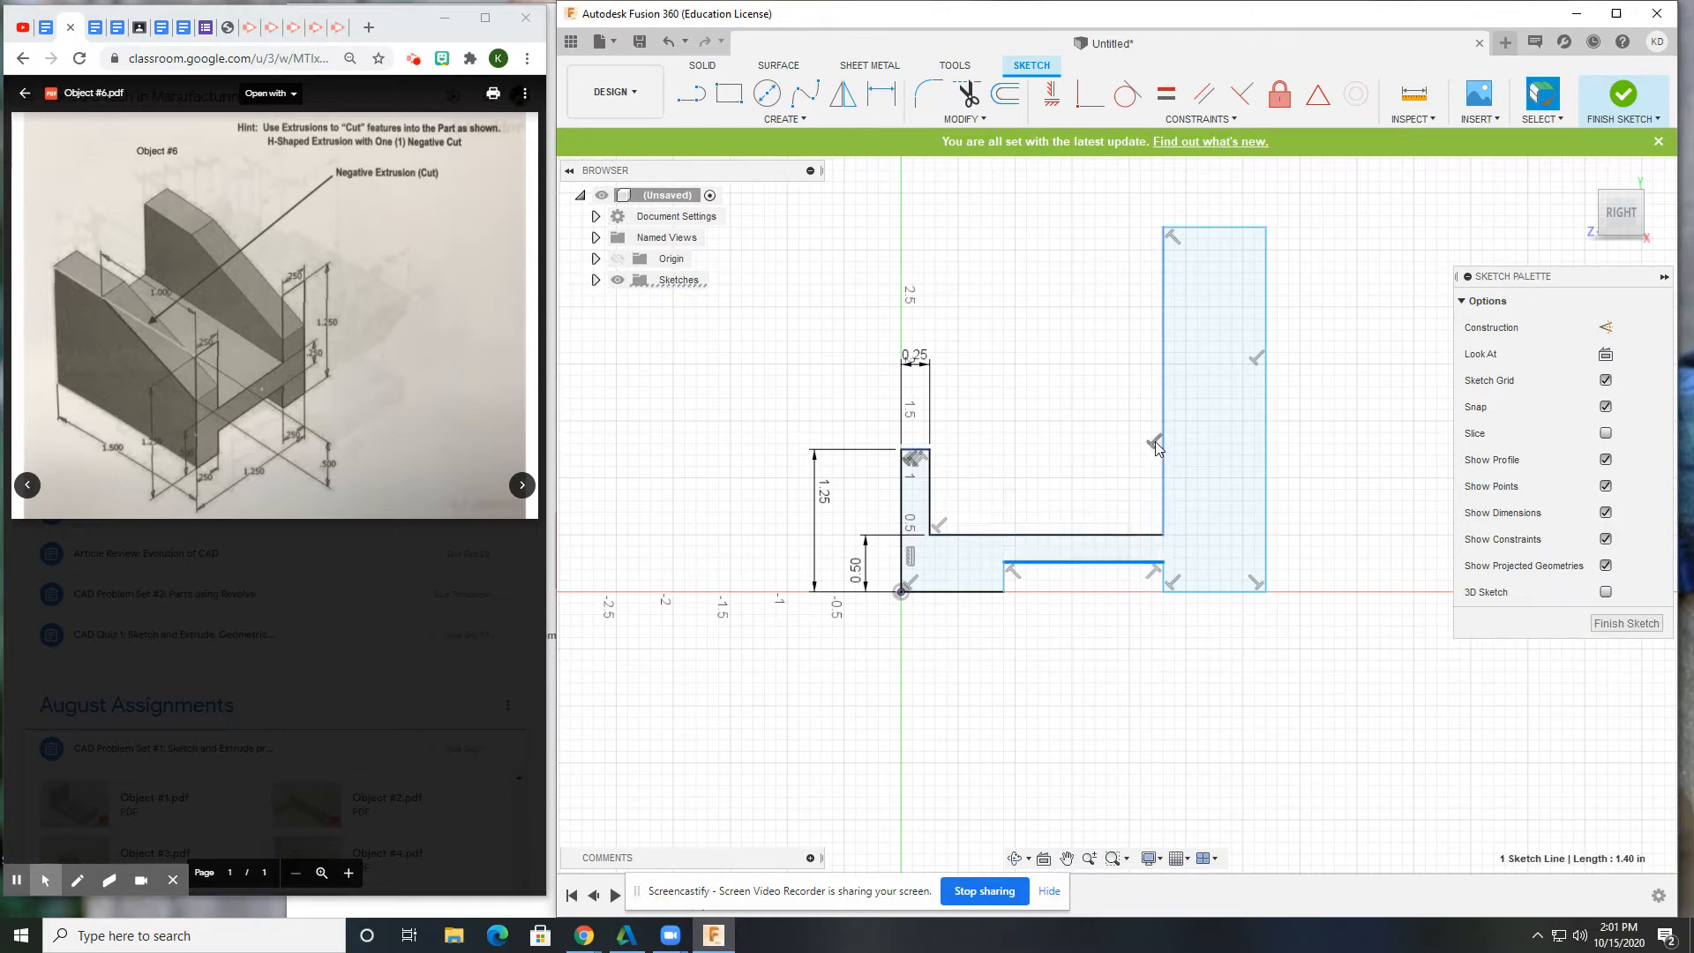
left_click_drag(1163, 451, 1050, 451)
left_click_drag(1169, 227, 1170, 470)
left_click_drag(1267, 511, 958, 577)
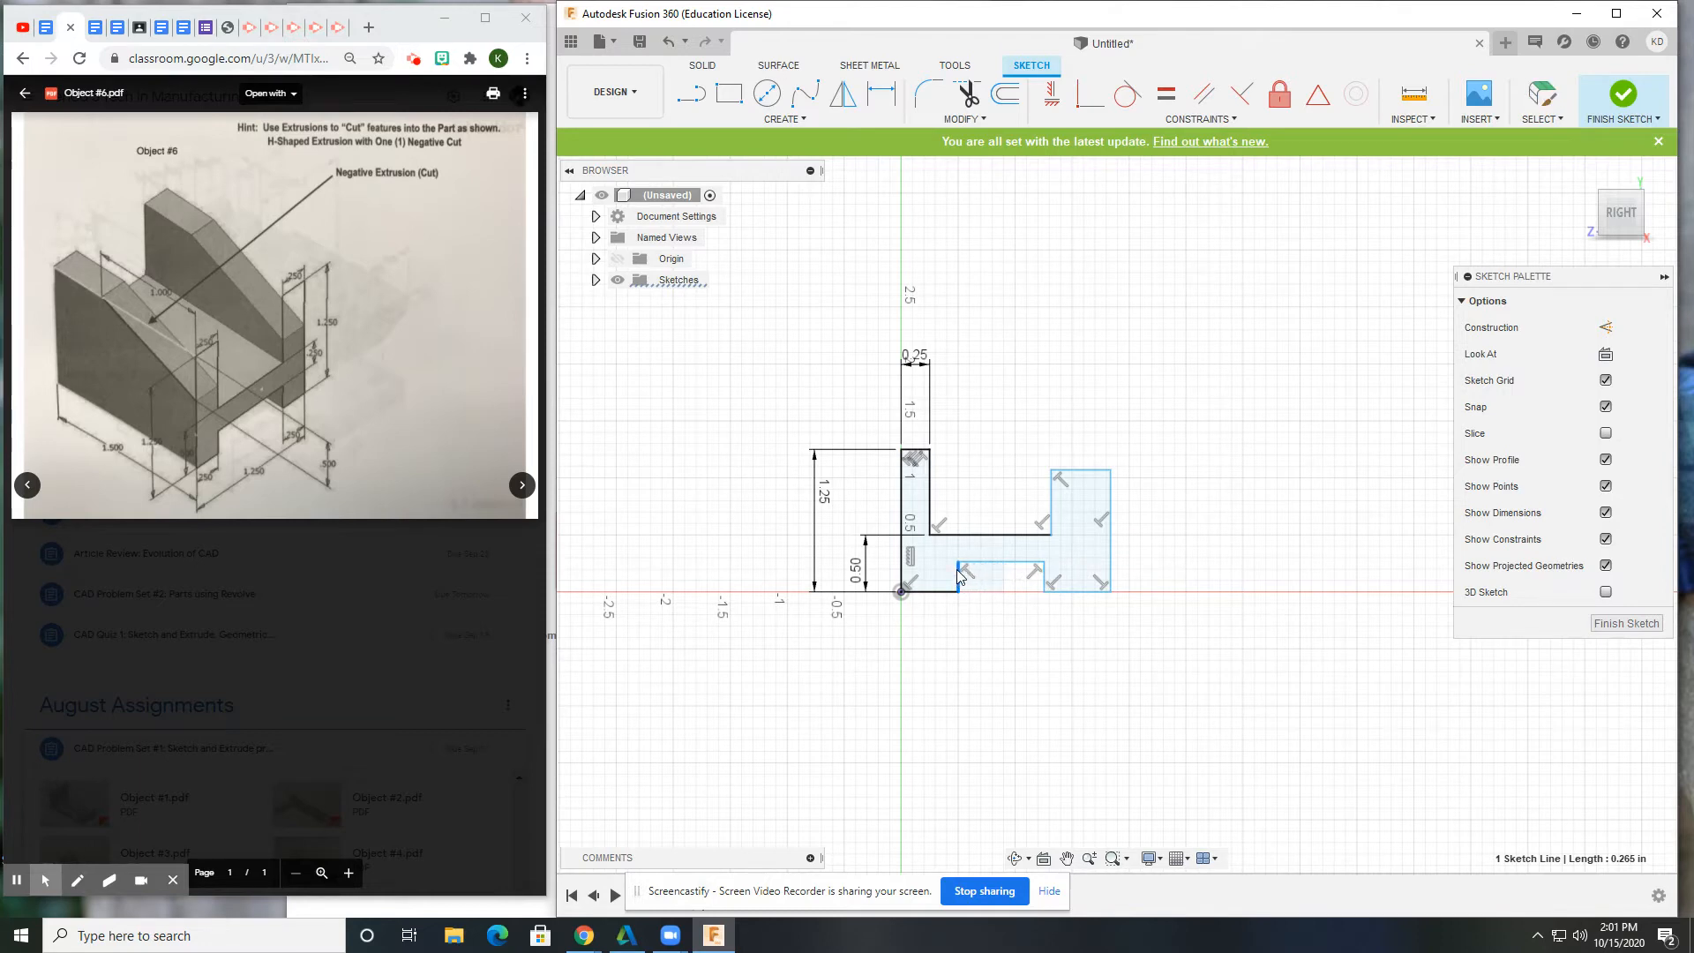
- Dimension the top edge of the H's right leg to a width of 0.25 in
scroll(964, 556, "up", 4)
scroll(963, 554, "down", 1)
middle_click_drag(962, 554, 936, 592)
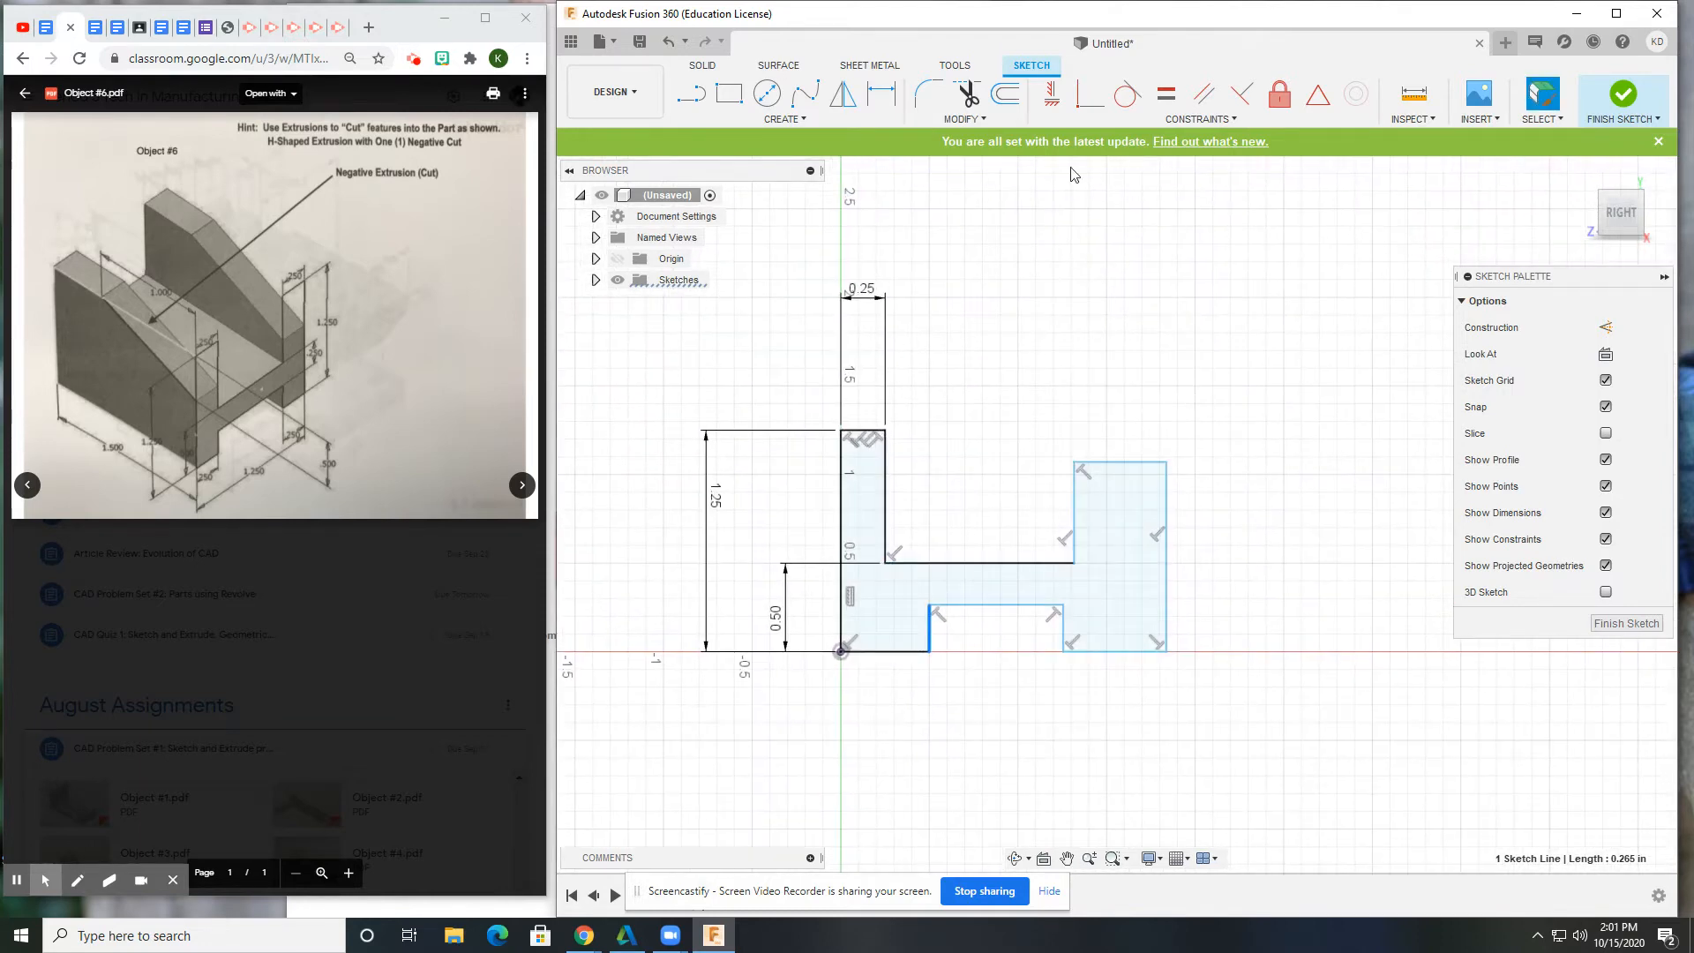
left_click(885, 92)
key("Escape")
key("Escape")
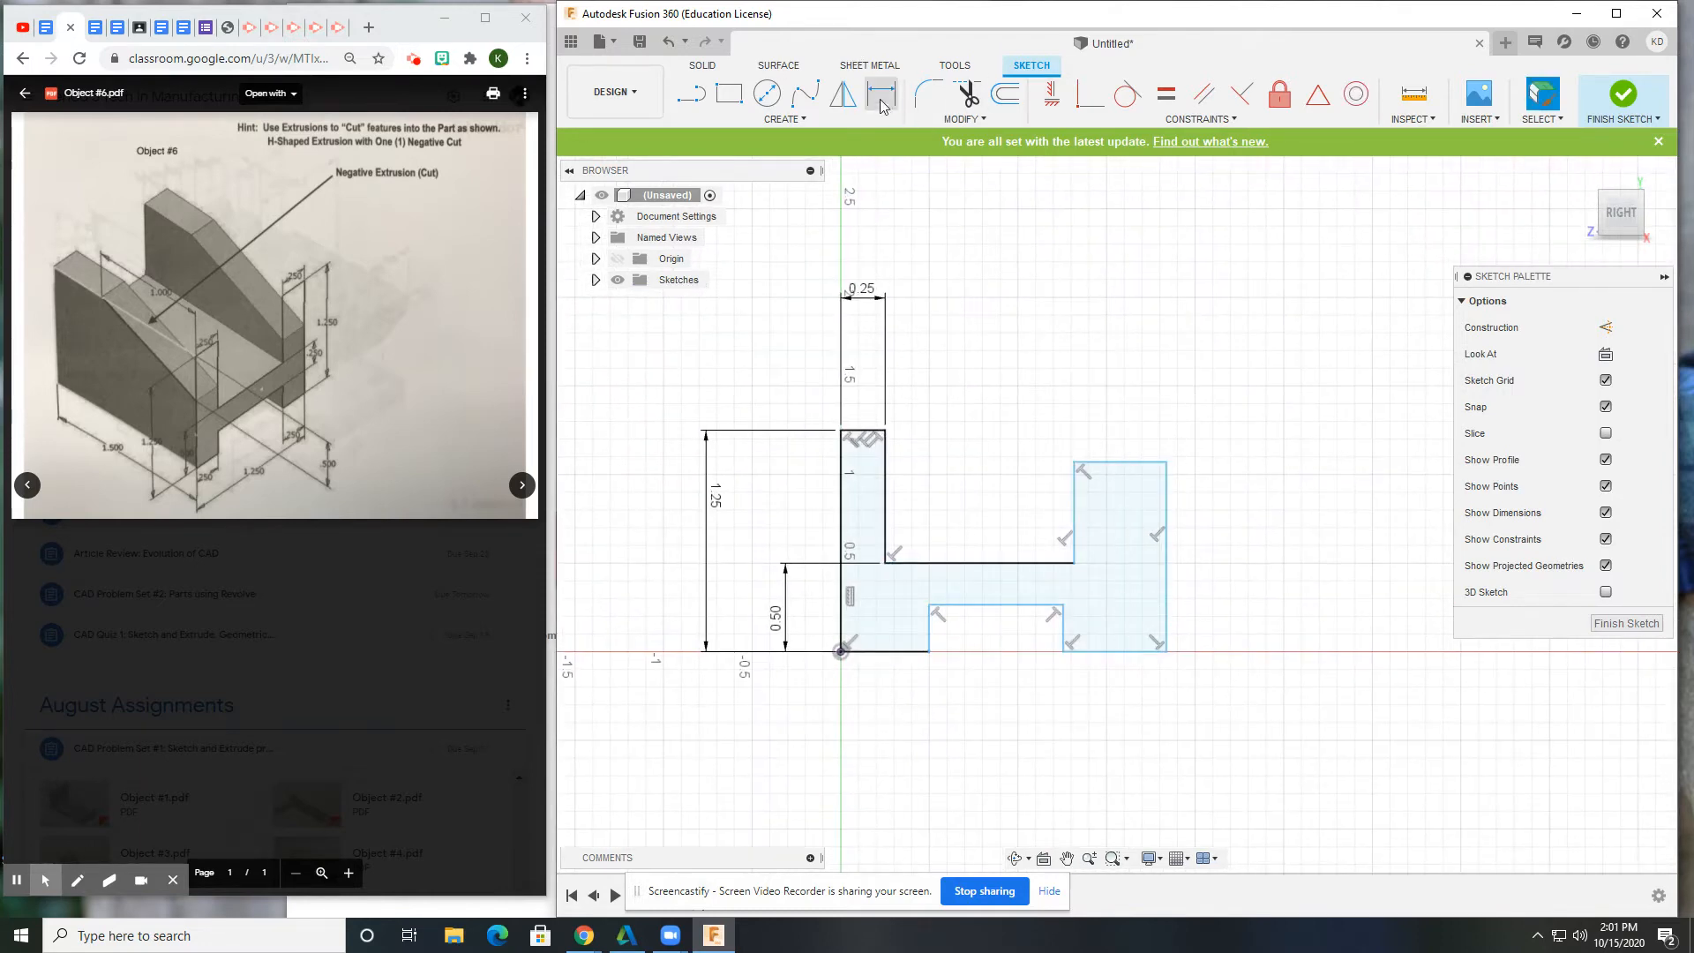
left_click(882, 94)
left_click(1121, 462)
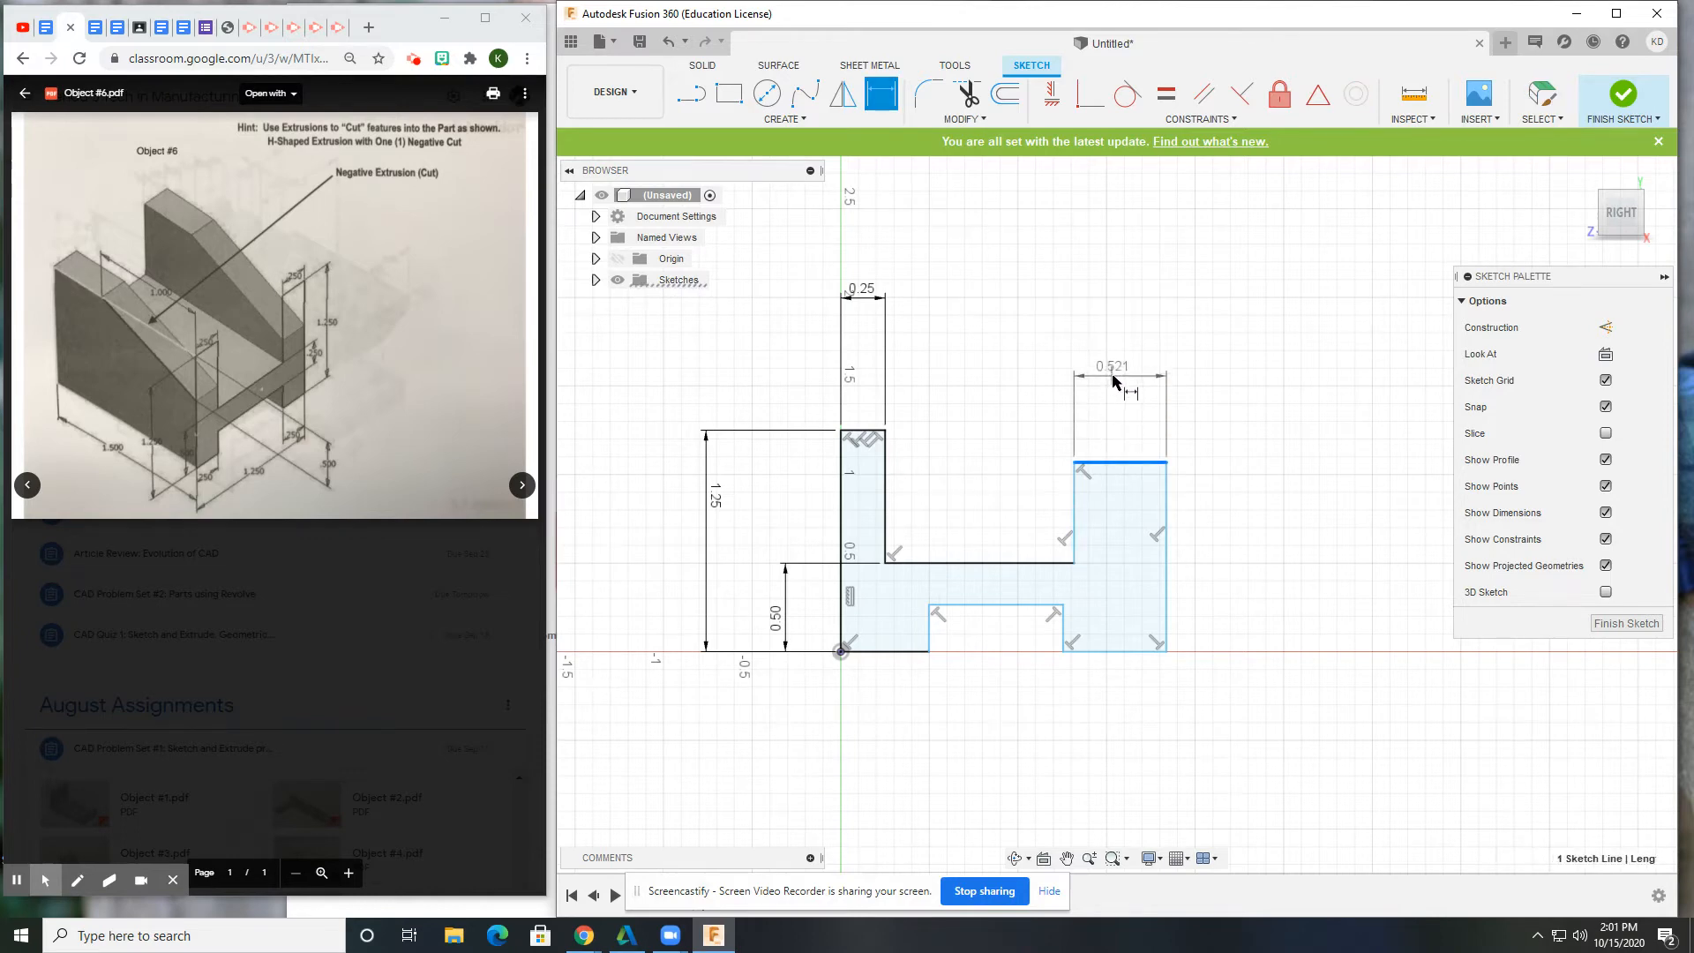
left_click(1117, 377)
type(".25")
key("Return")
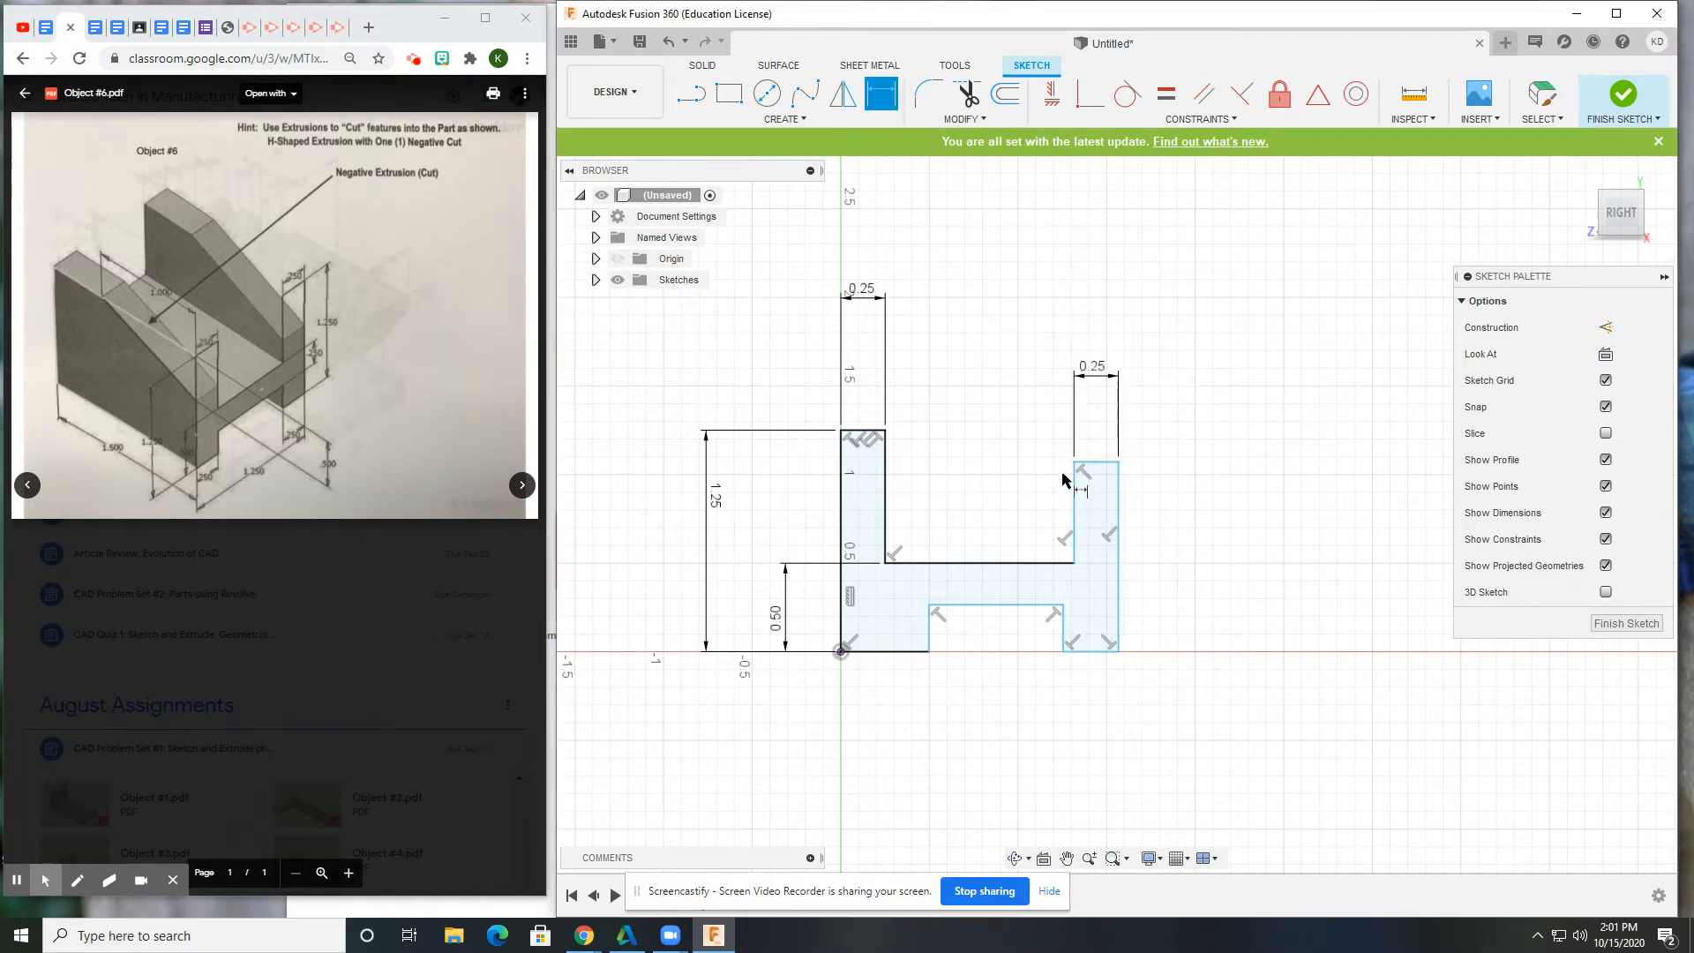
- Dimension the right leg's outer vertical edge to a height of 1.25 in
left_click(1121, 510)
left_click(1218, 495)
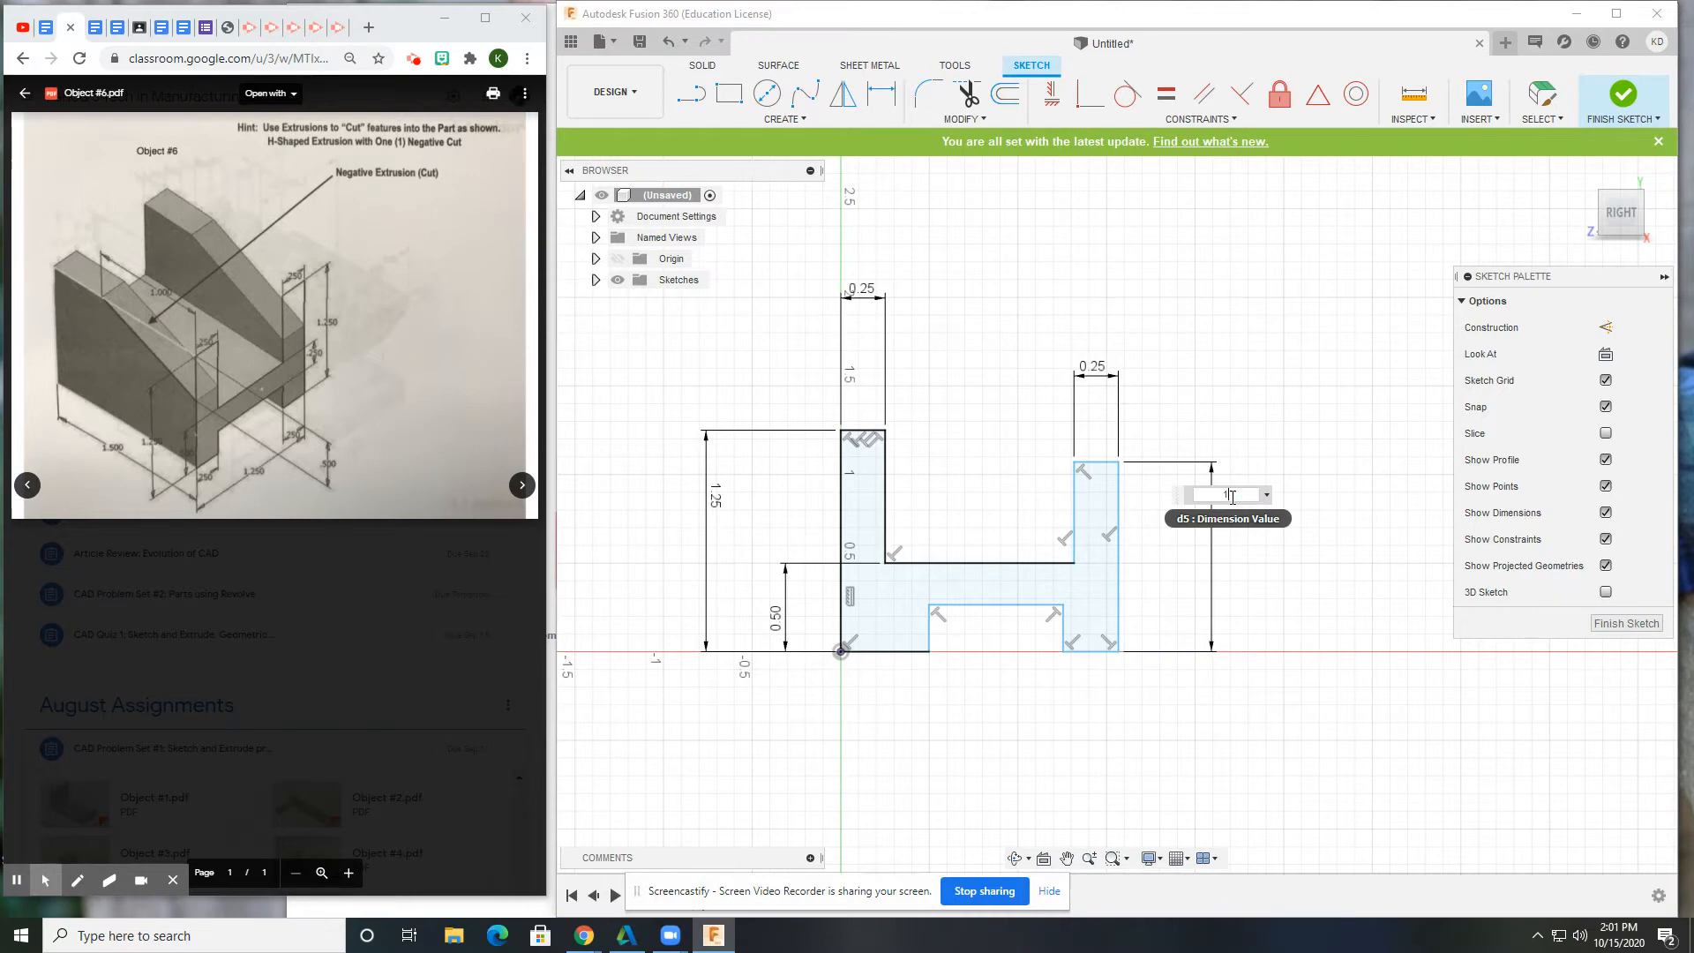
type("1.25")
key("Return")
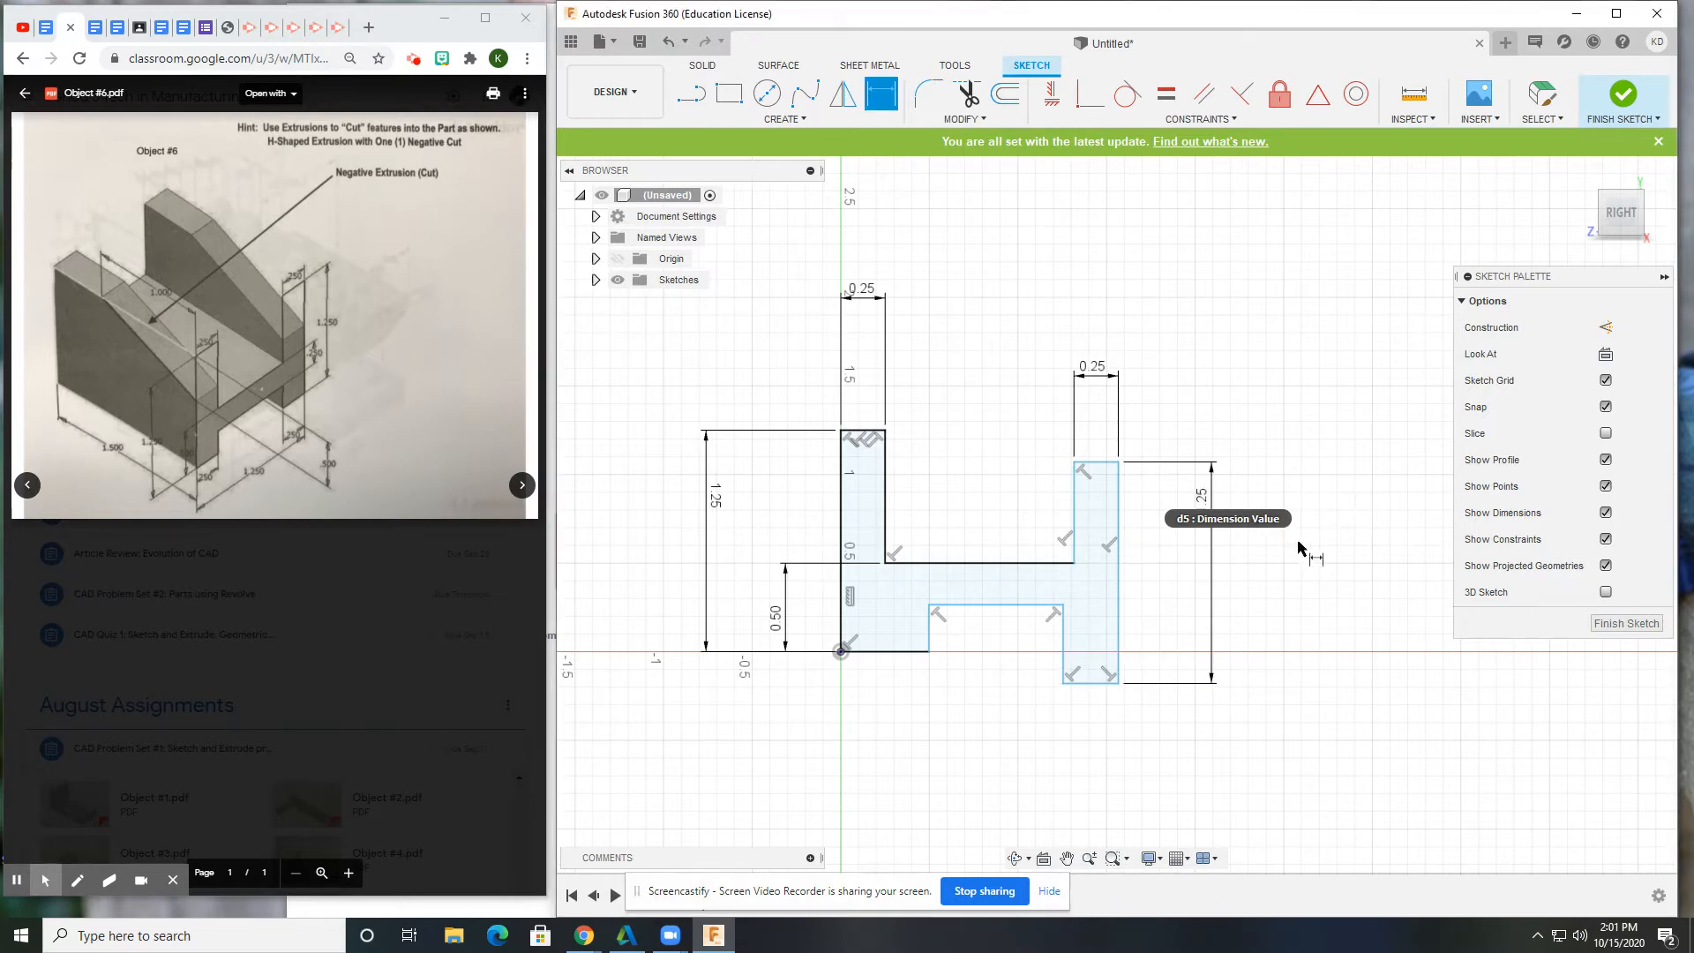
- Dimension the crossbar's thickness between its upper and lower edges as 0.25 in
left_click(1033, 563)
left_click(1043, 605)
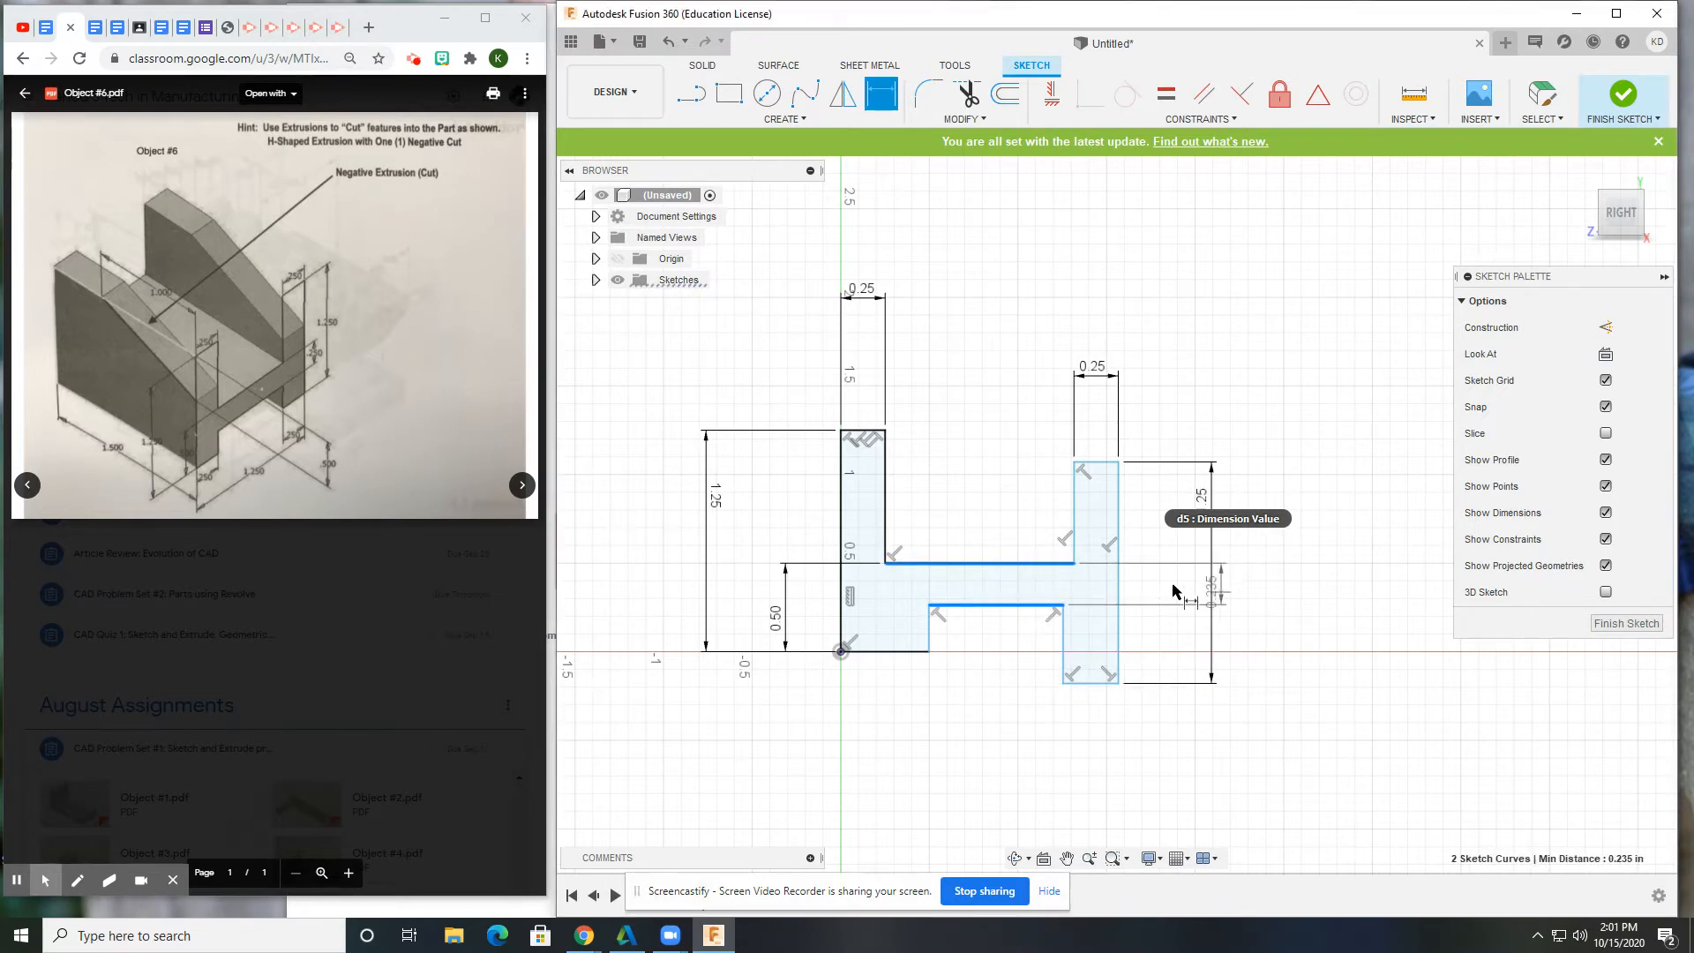
left_click(1174, 580)
type("0.25")
key("Return")
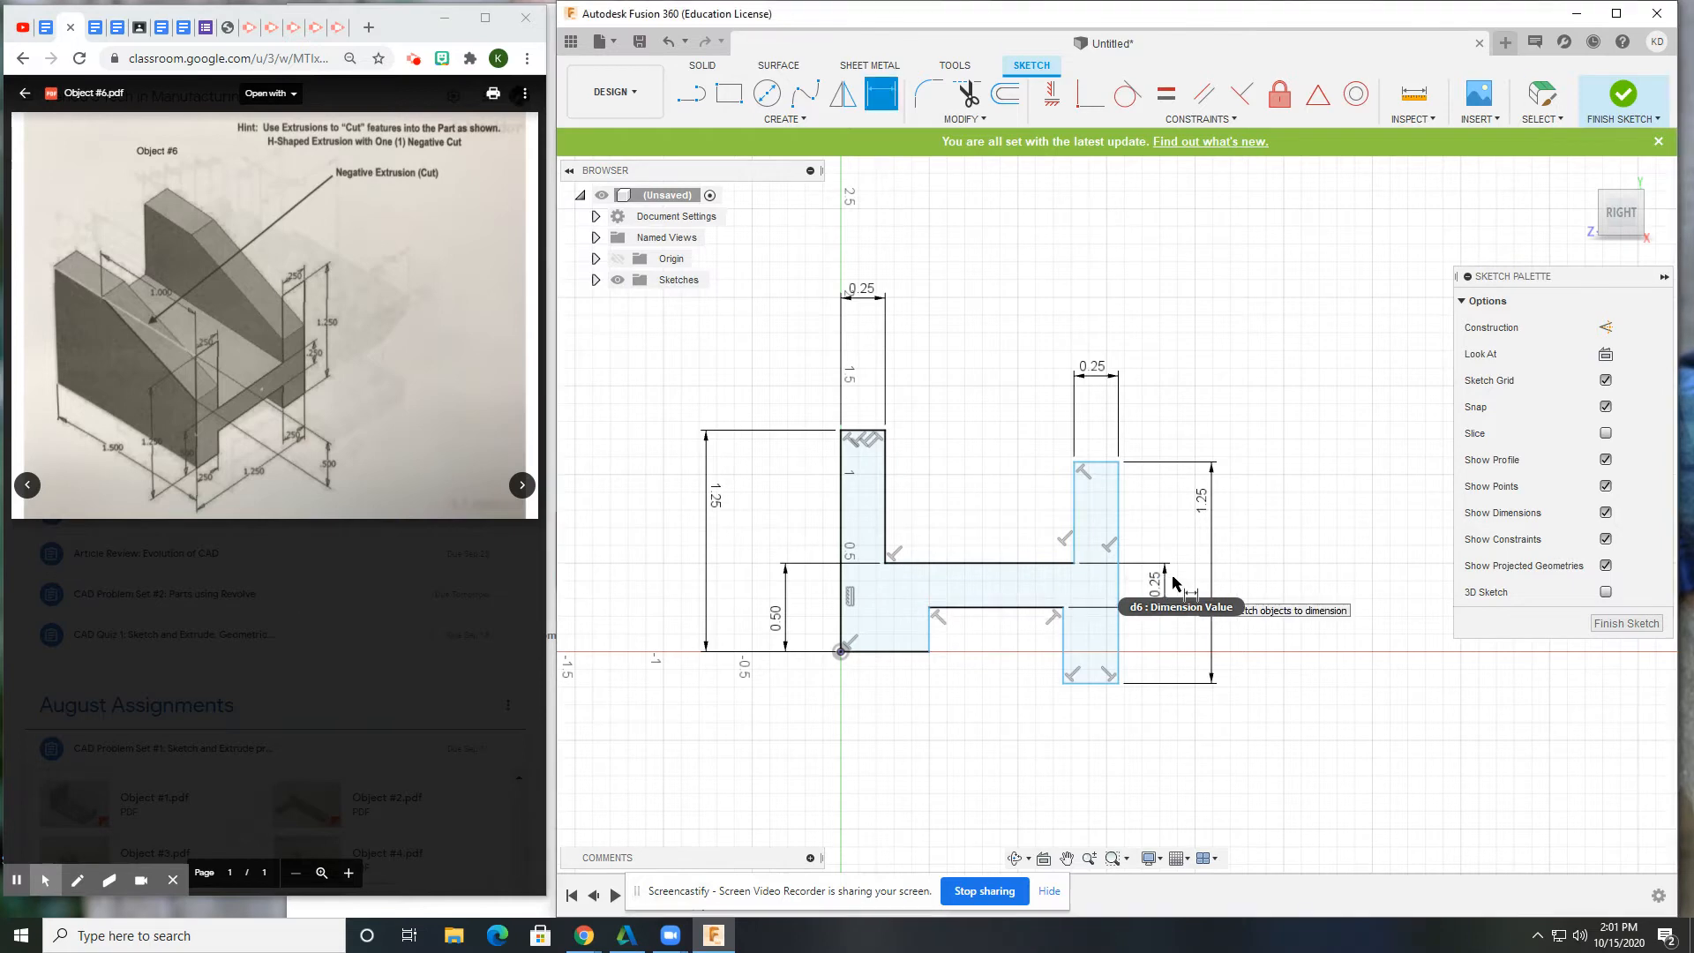
- Dimension the bottom edge of the right leg to a width of 0.25 in
left_click(1086, 681)
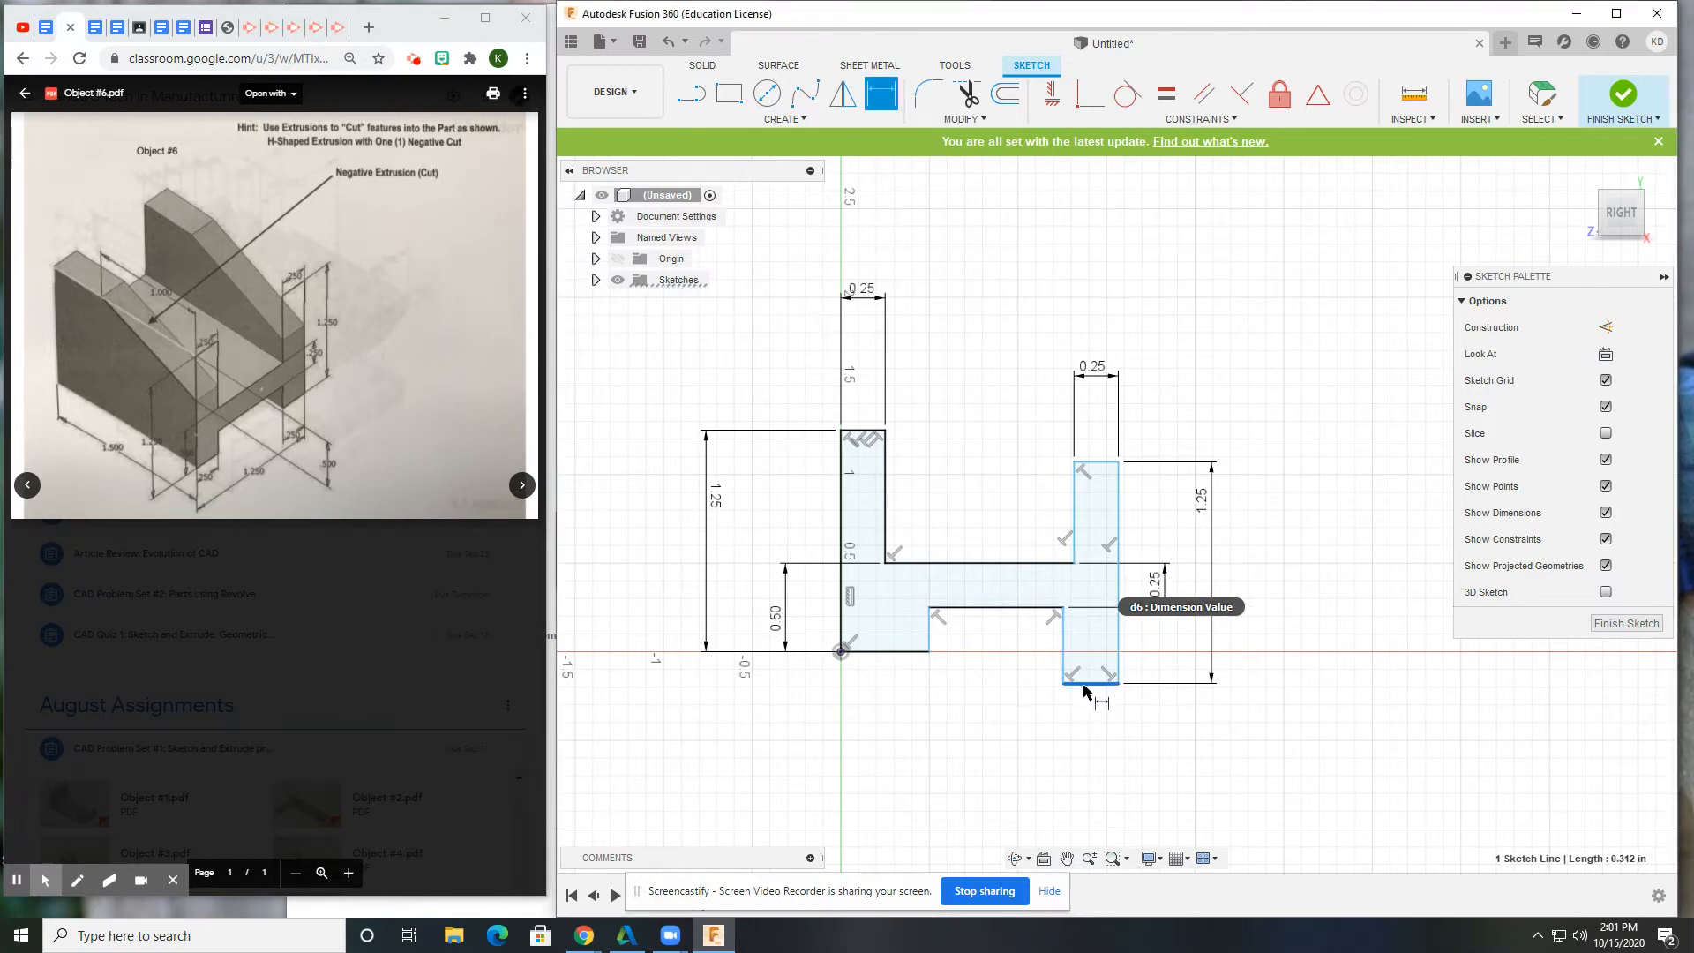
left_click(1105, 705)
type("0.25")
key("Return")
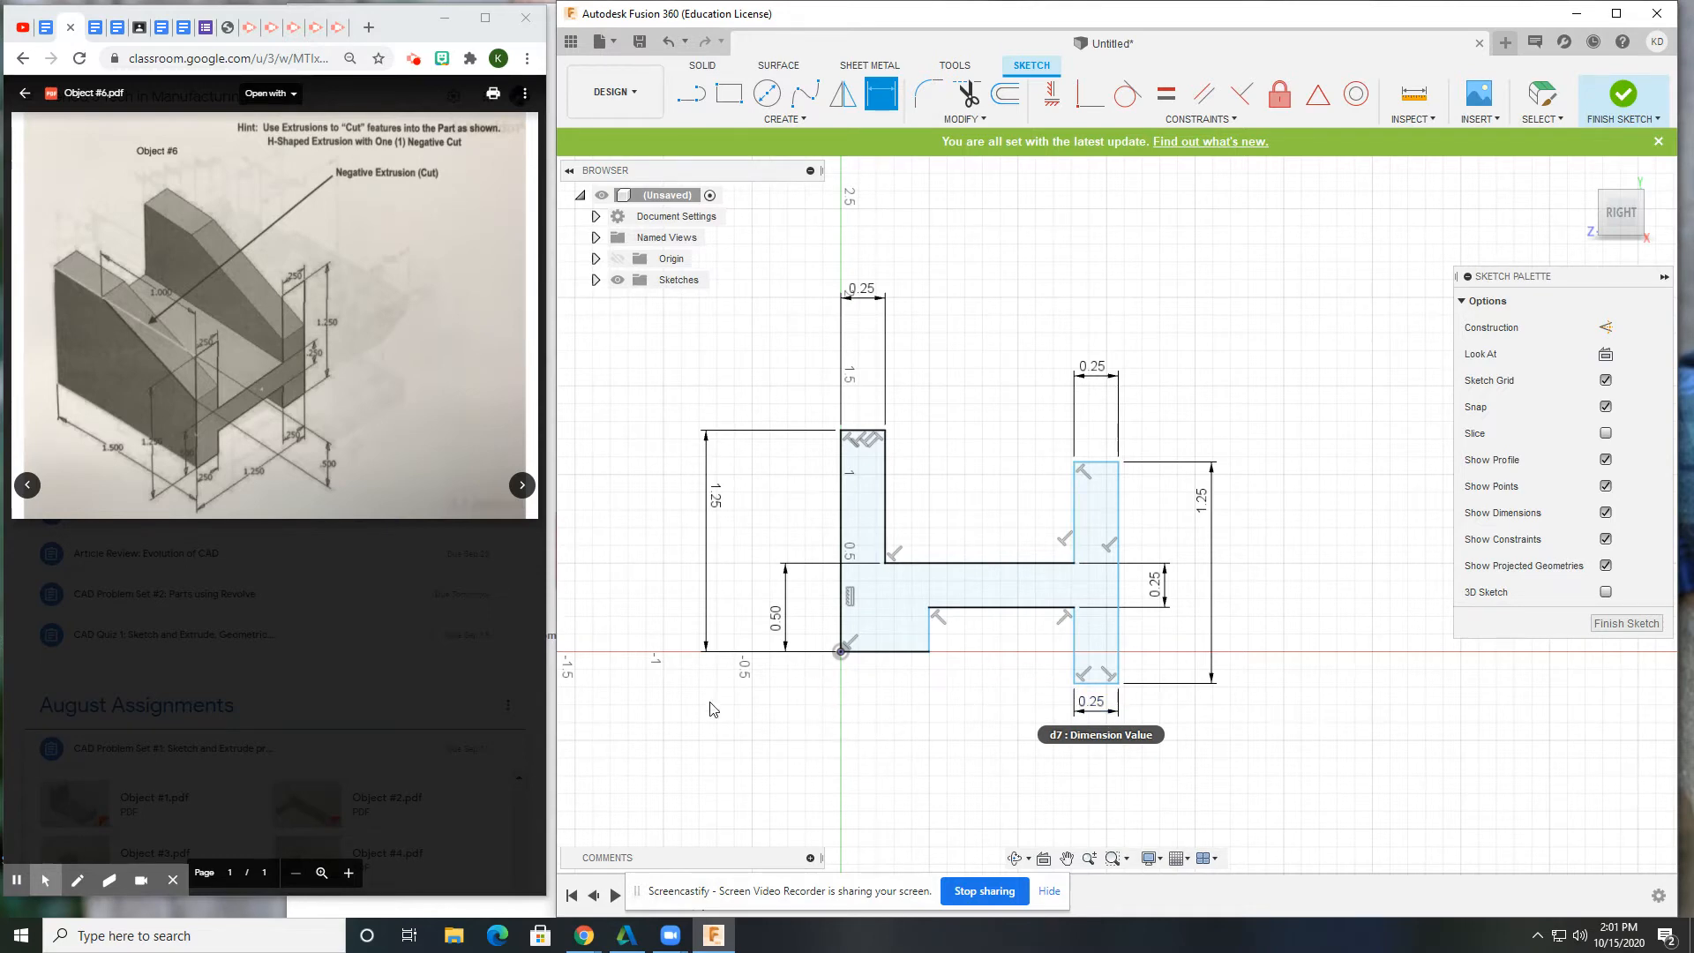
- Dimension the overall width between the H's two outer vertical edges as 1.25 in
left_click(842, 618)
left_click(1119, 635)
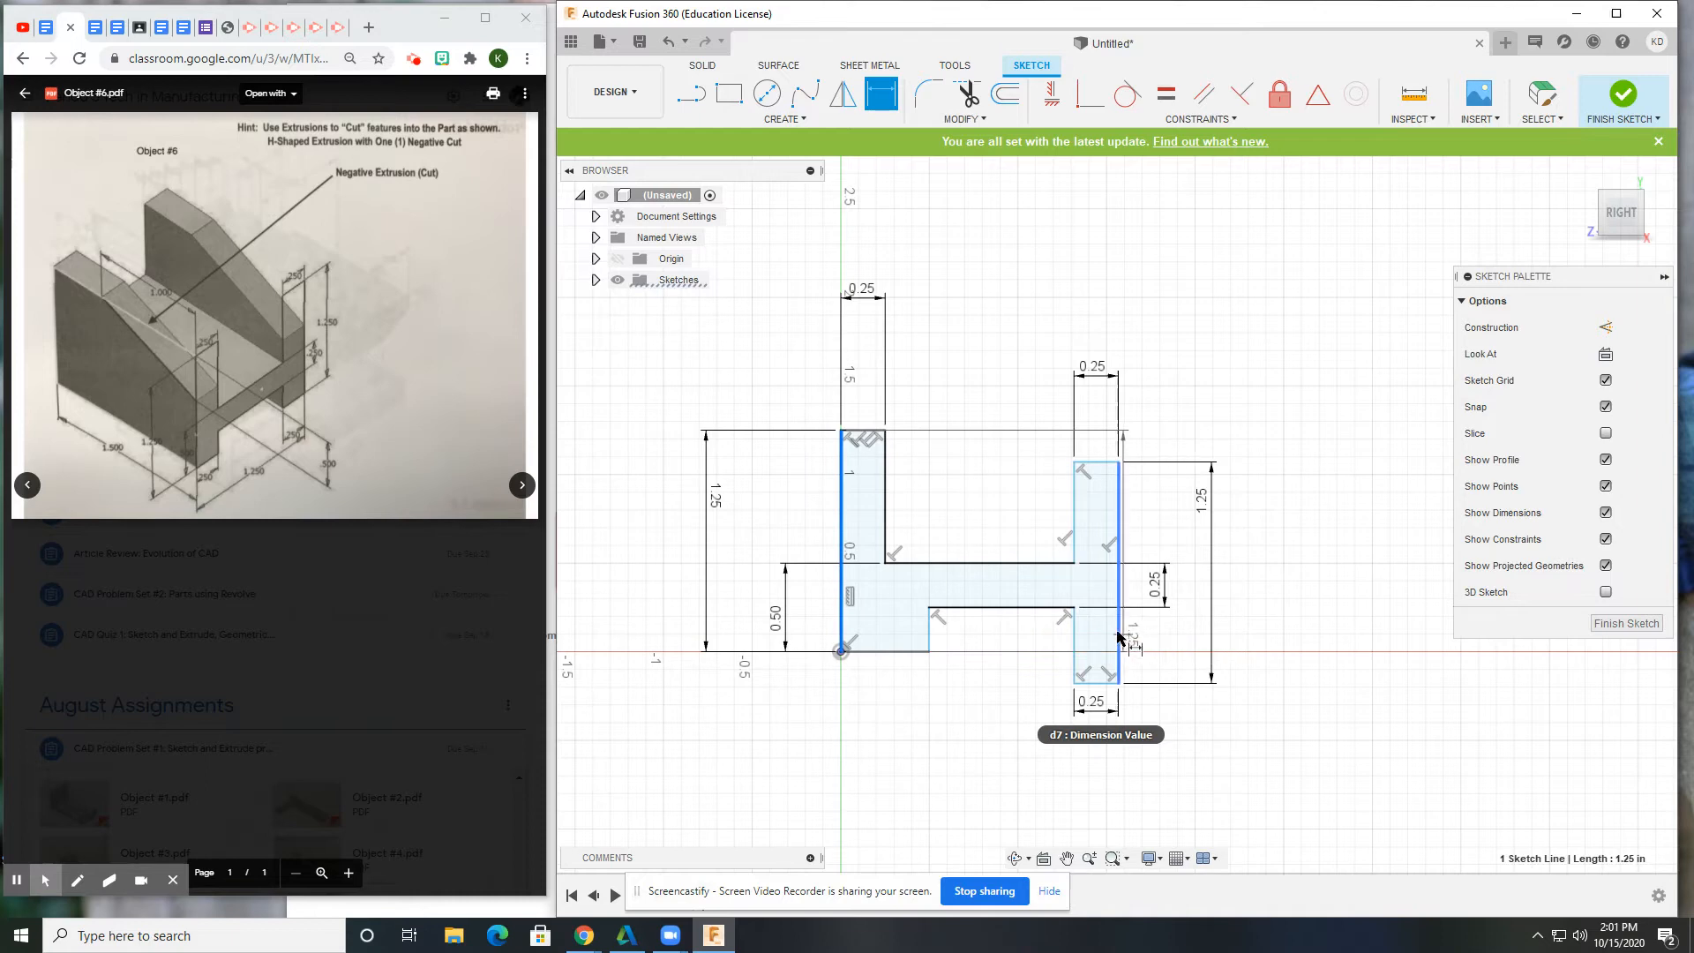
left_click(952, 717)
type("1")
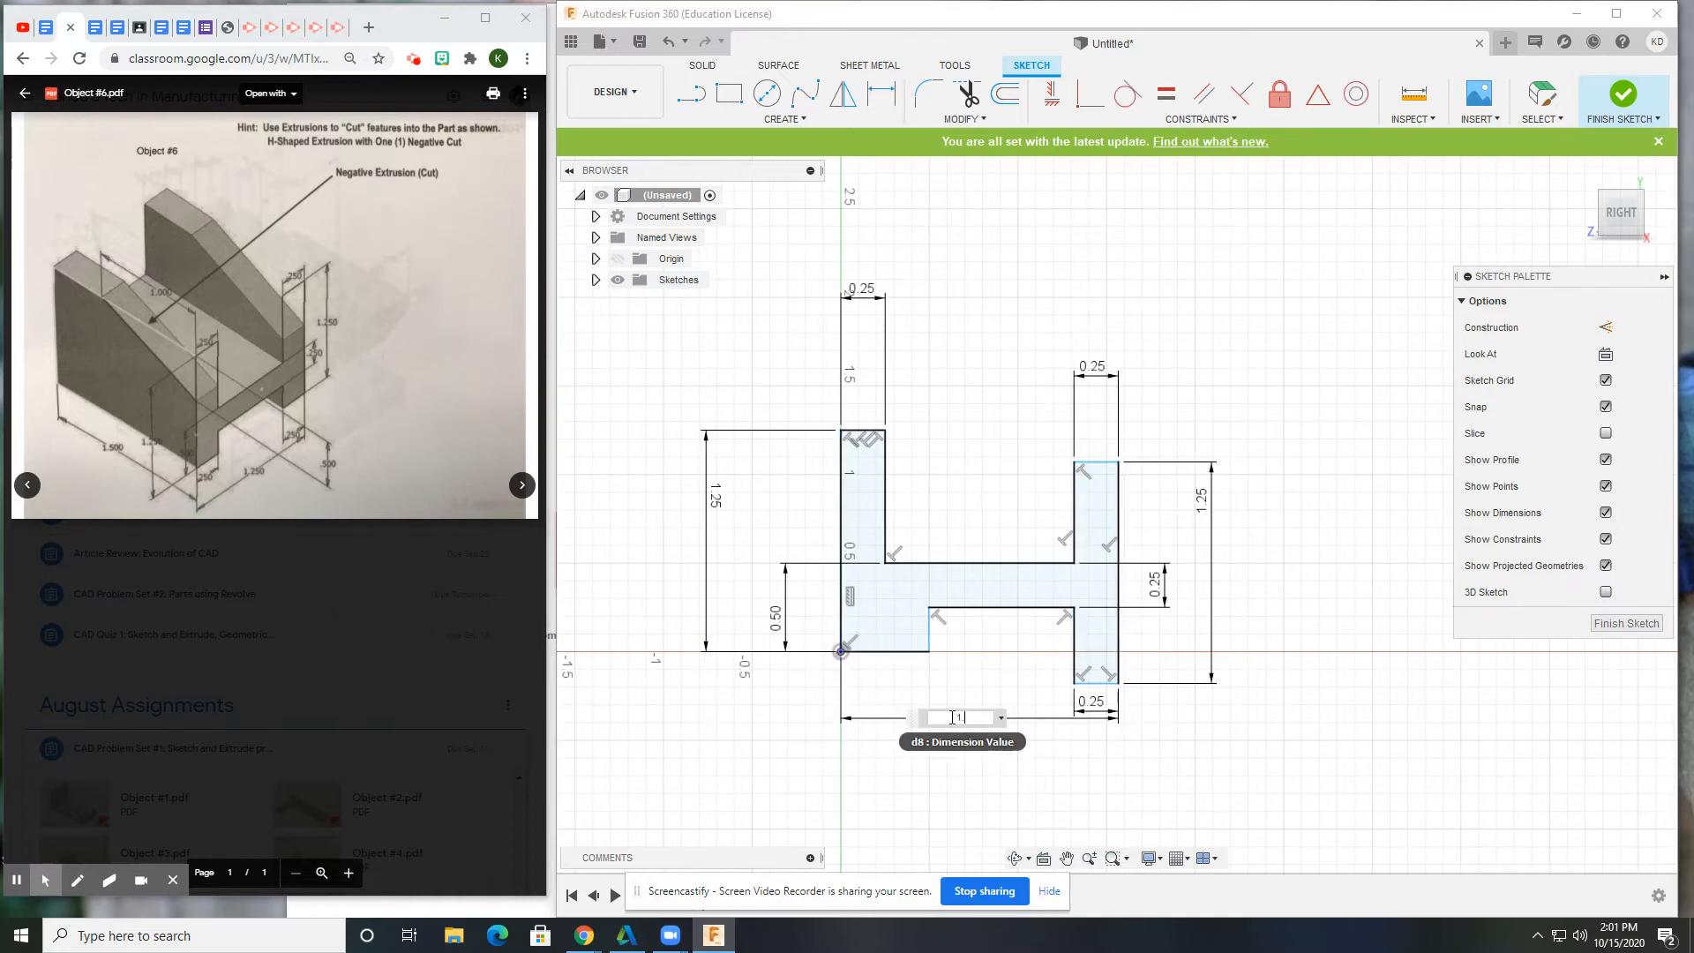
type(".25")
key("Return")
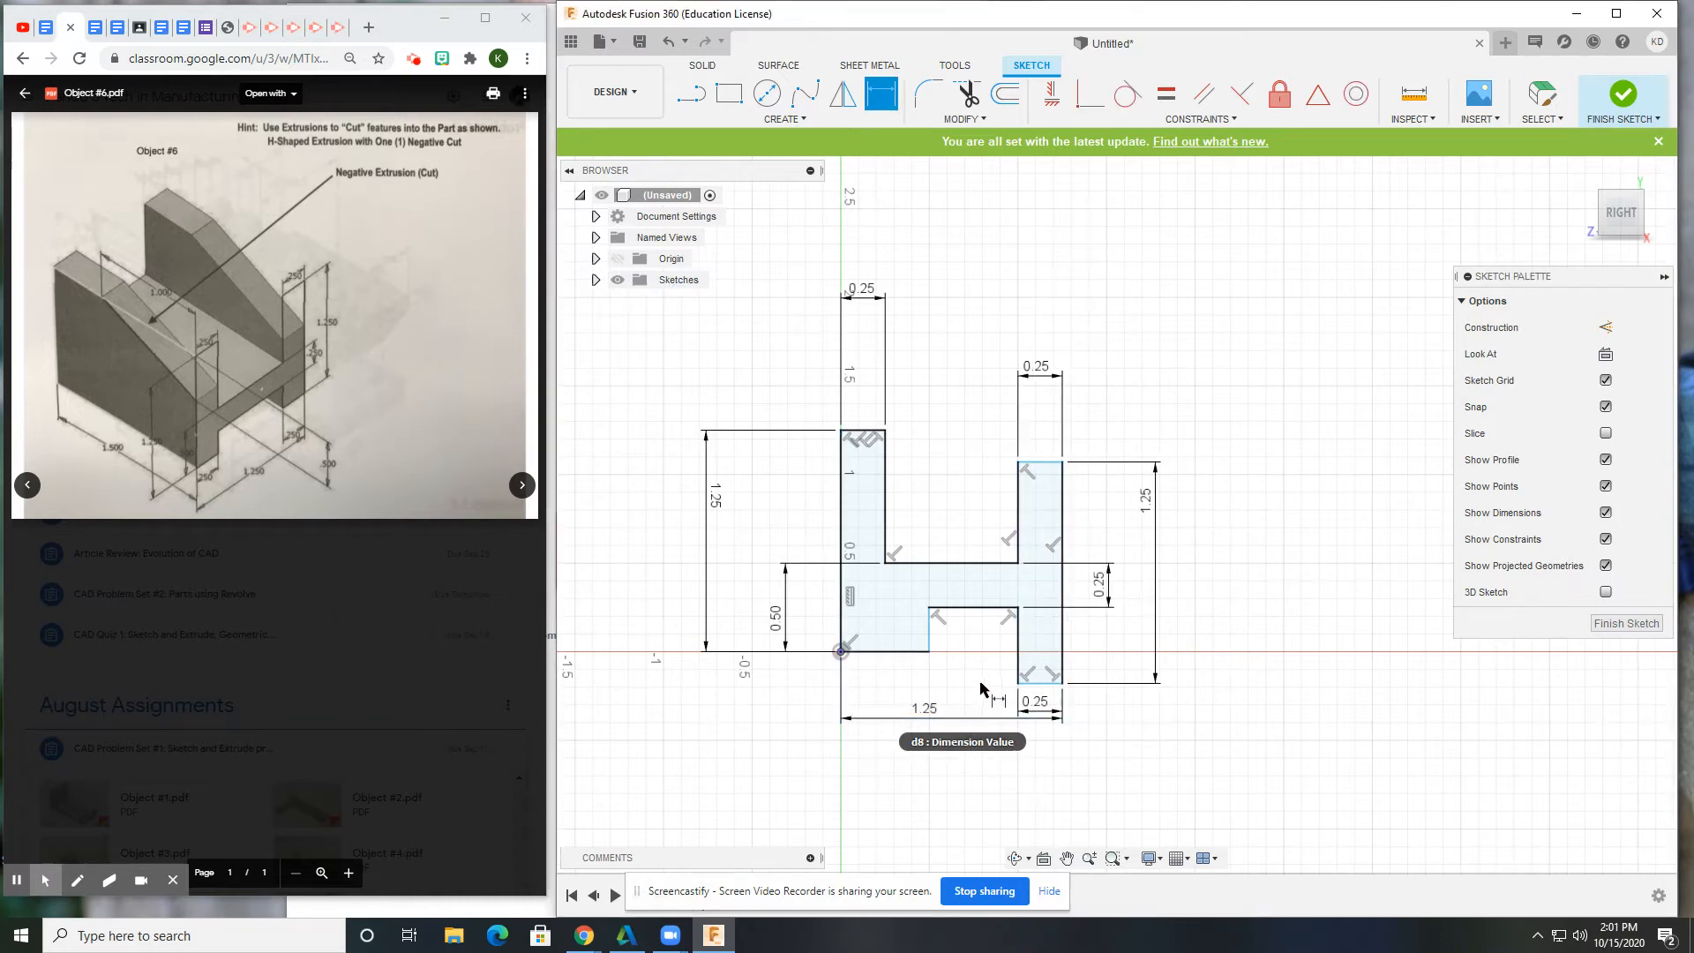
- Move the right leg up level with the left leg, and align the left leg's lower inner edge roughly under its upper inner edge
middle_click_drag(981, 687, 955, 665)
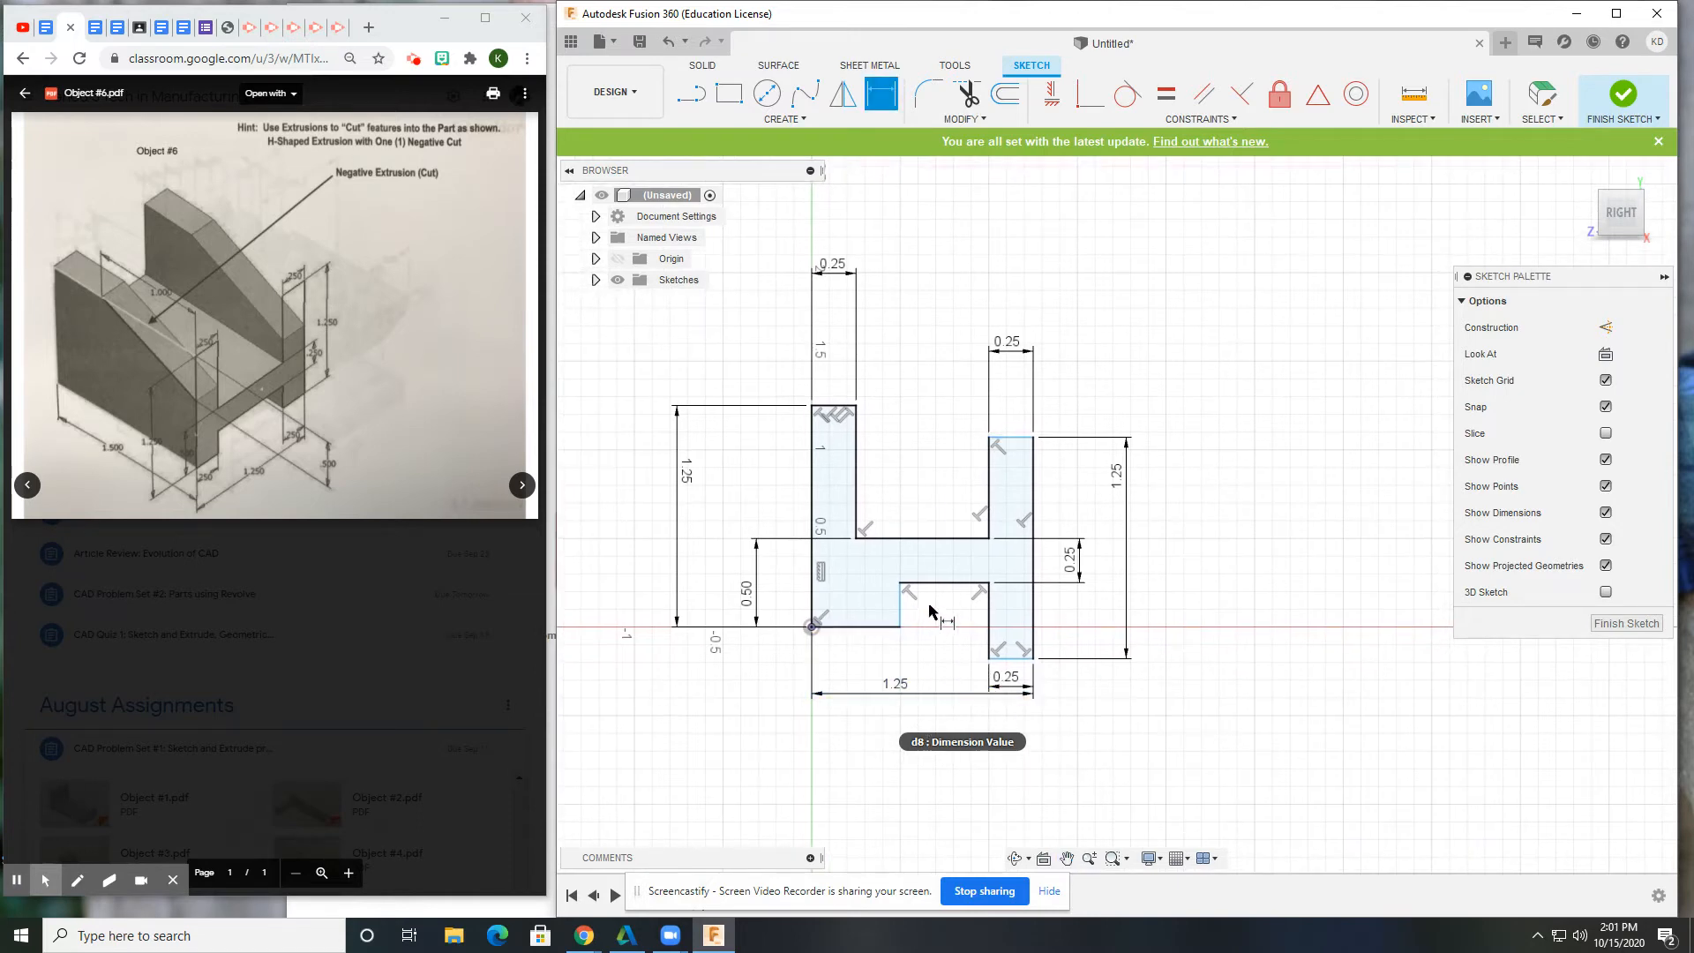
key("Escape")
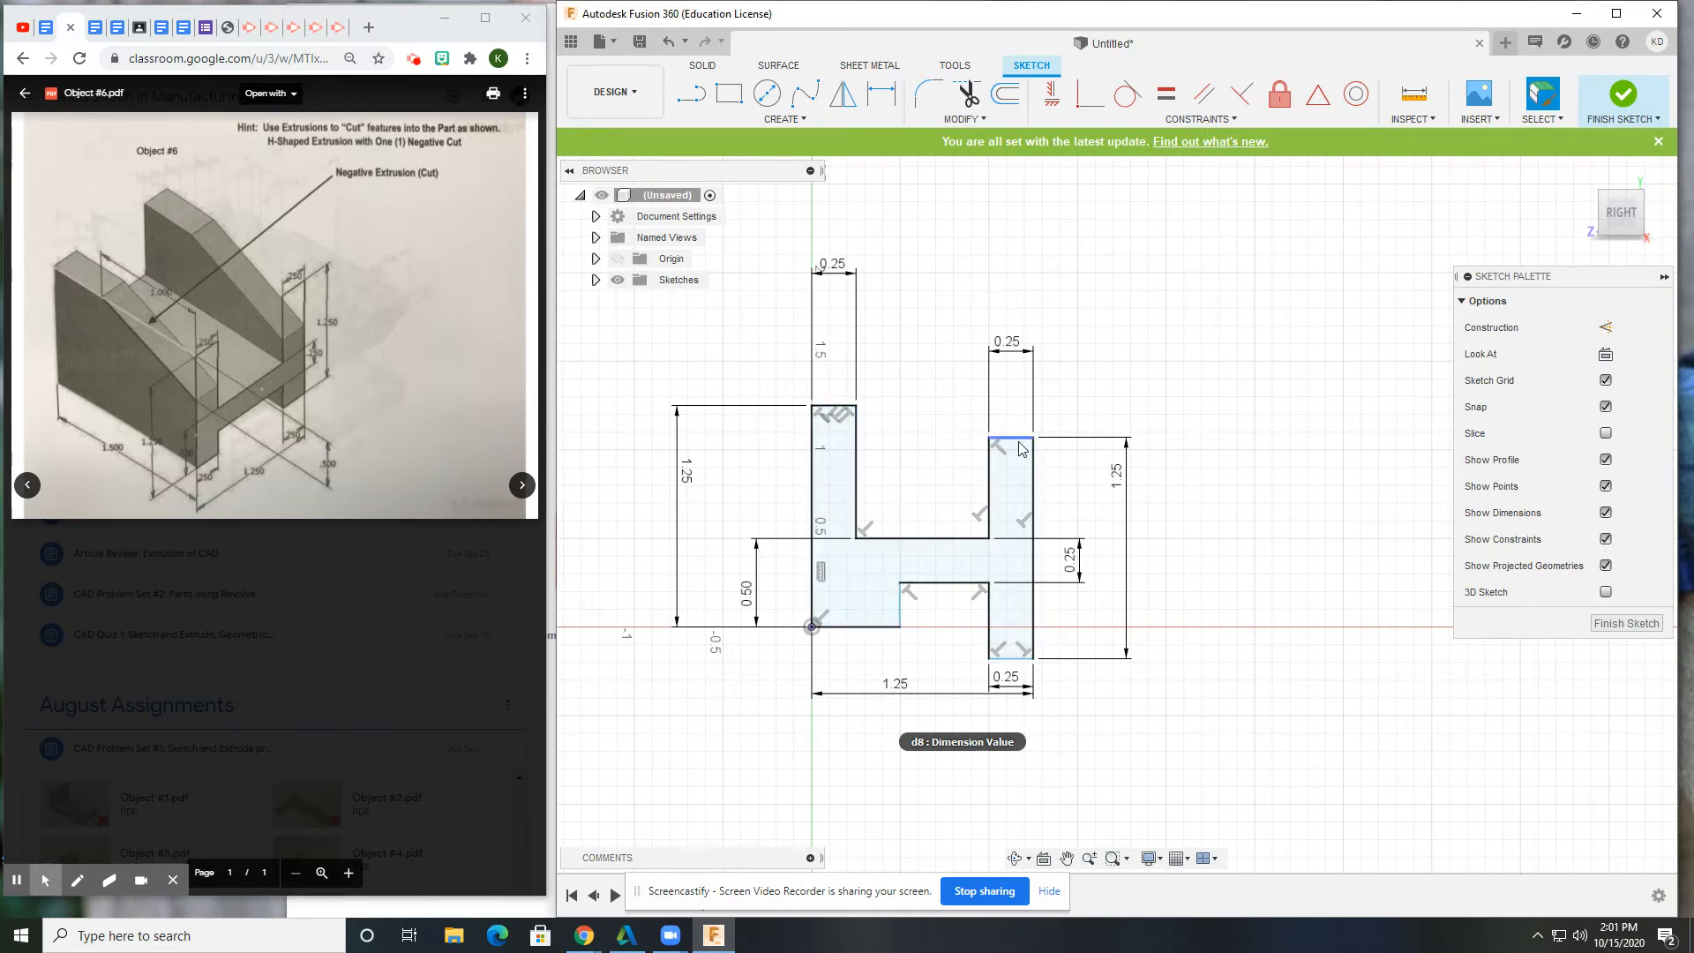
left_click_drag(1021, 449, 1018, 412)
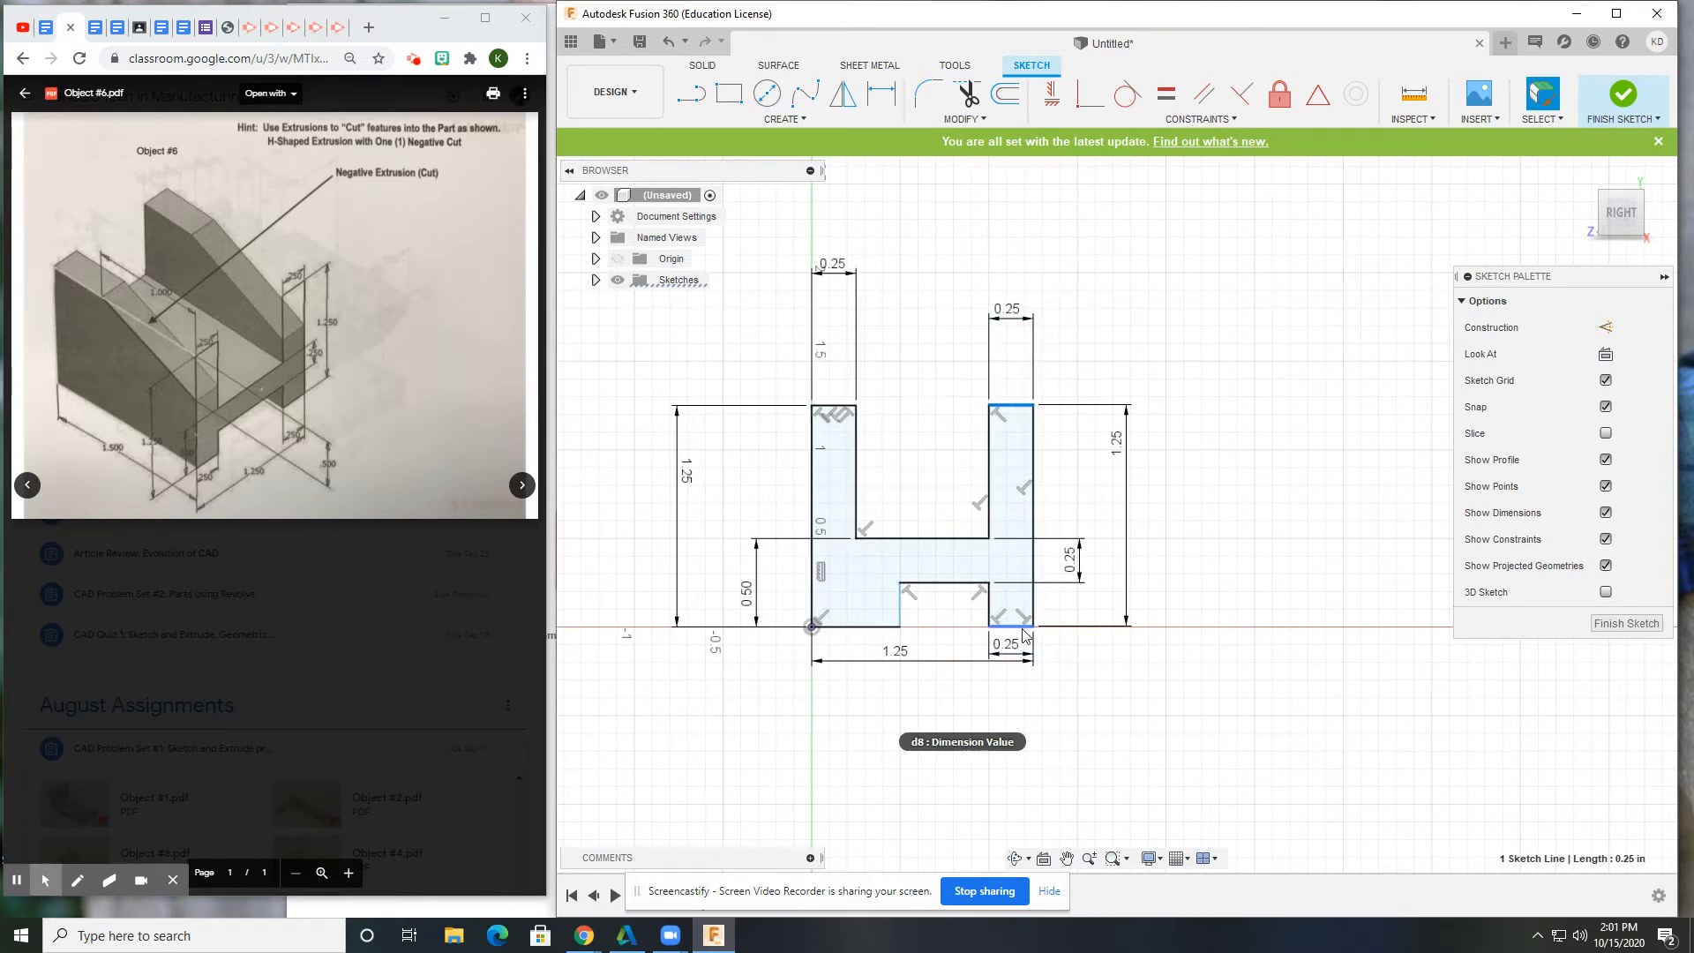
left_click_drag(1019, 627, 1020, 625)
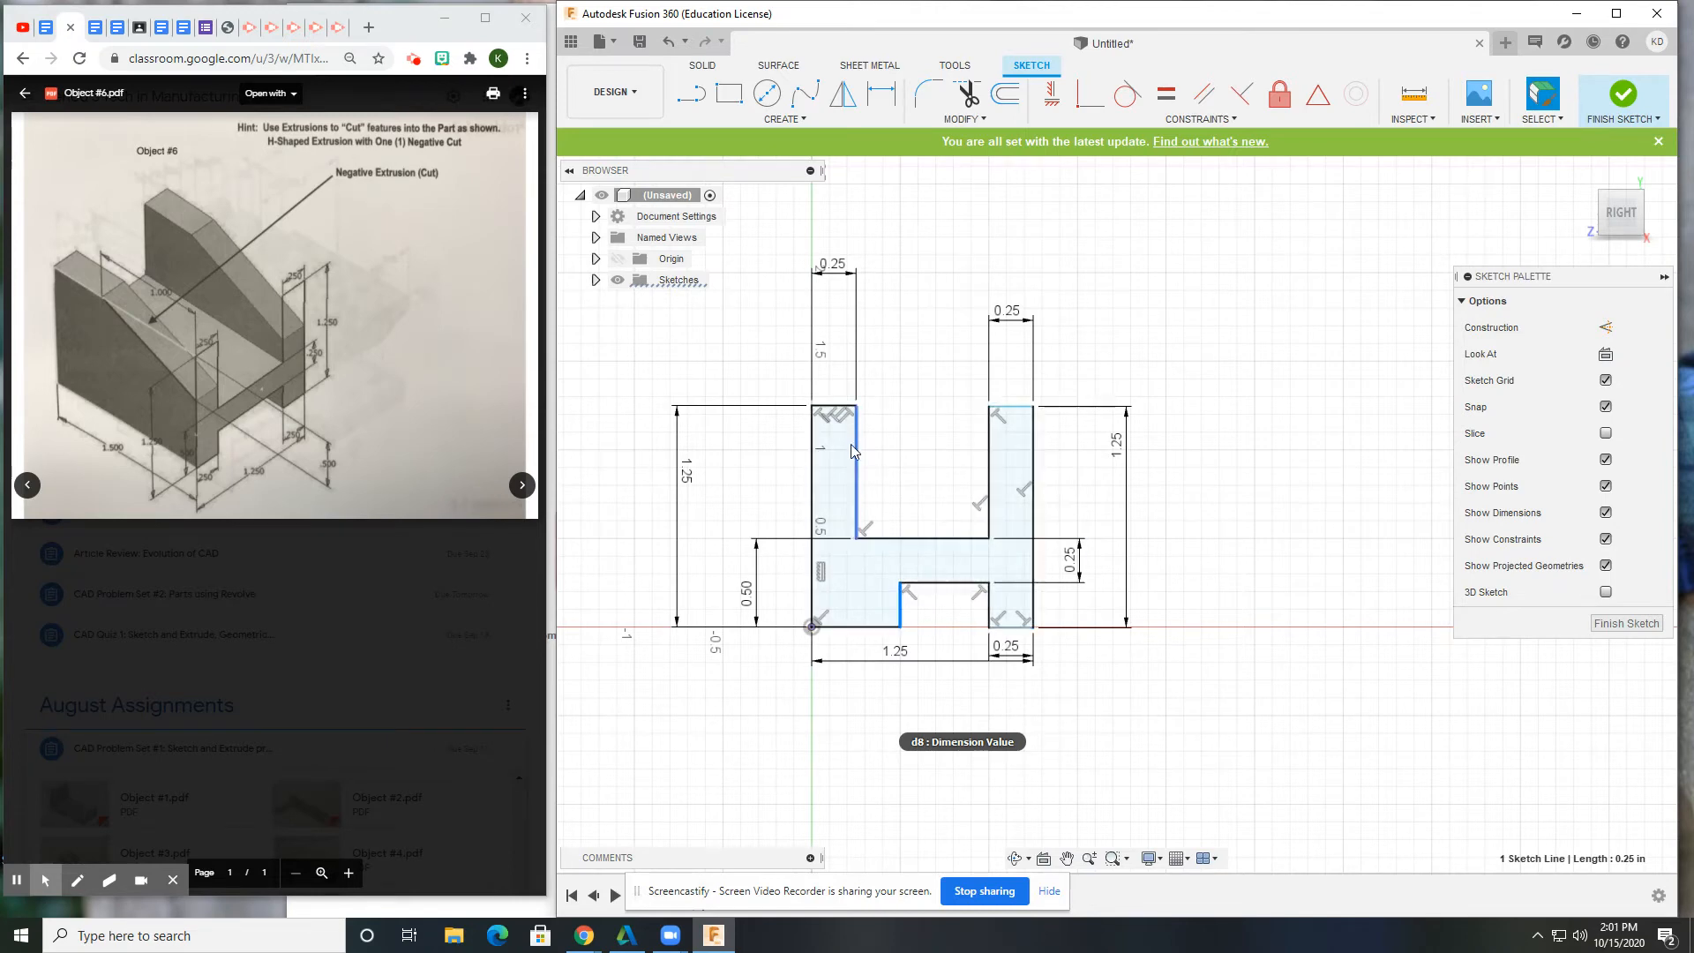
left_click_drag(903, 616, 859, 612)
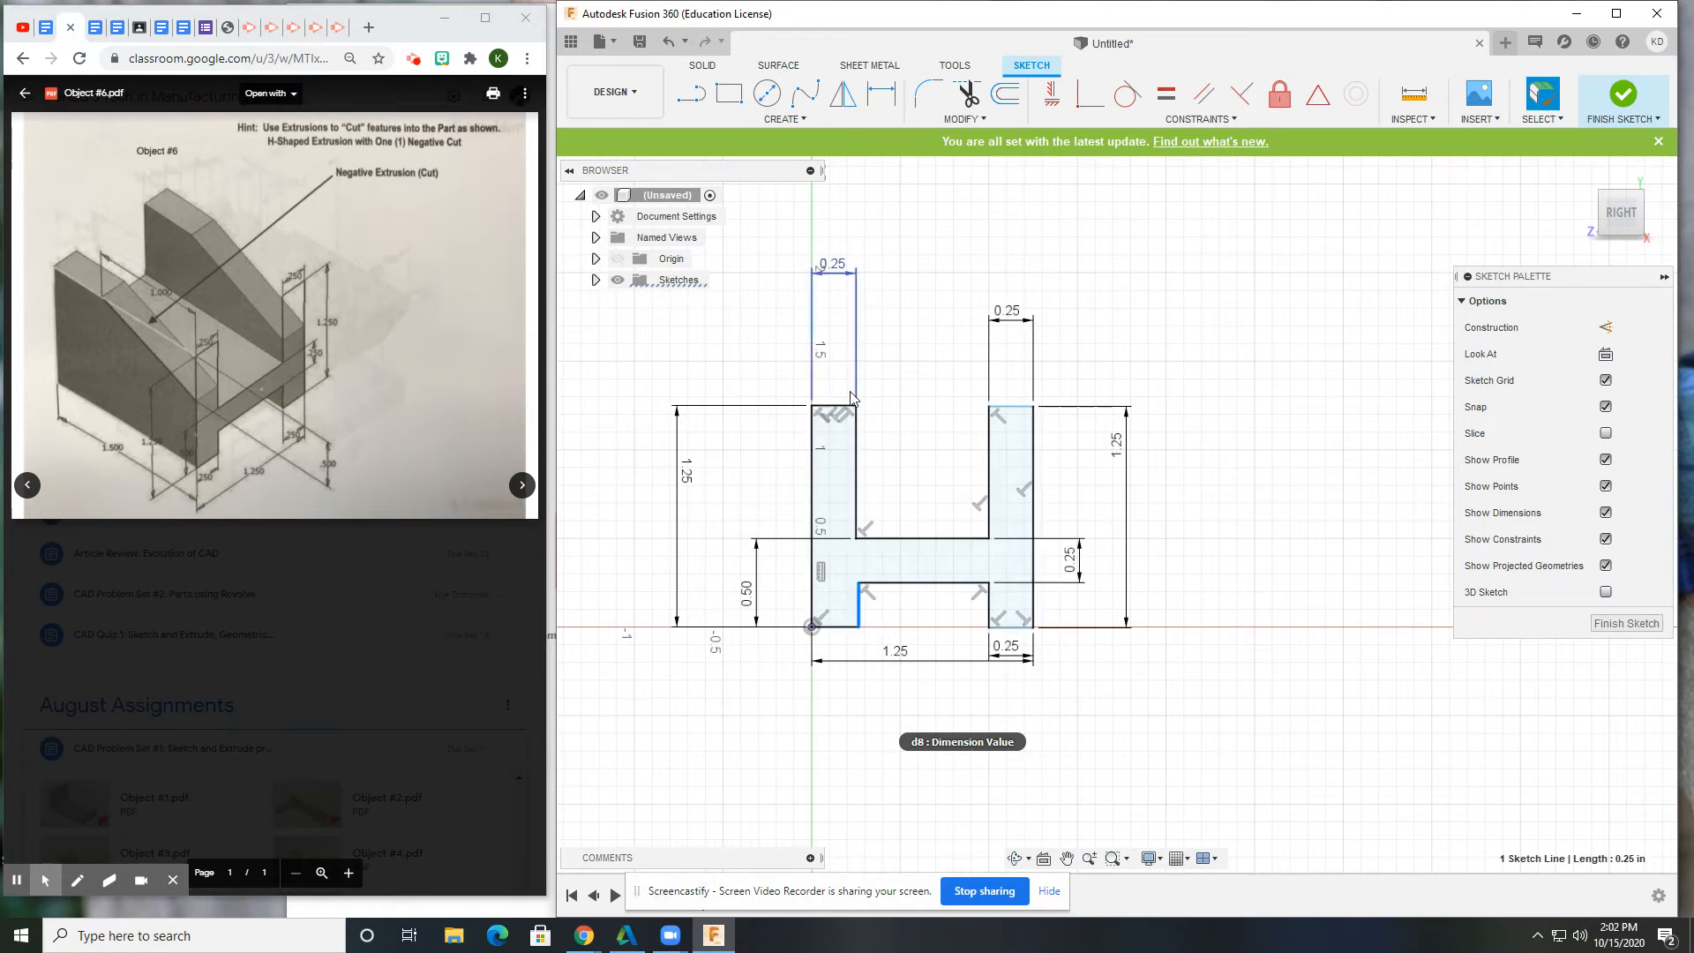
left_click(1279, 367)
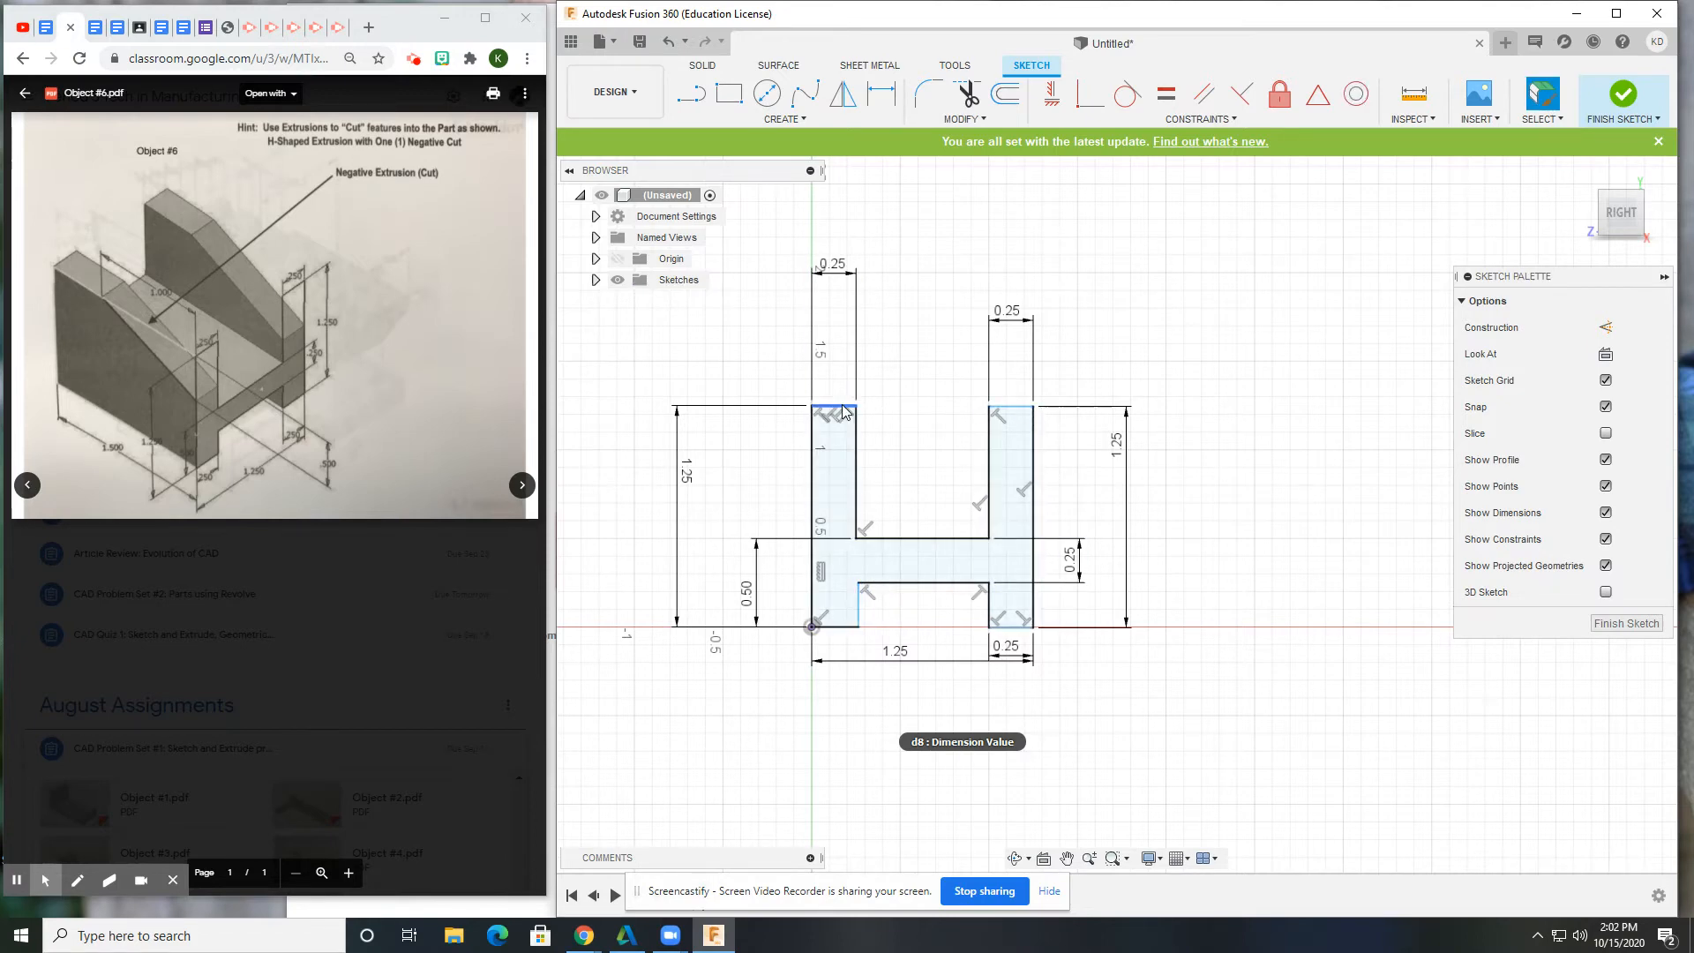
- Apply Collinear constraints between the two legs' top edges and between the left leg's inner edges above and below the crossbar
left_click(1205, 118)
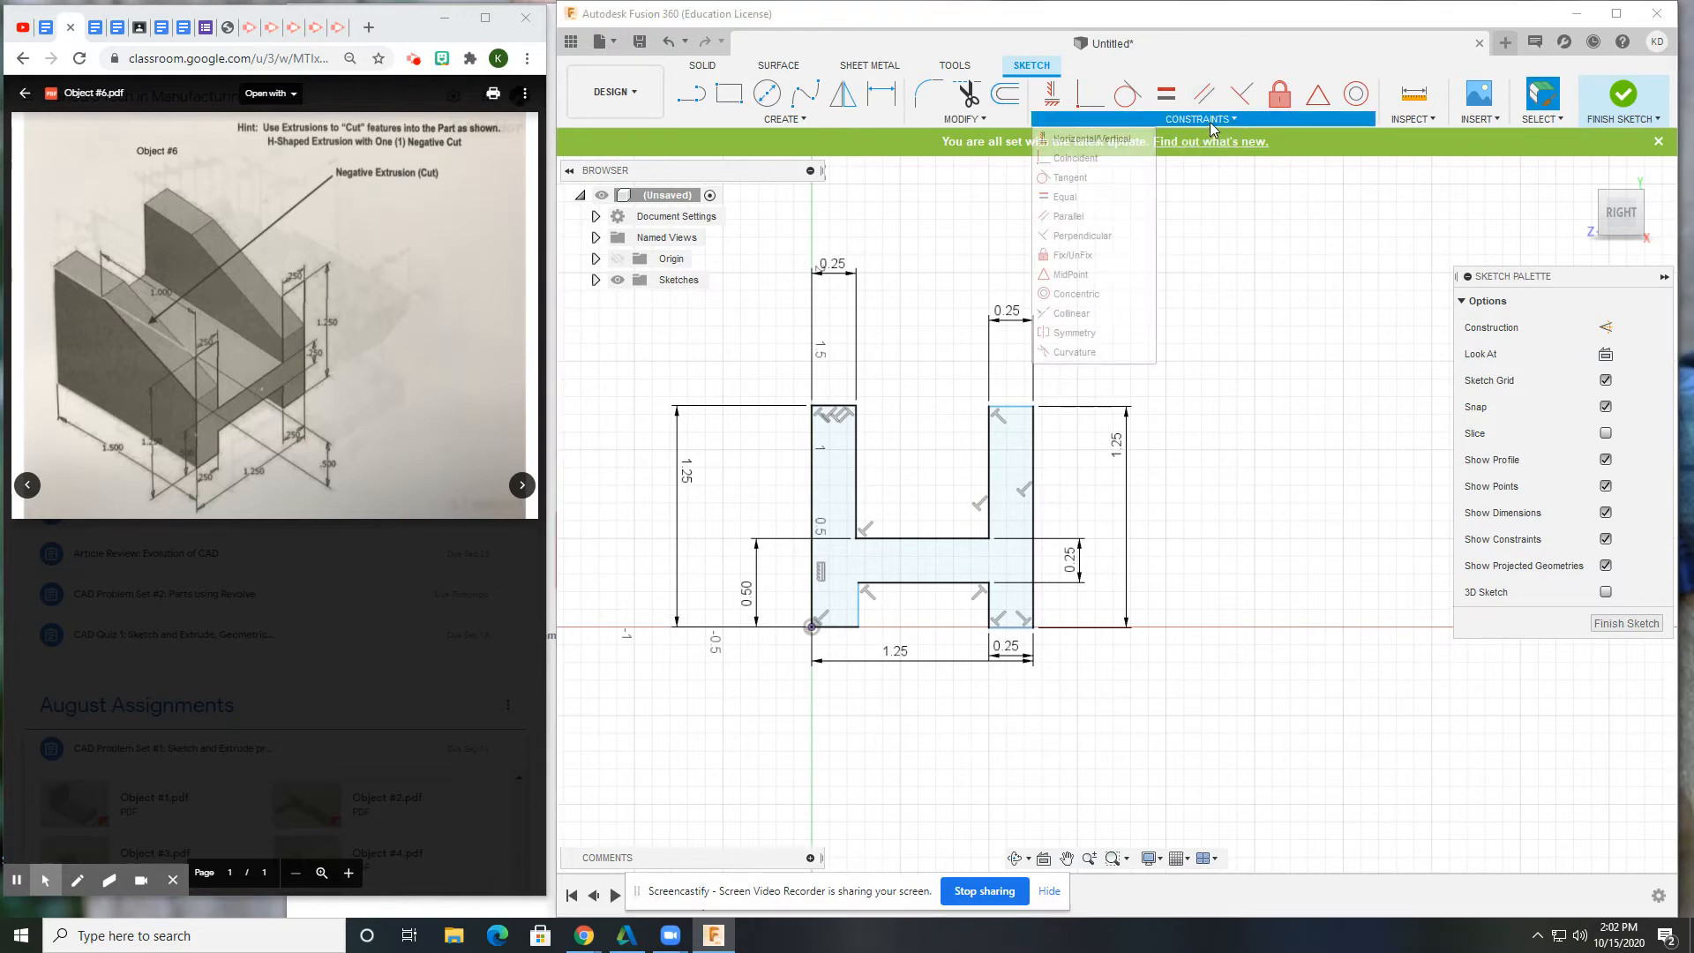
left_click(1098, 315)
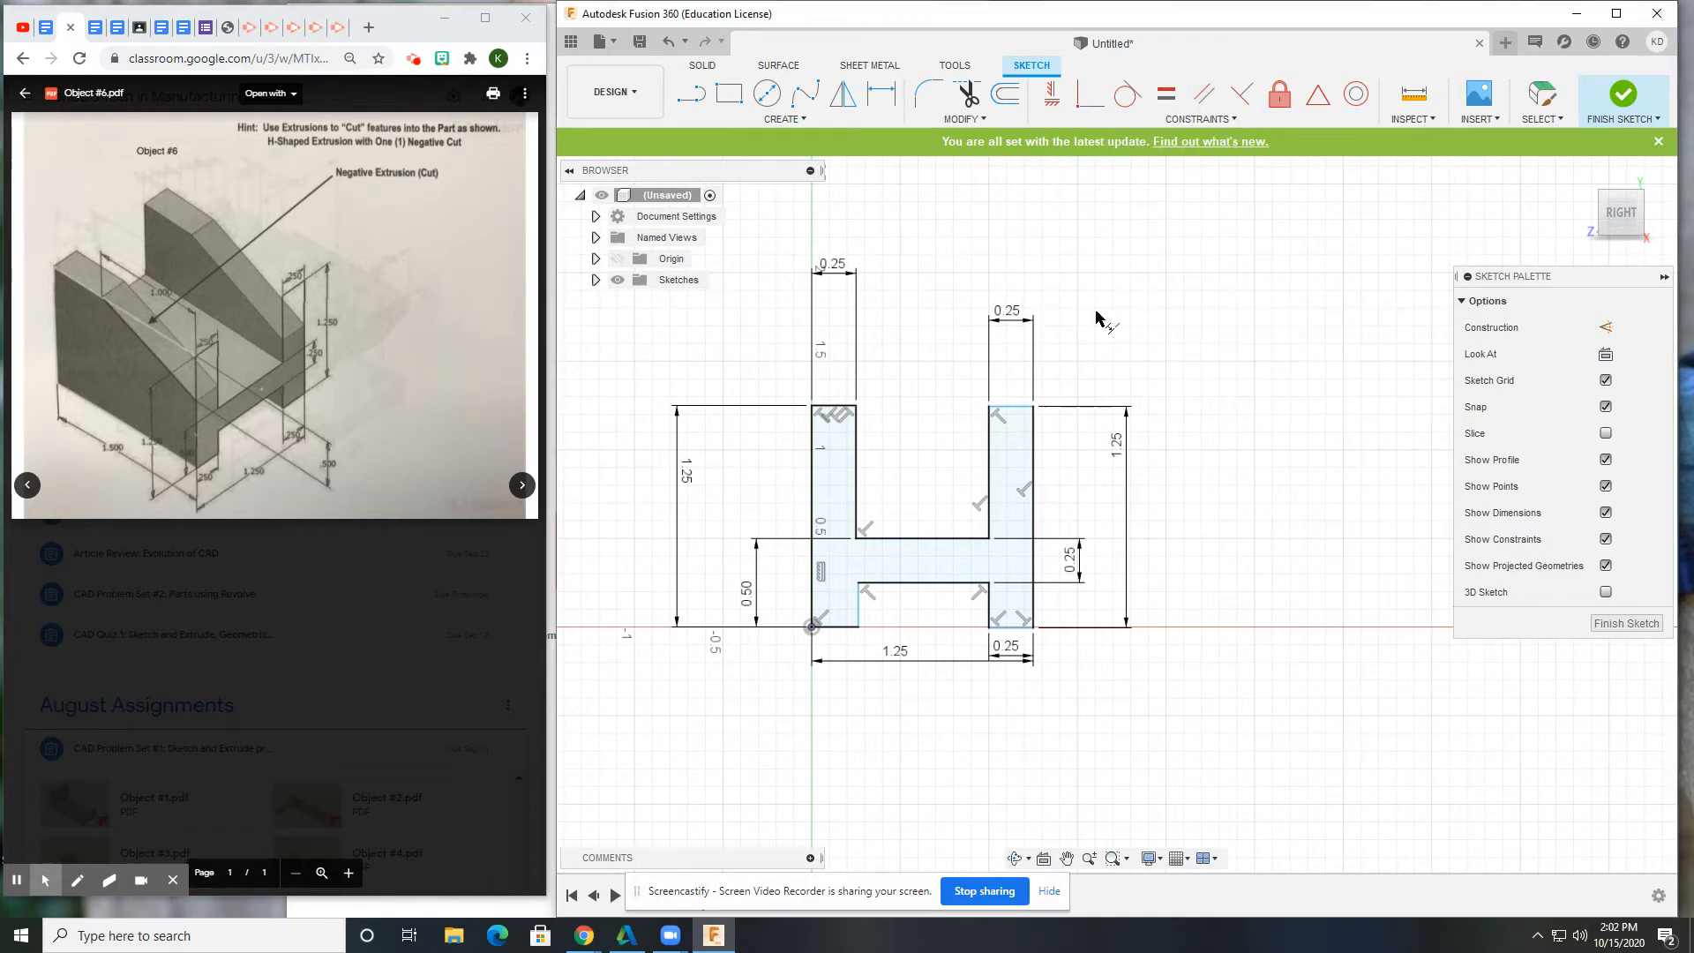
left_click(834, 408)
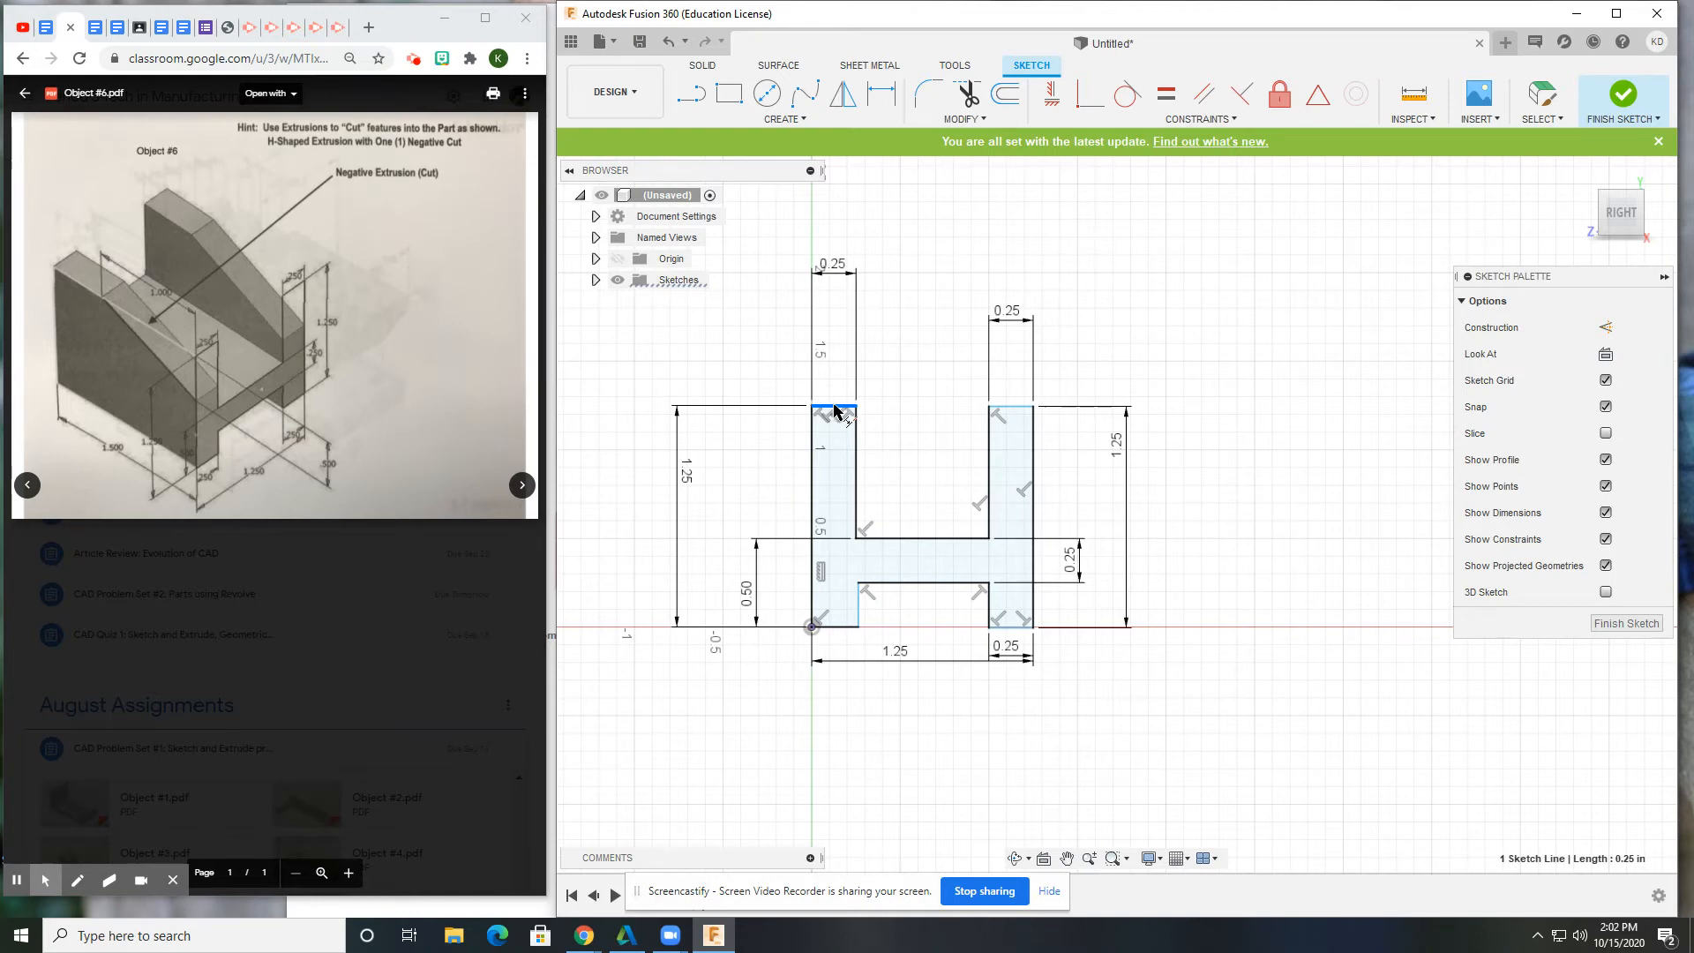
left_click(1015, 409)
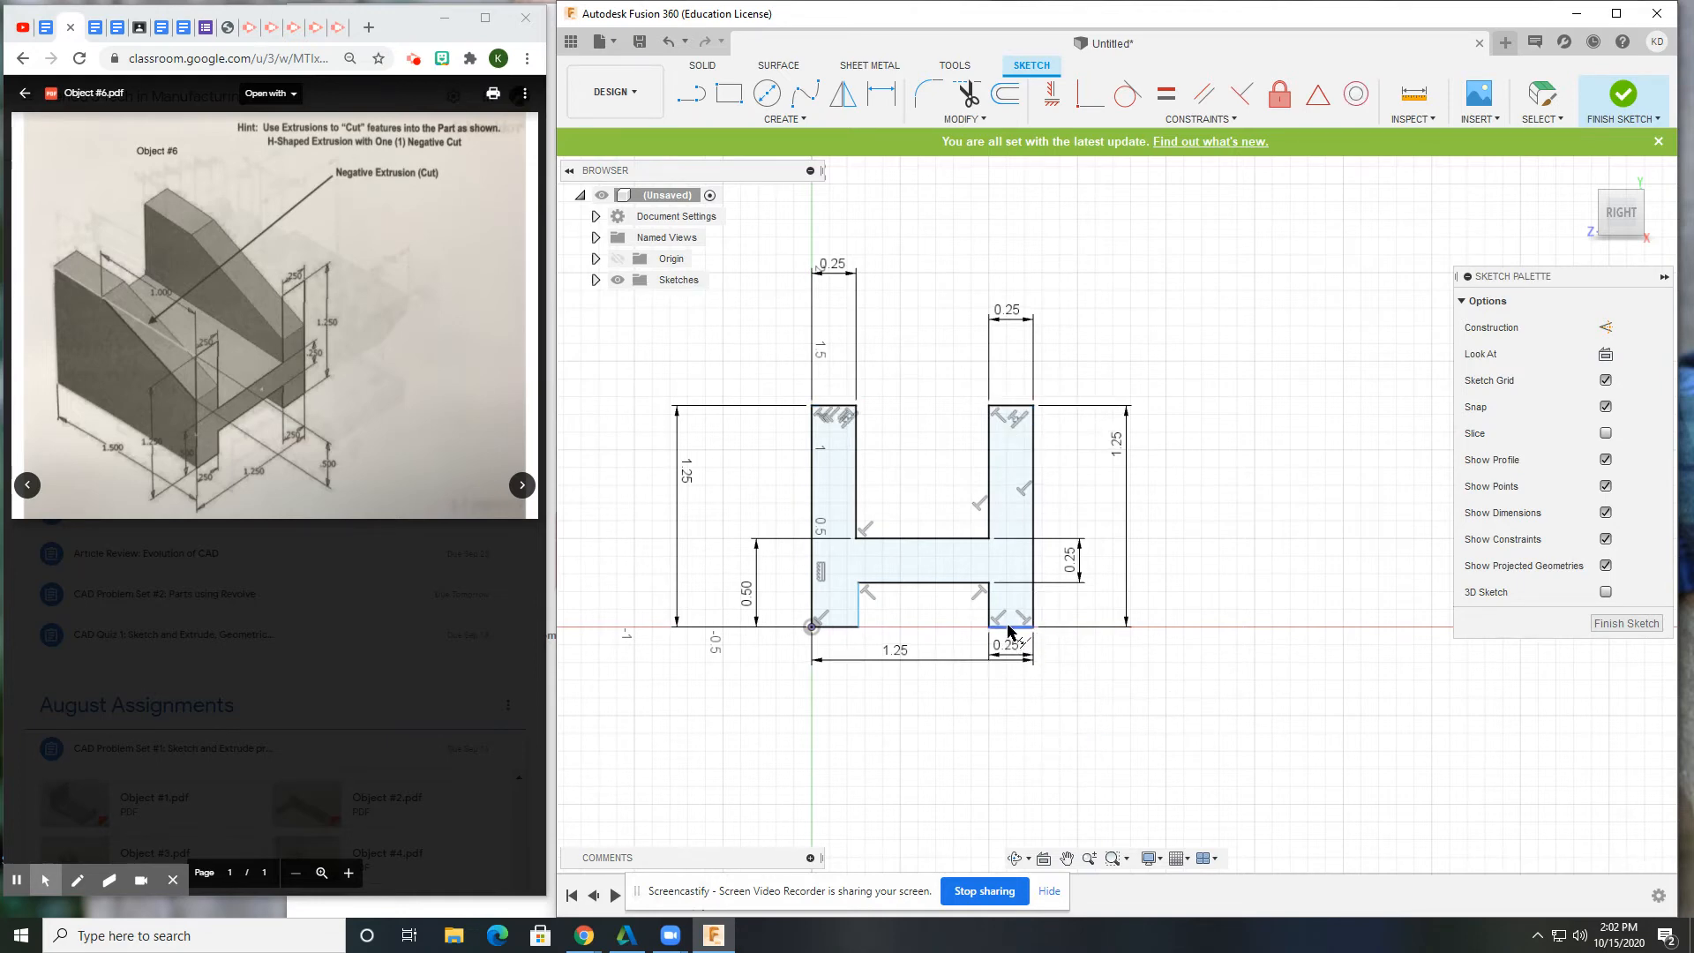
left_click(856, 499)
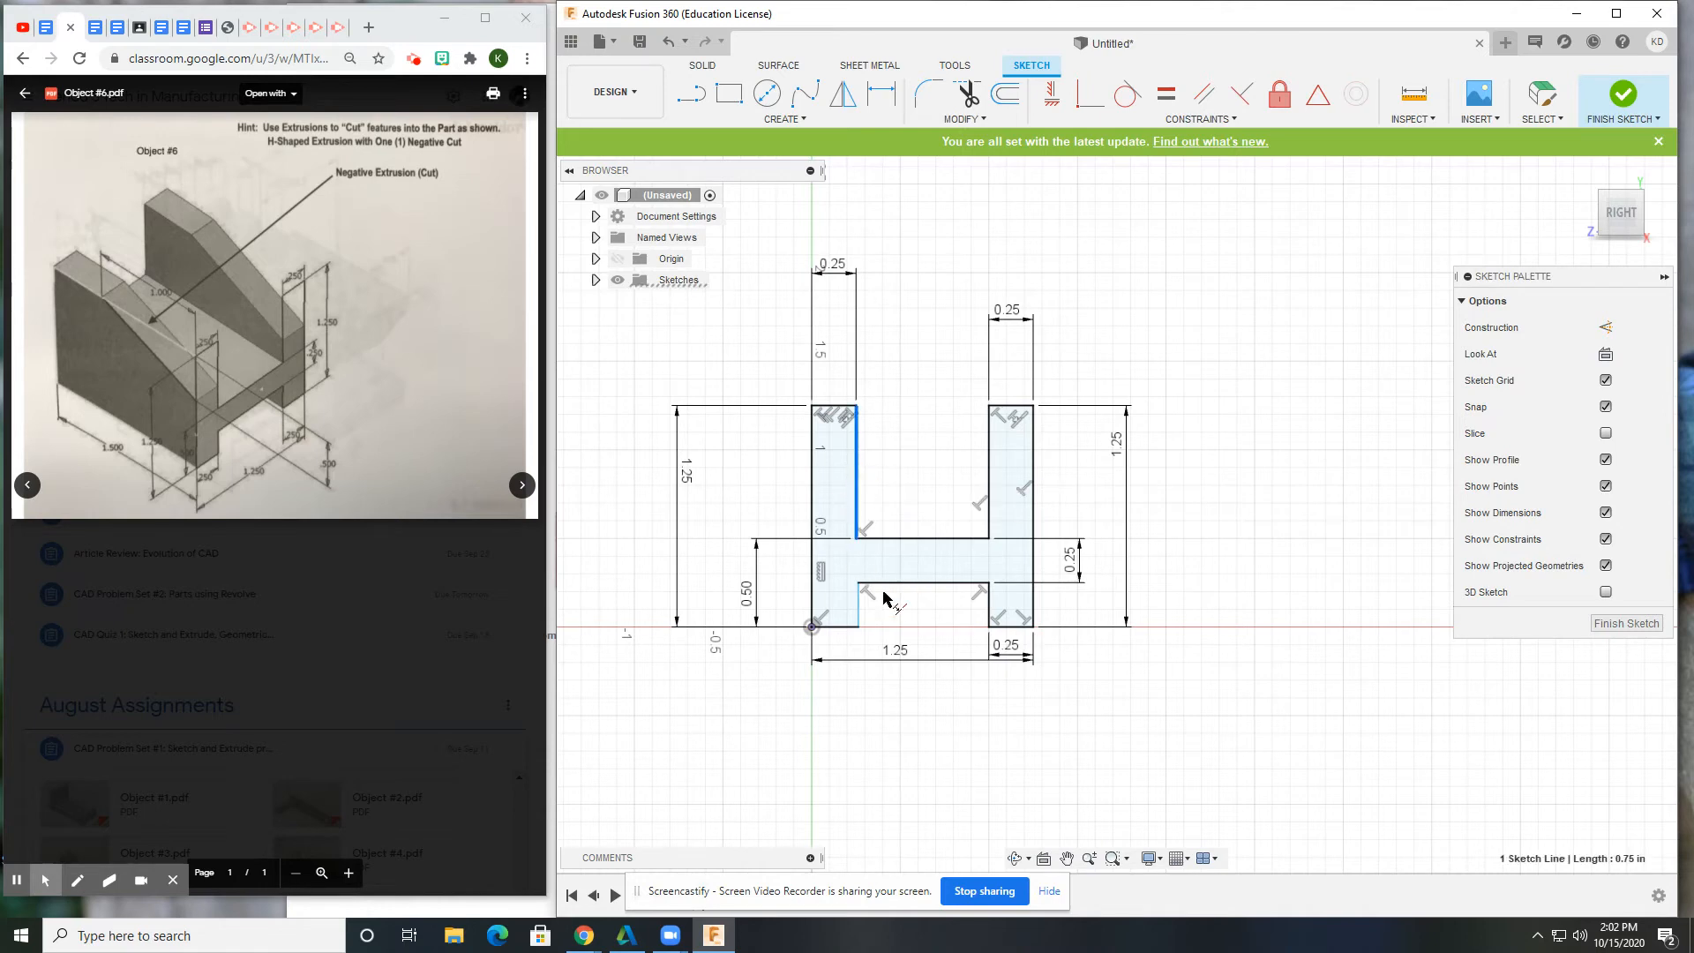
left_click(858, 609)
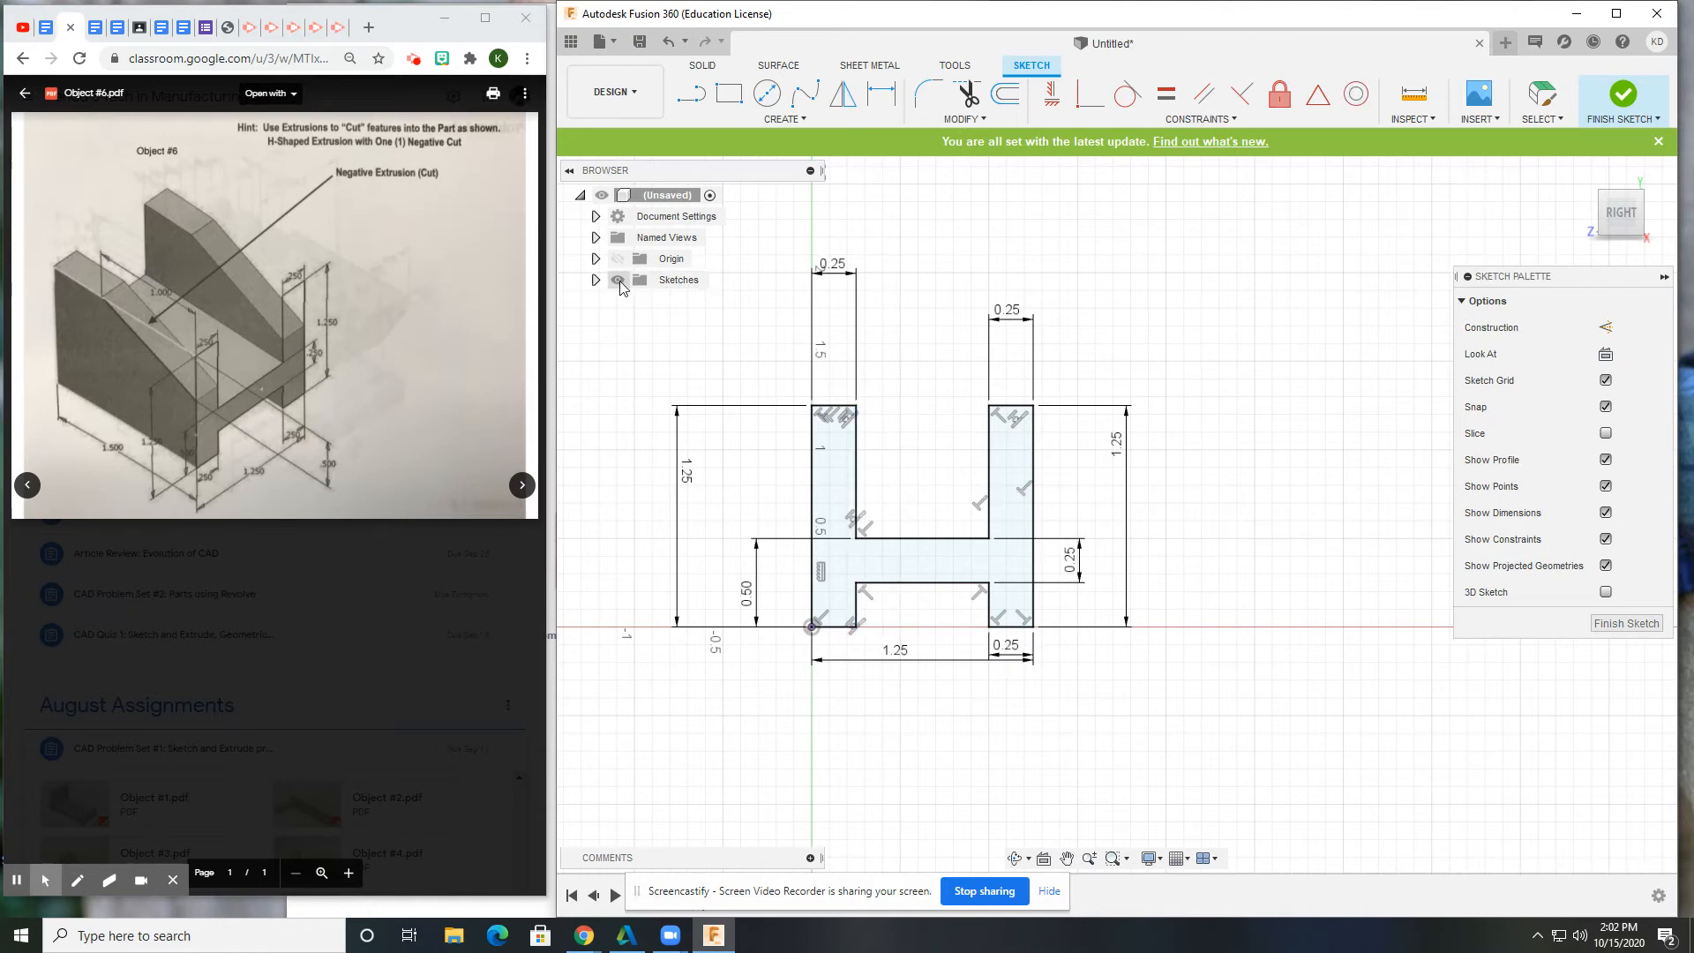
left_click(596, 280)
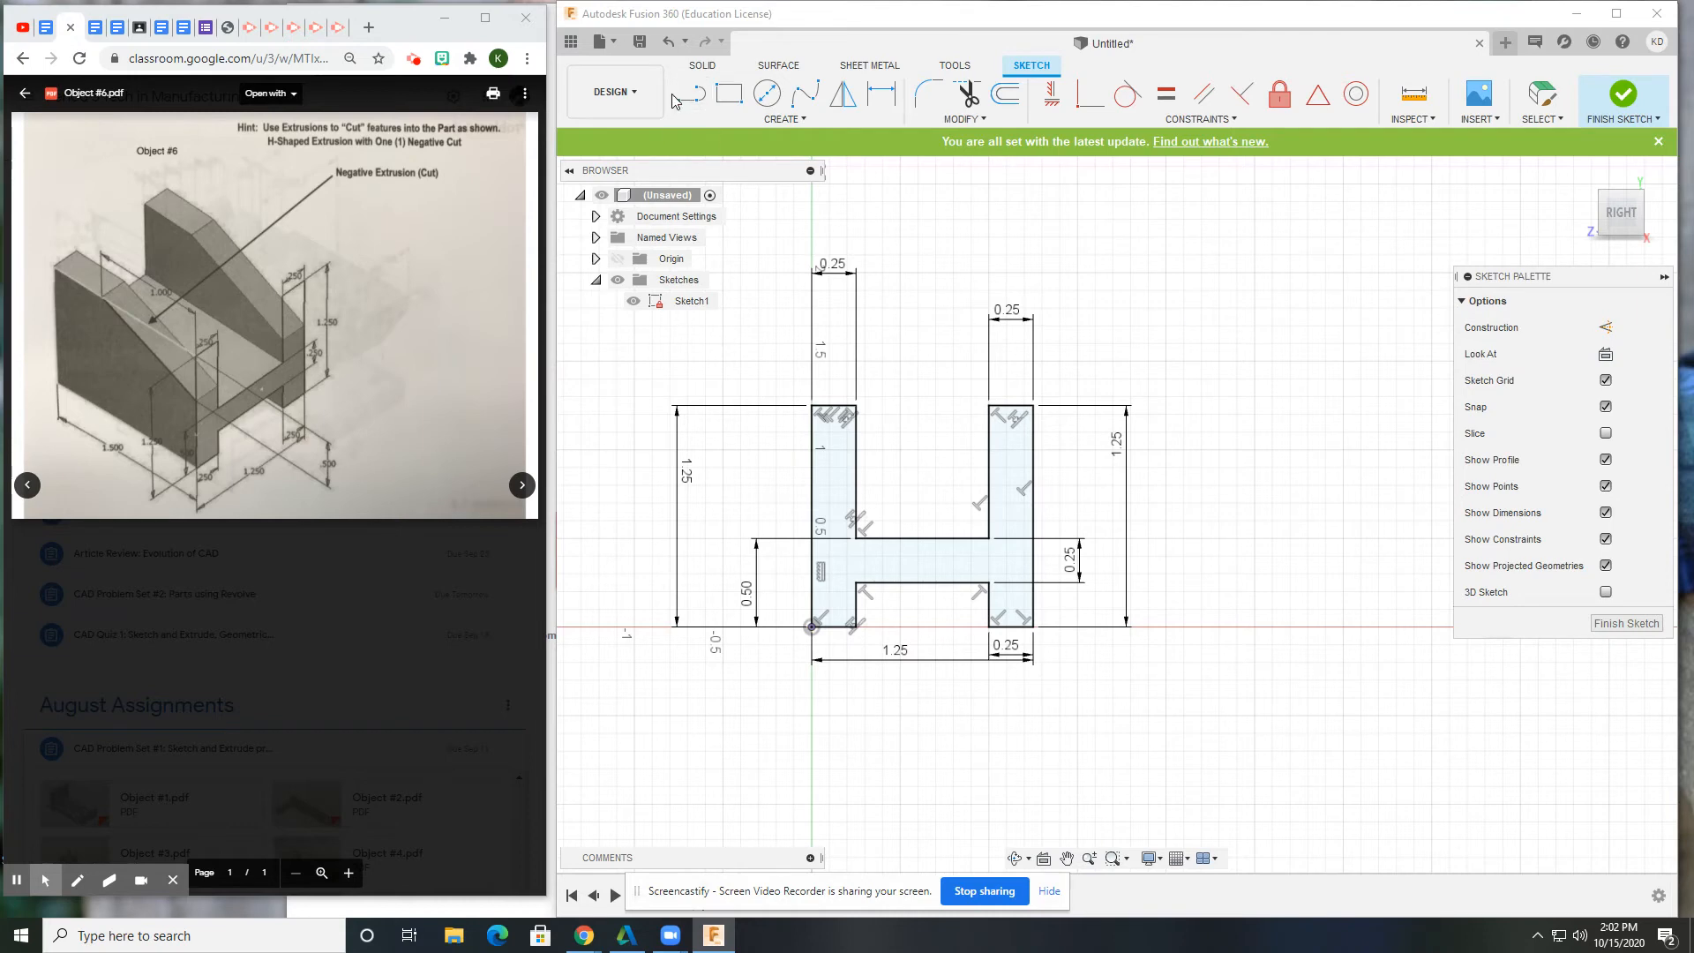
- Extrude the H profile by -1.5 in as a new body
left_click(703, 67)
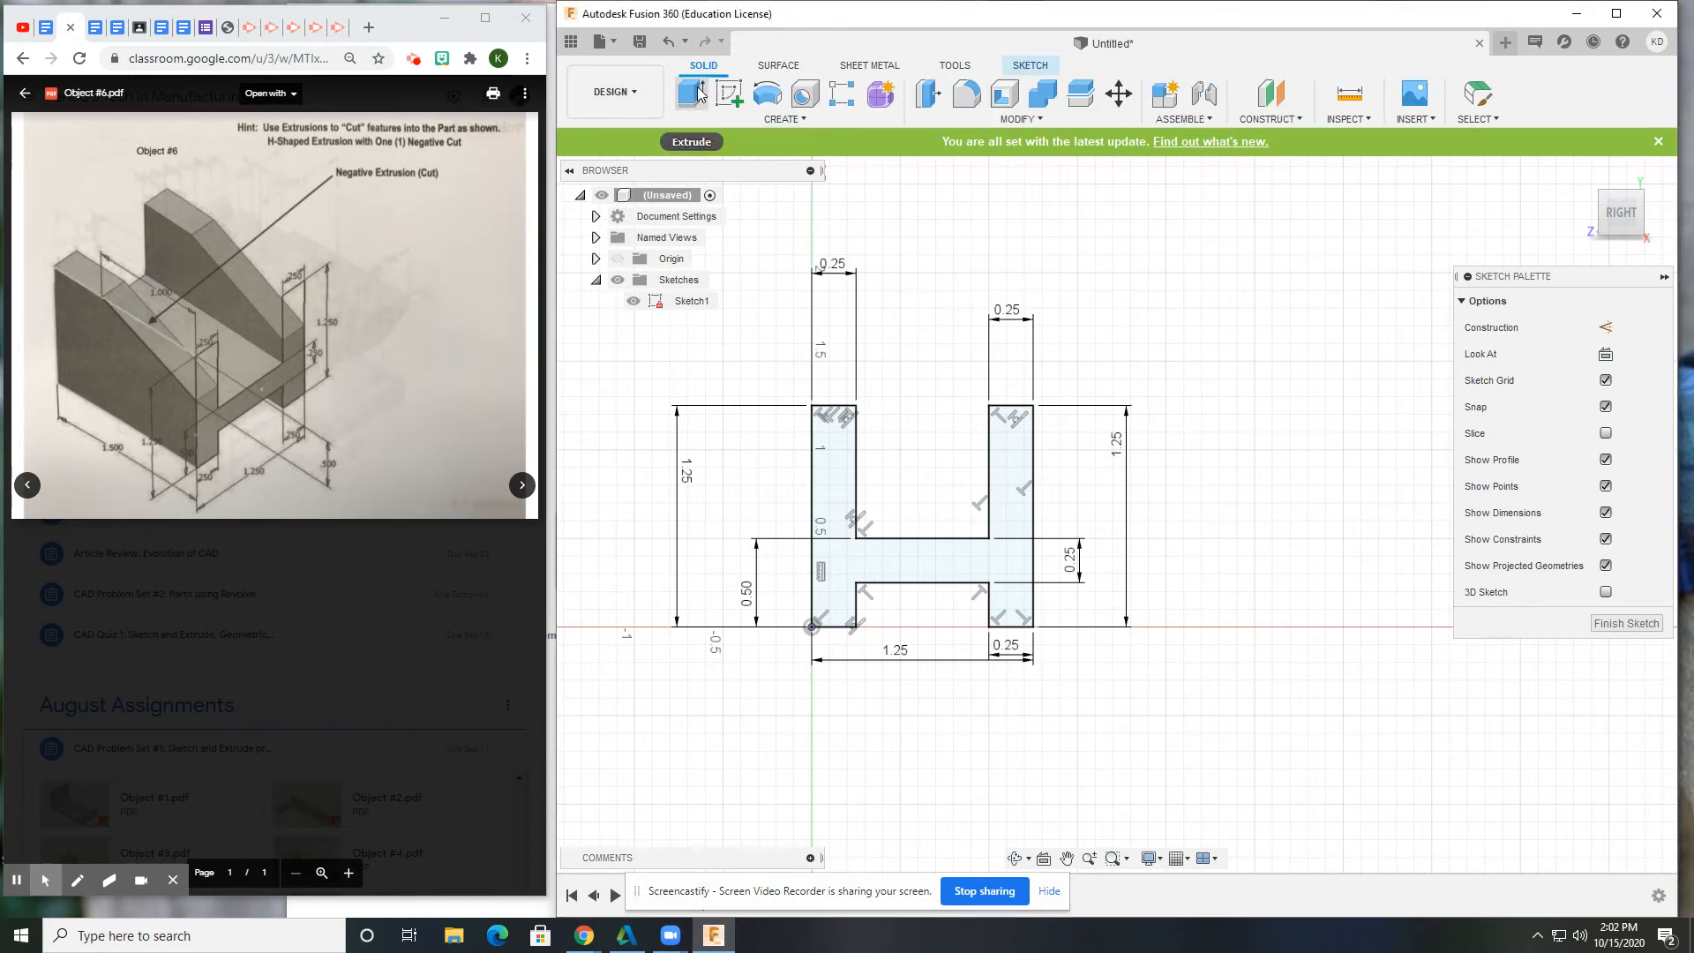
left_click(691, 94)
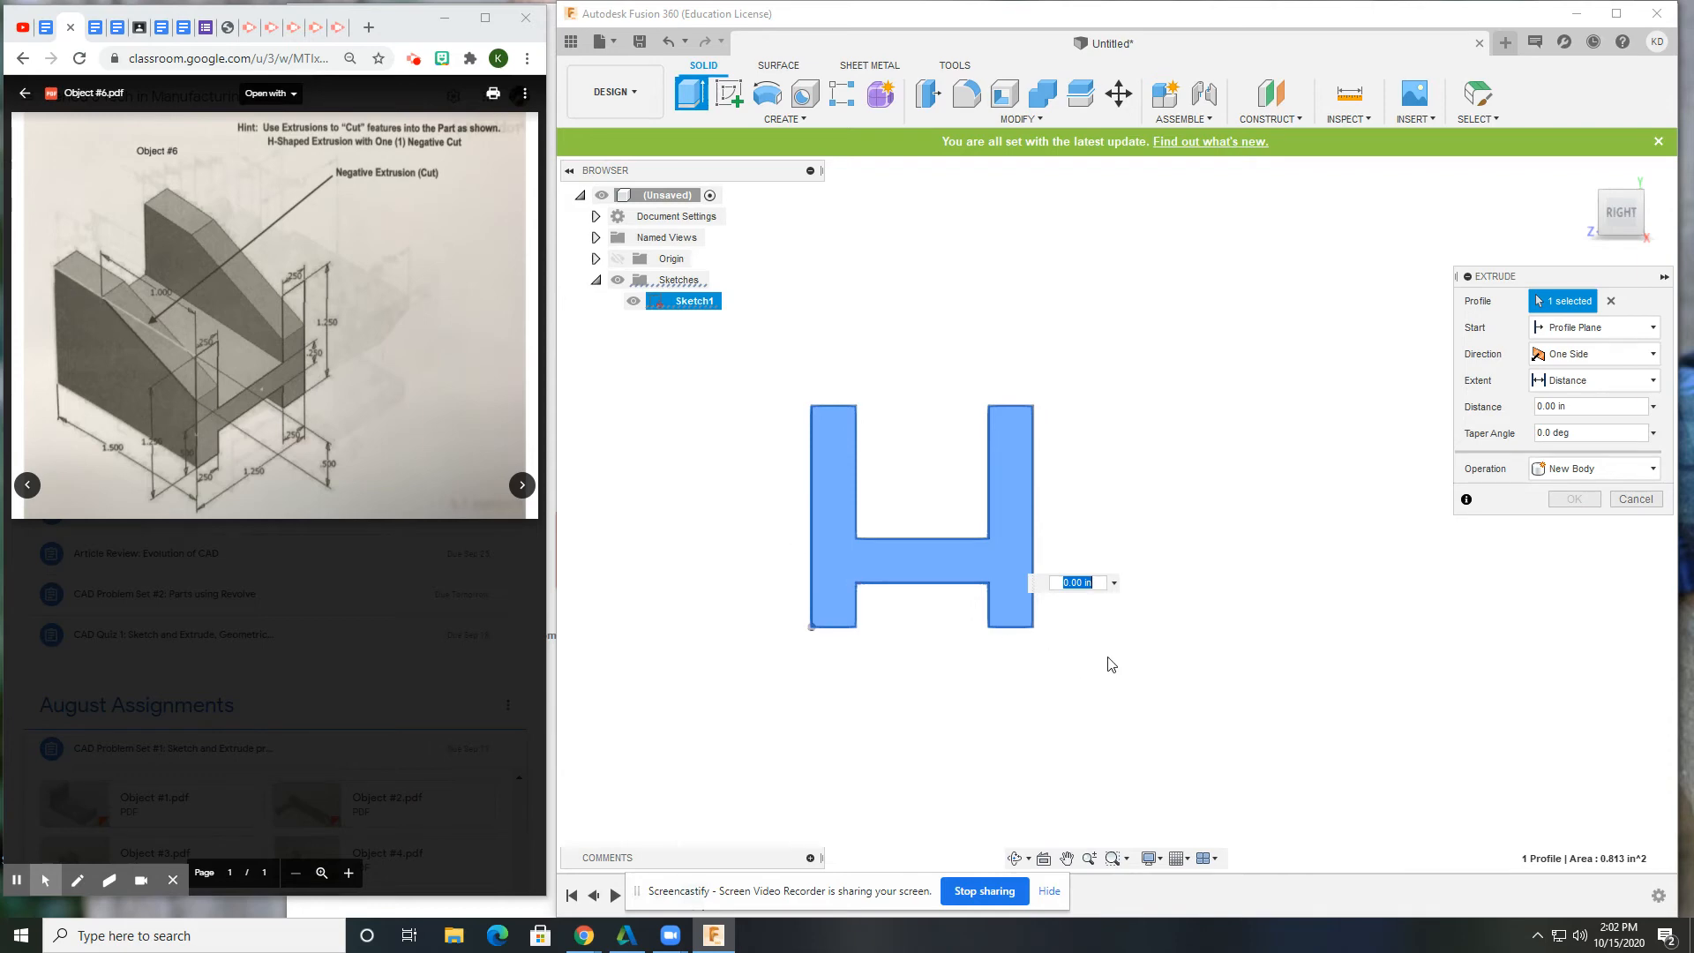
left_click(97, 448)
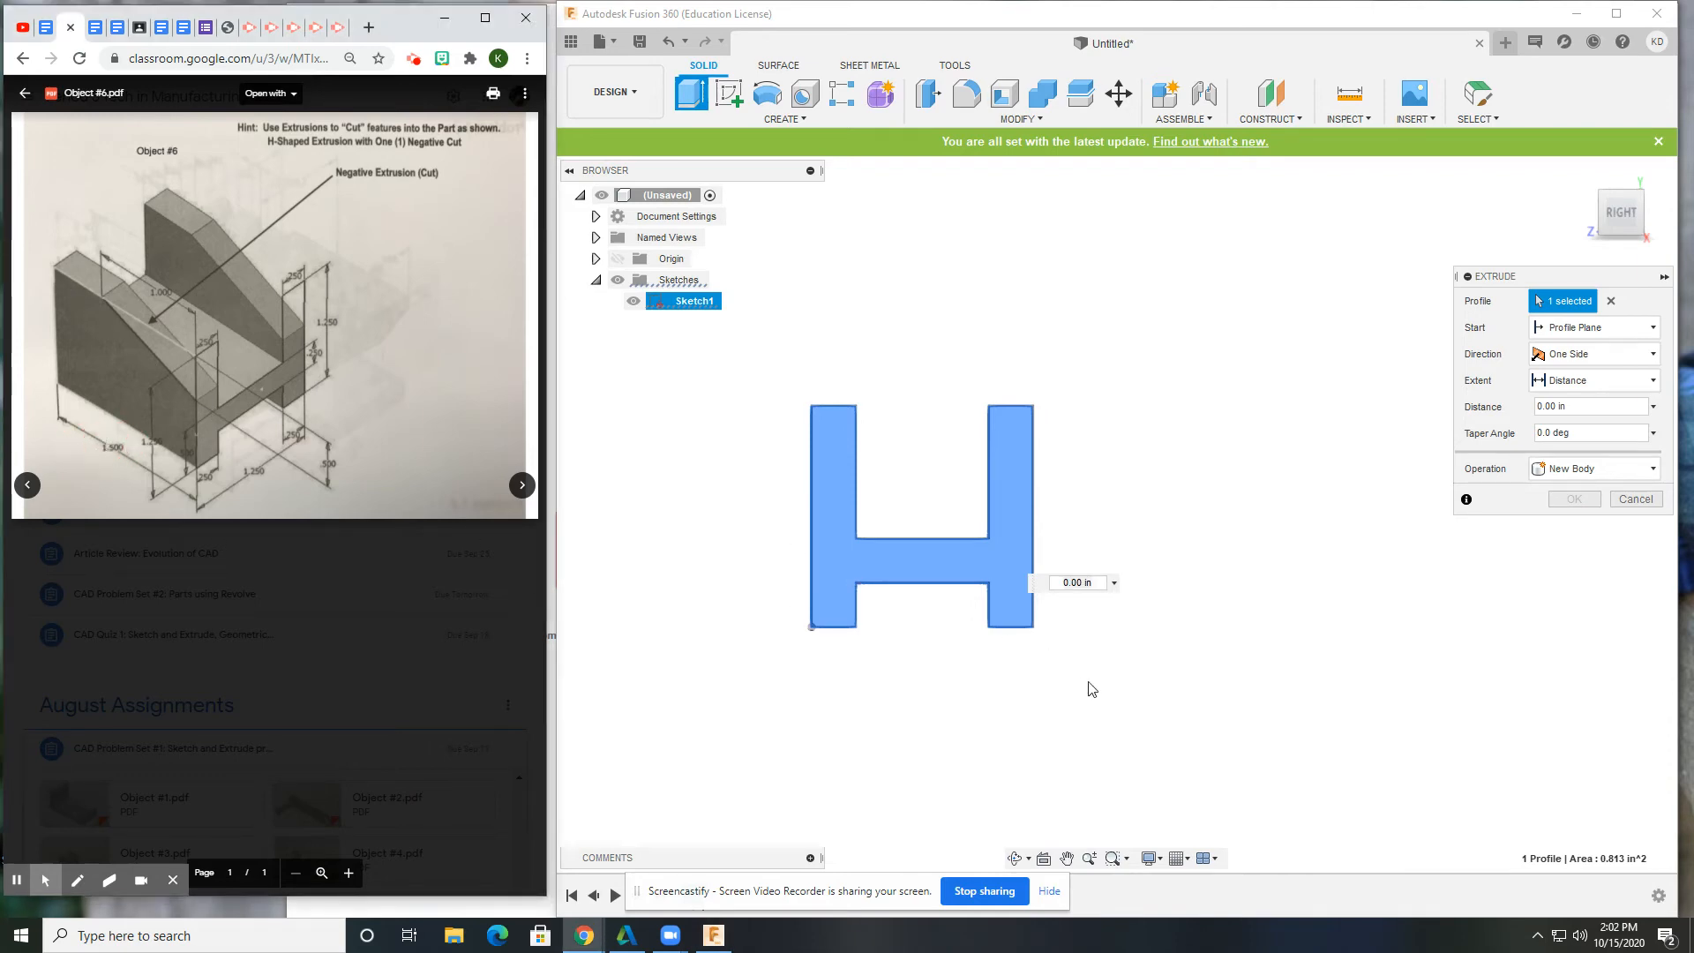
left_click(1082, 581)
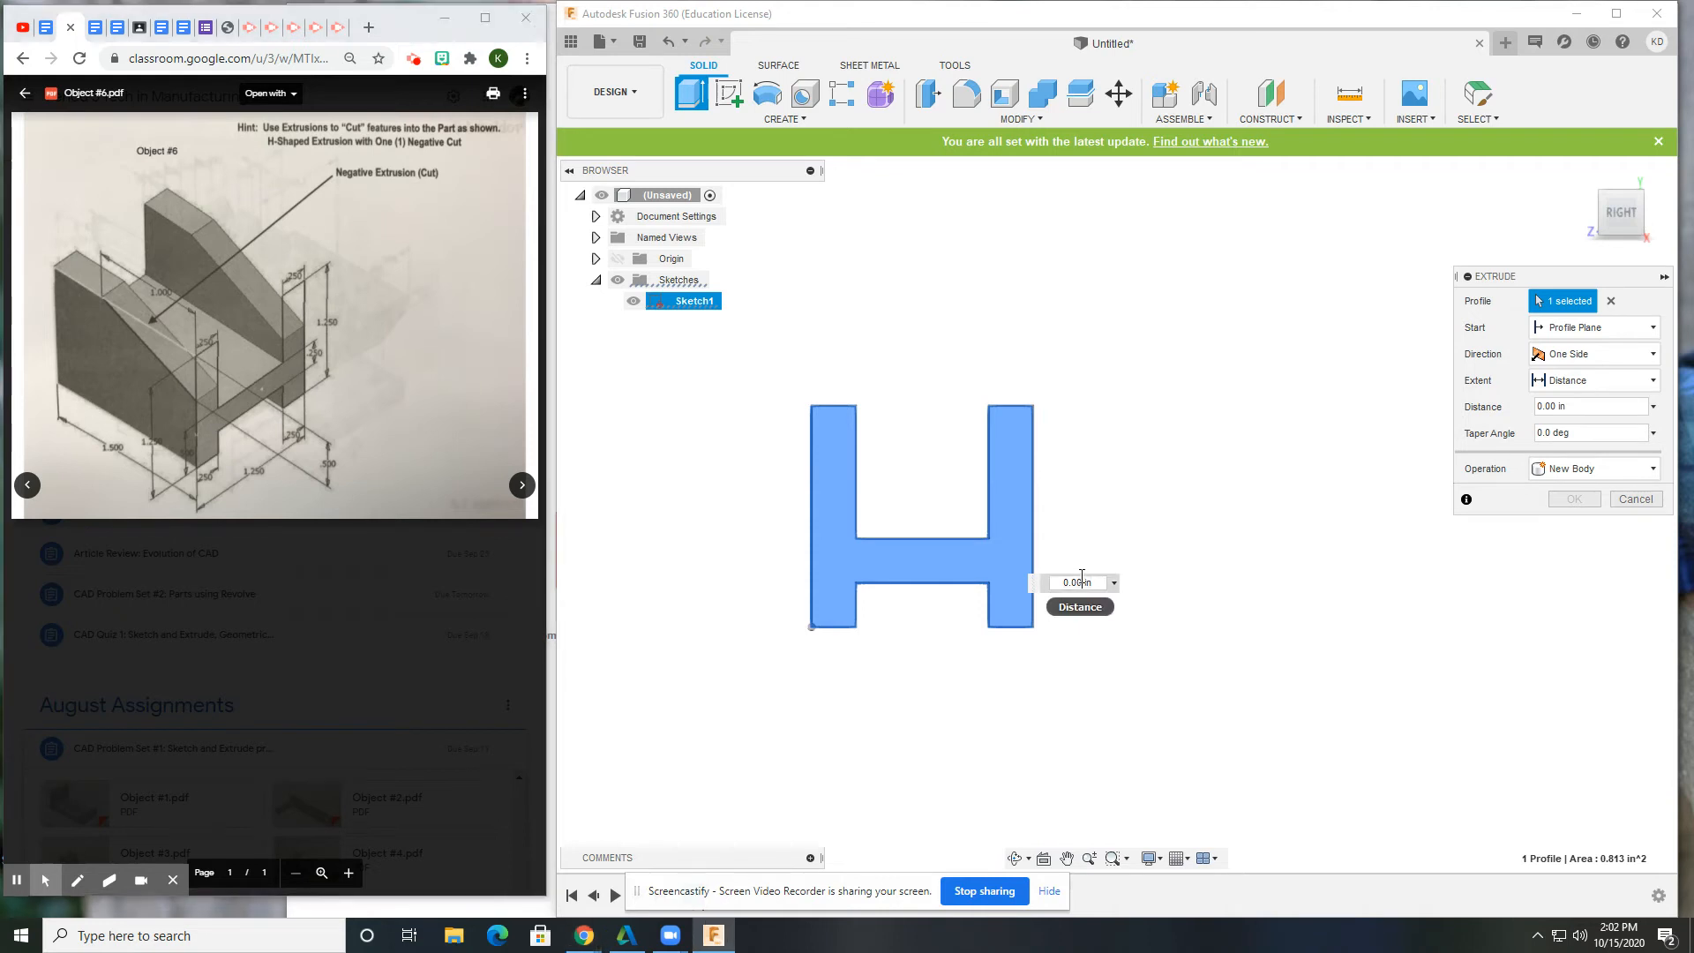
left_click_drag(1091, 581, 833, 580)
type("1.5")
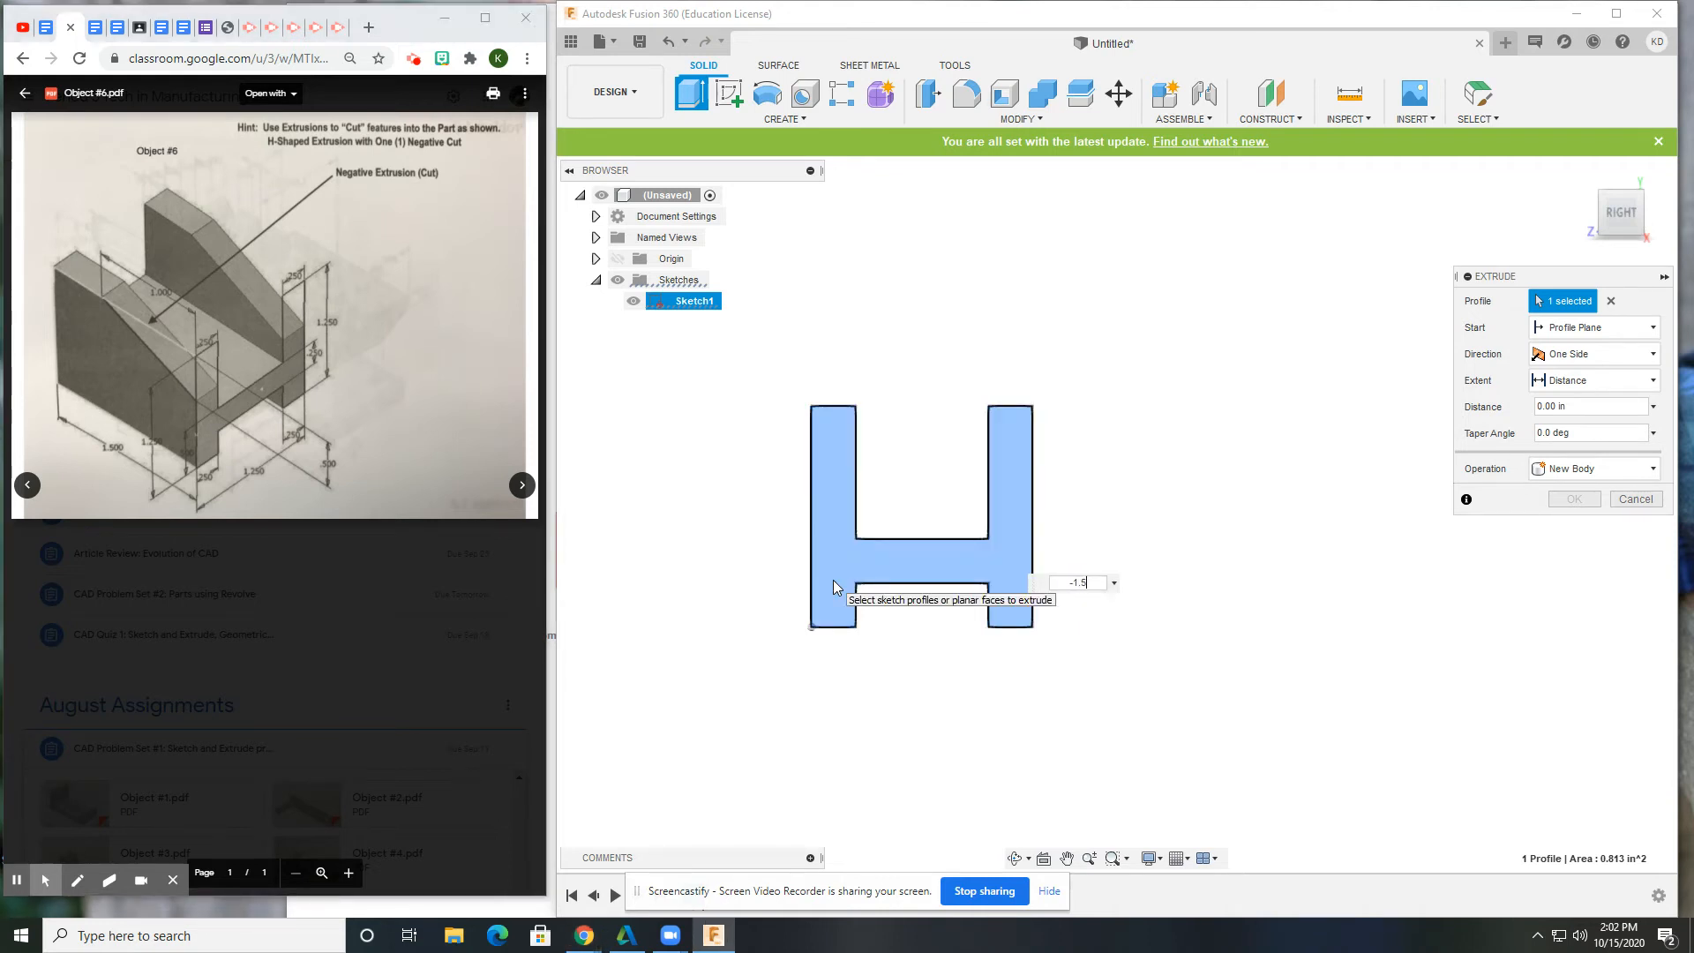
key("Return")
middle_click_drag(974, 555, 1057, 578, "shift")
left_click(1581, 173)
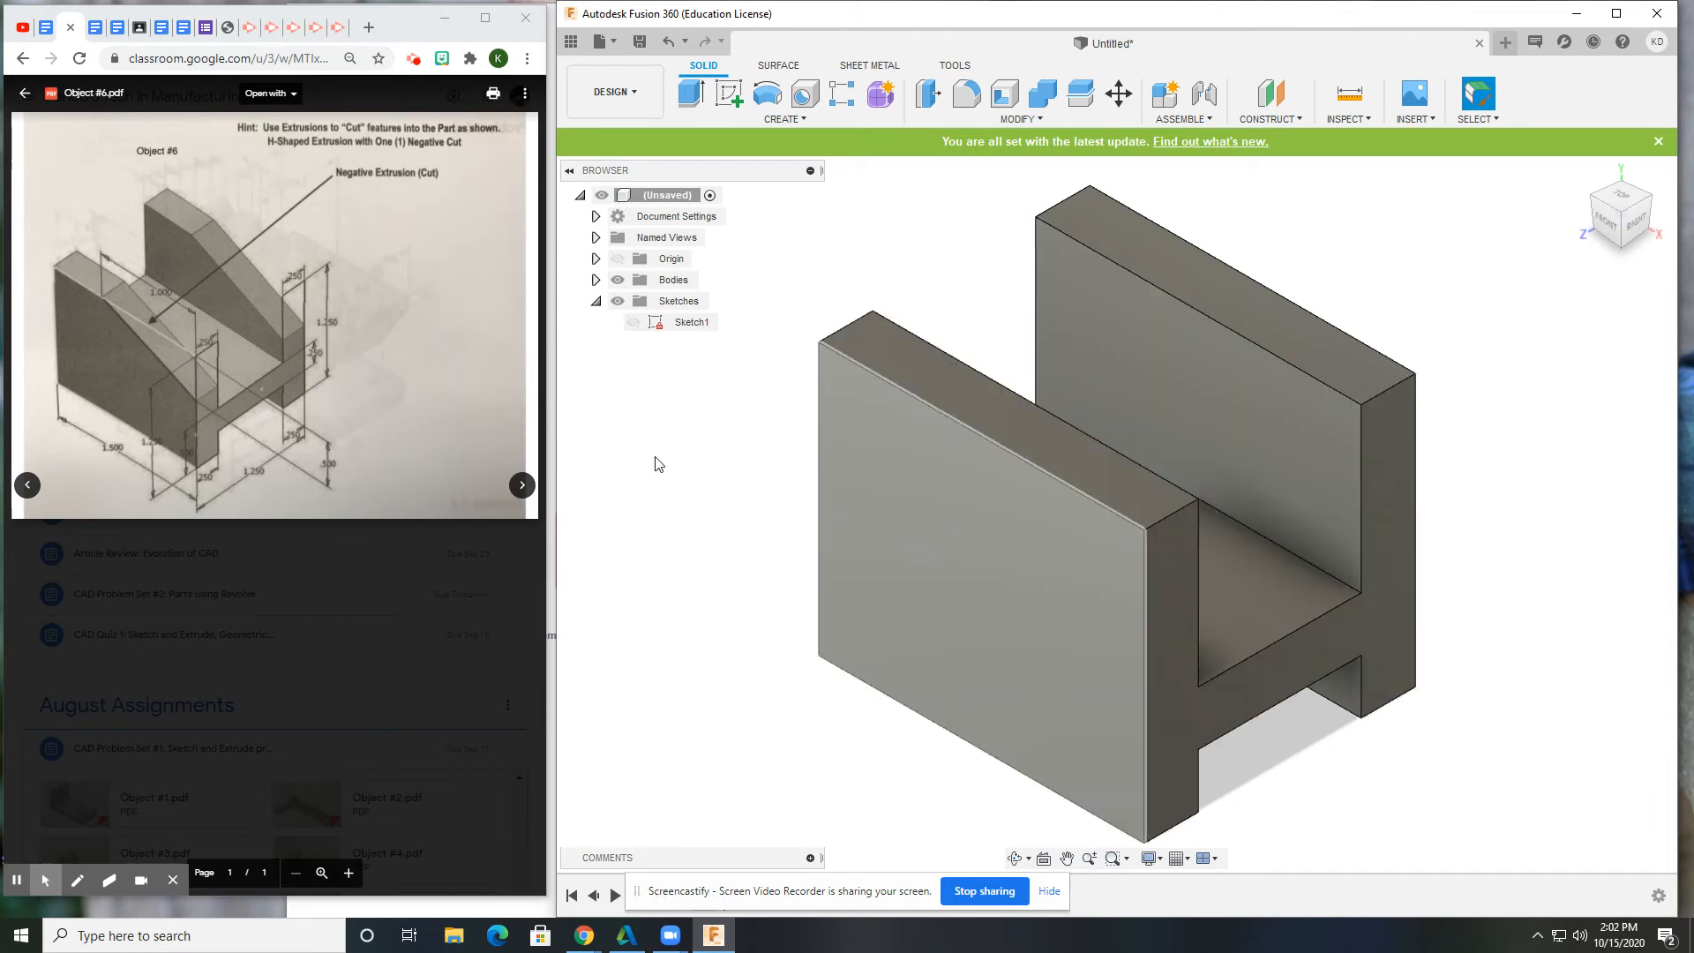
- Sketch a right triangle about 0.37 in tall above the front leg's outer side face, on that face's plane, with its horizontal edge uppermost
left_click(184, 309)
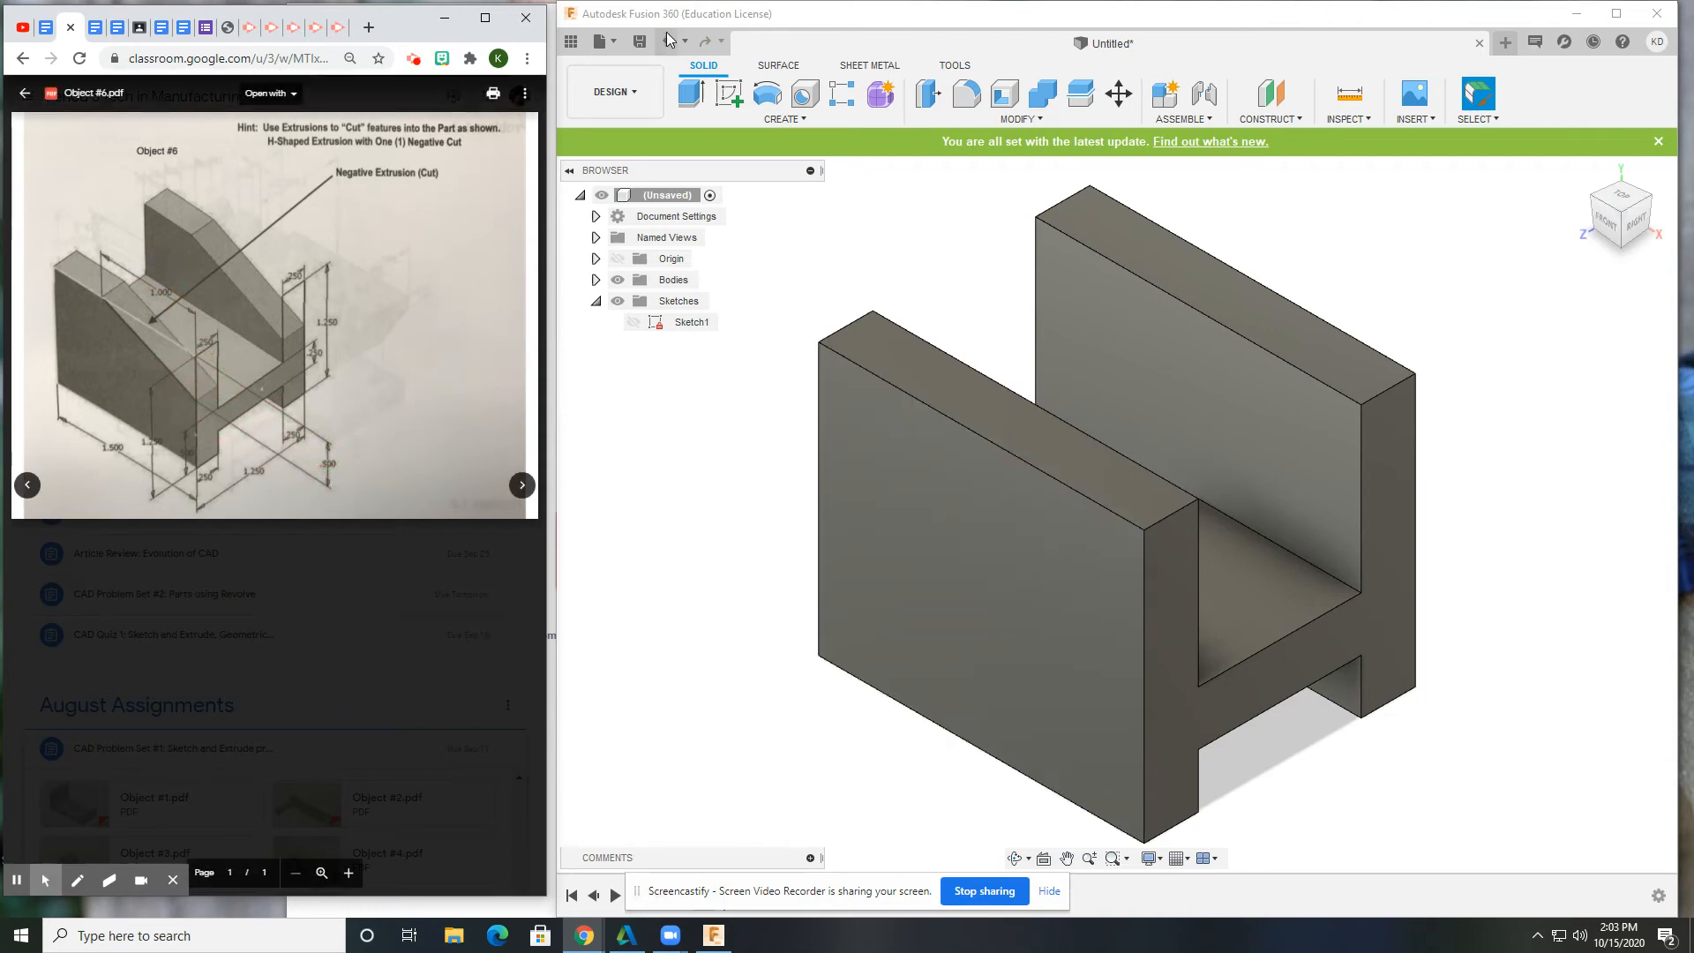
left_click(746, 101)
left_click(1055, 596)
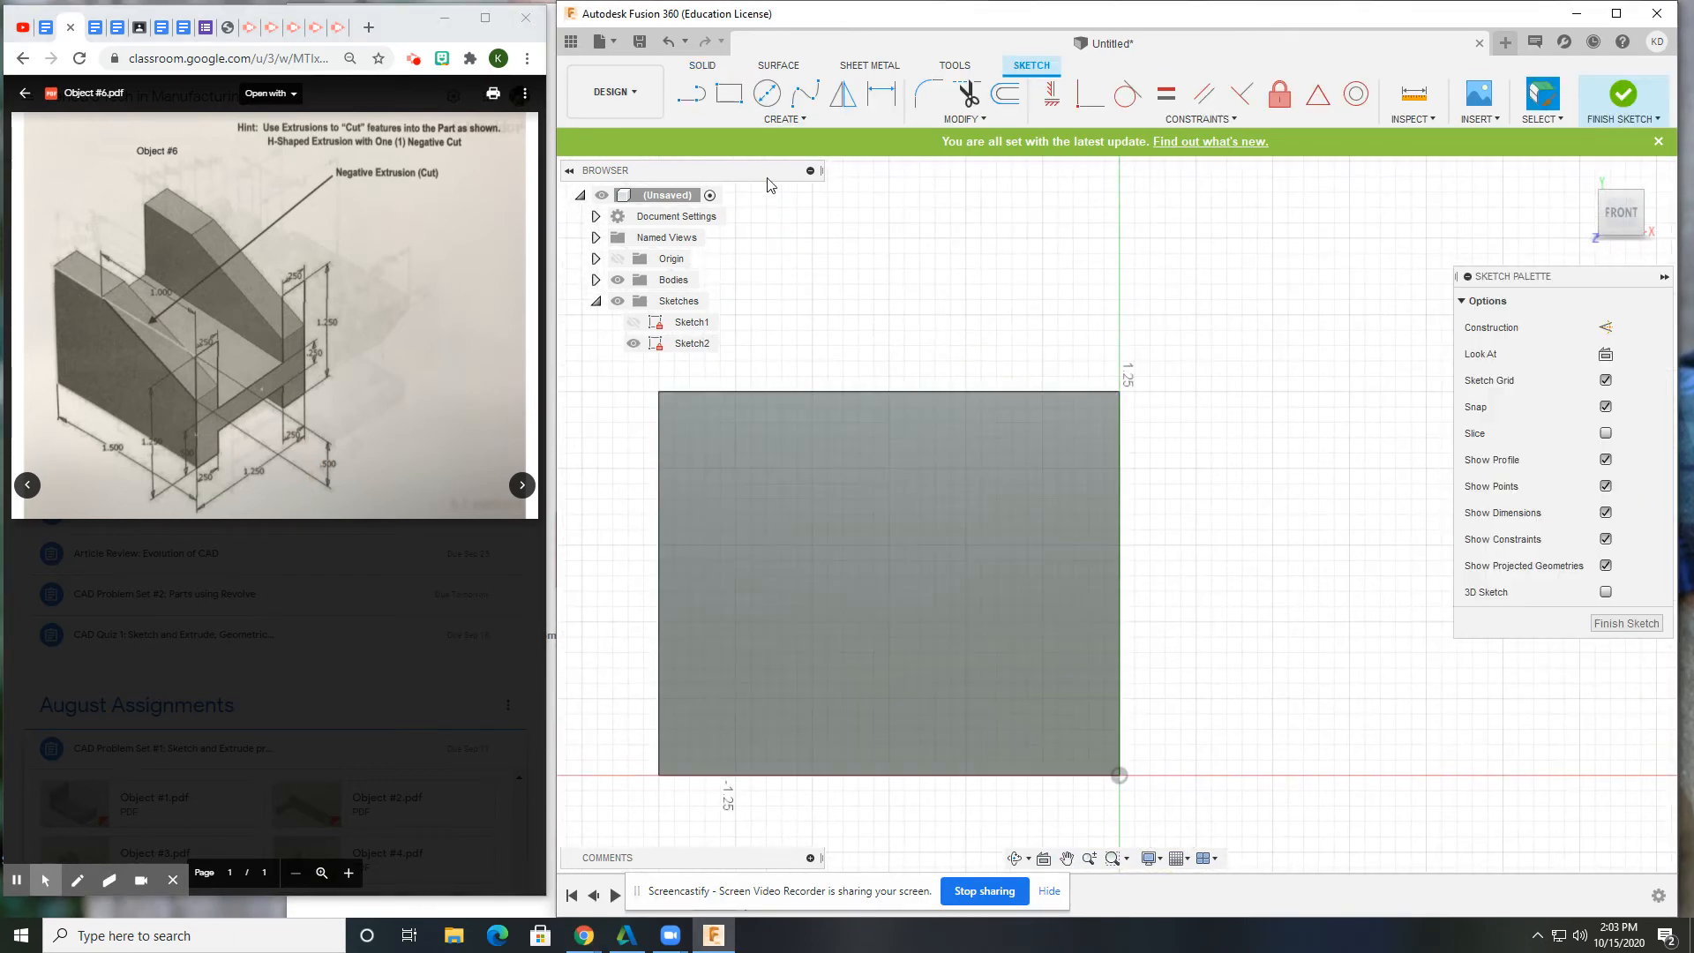
left_click(683, 100)
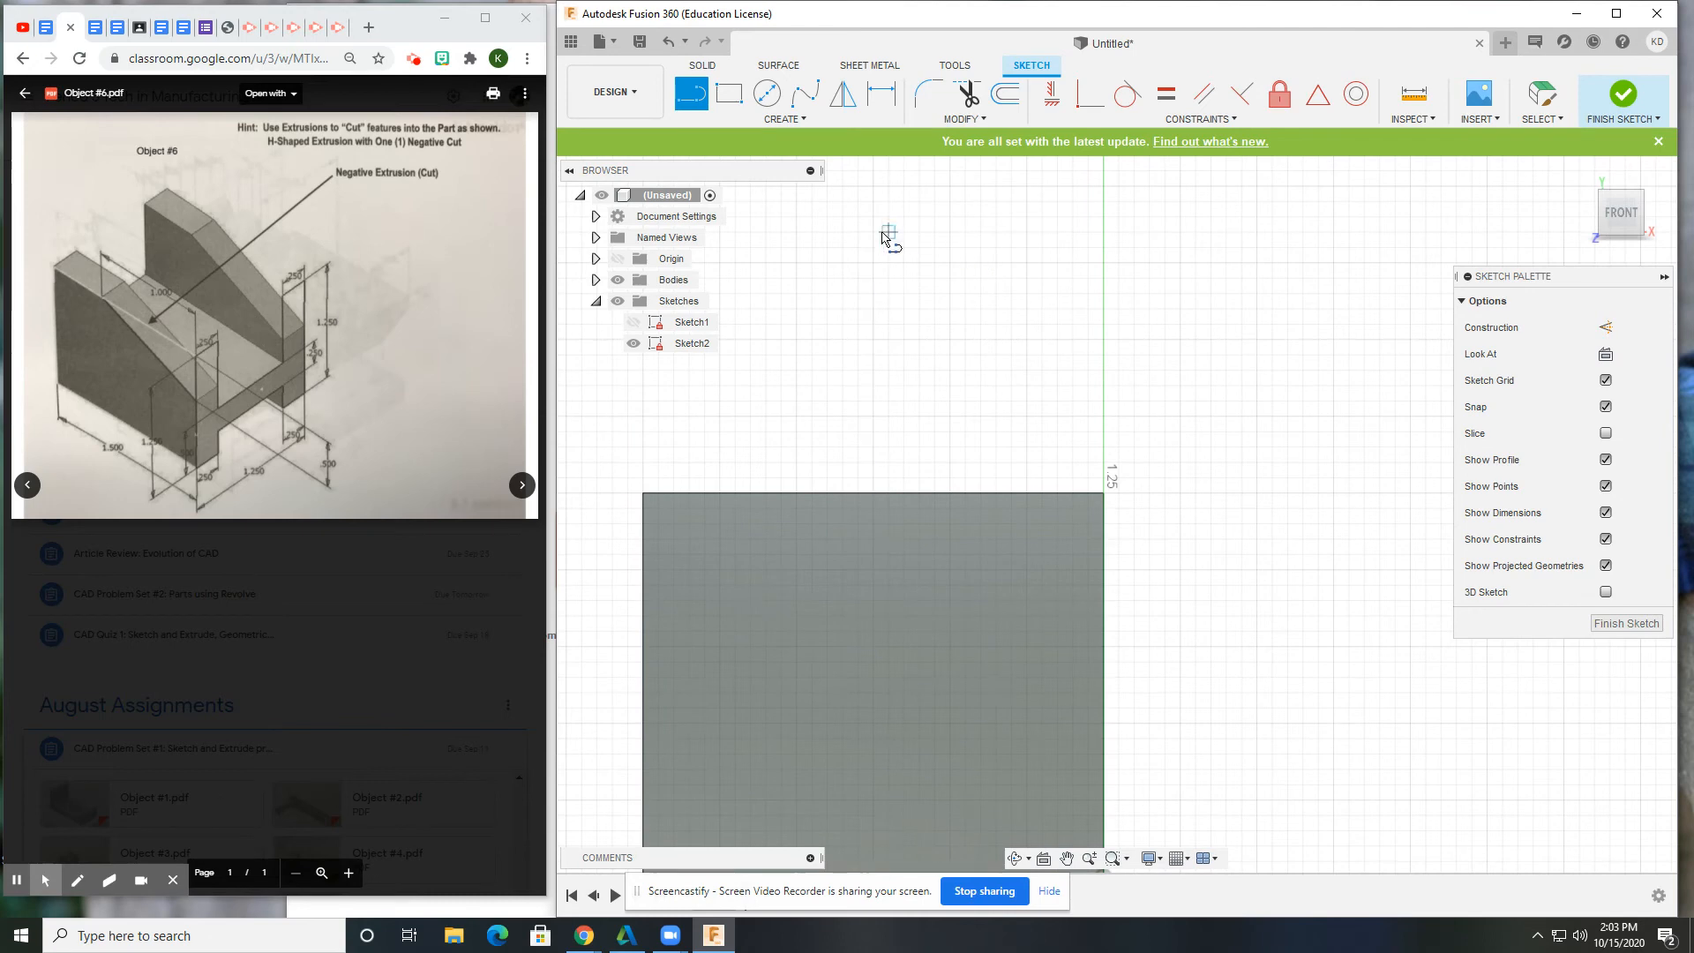
left_click(940, 240)
left_click(1103, 240)
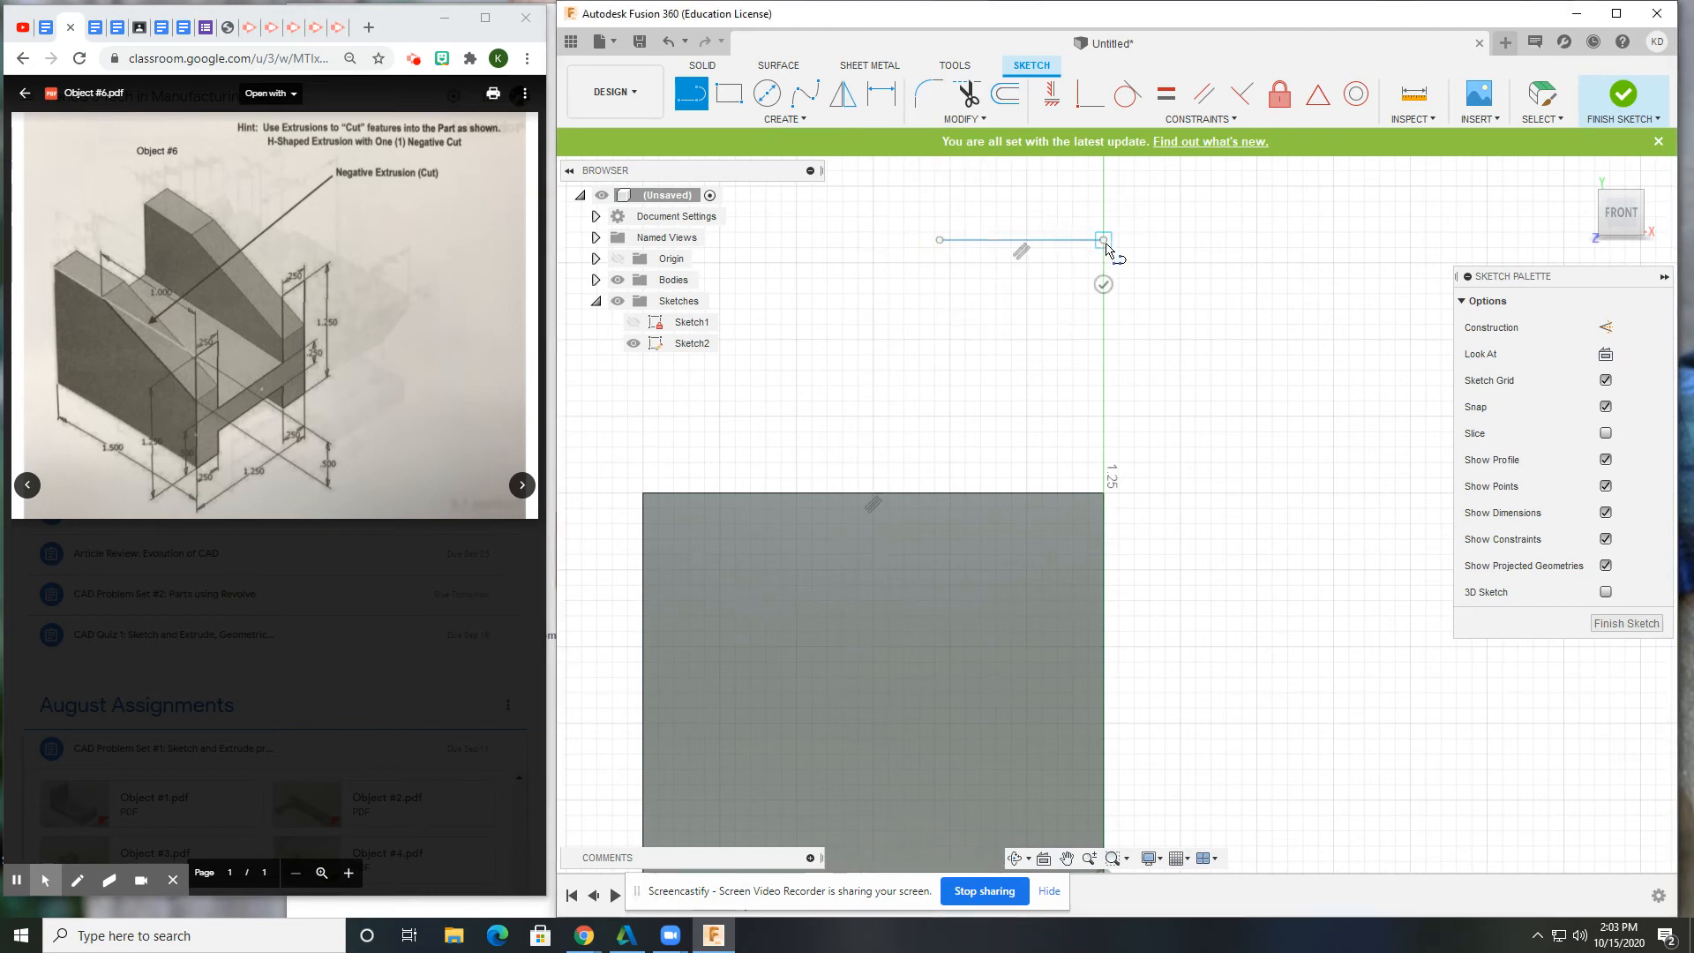
left_click(1104, 354)
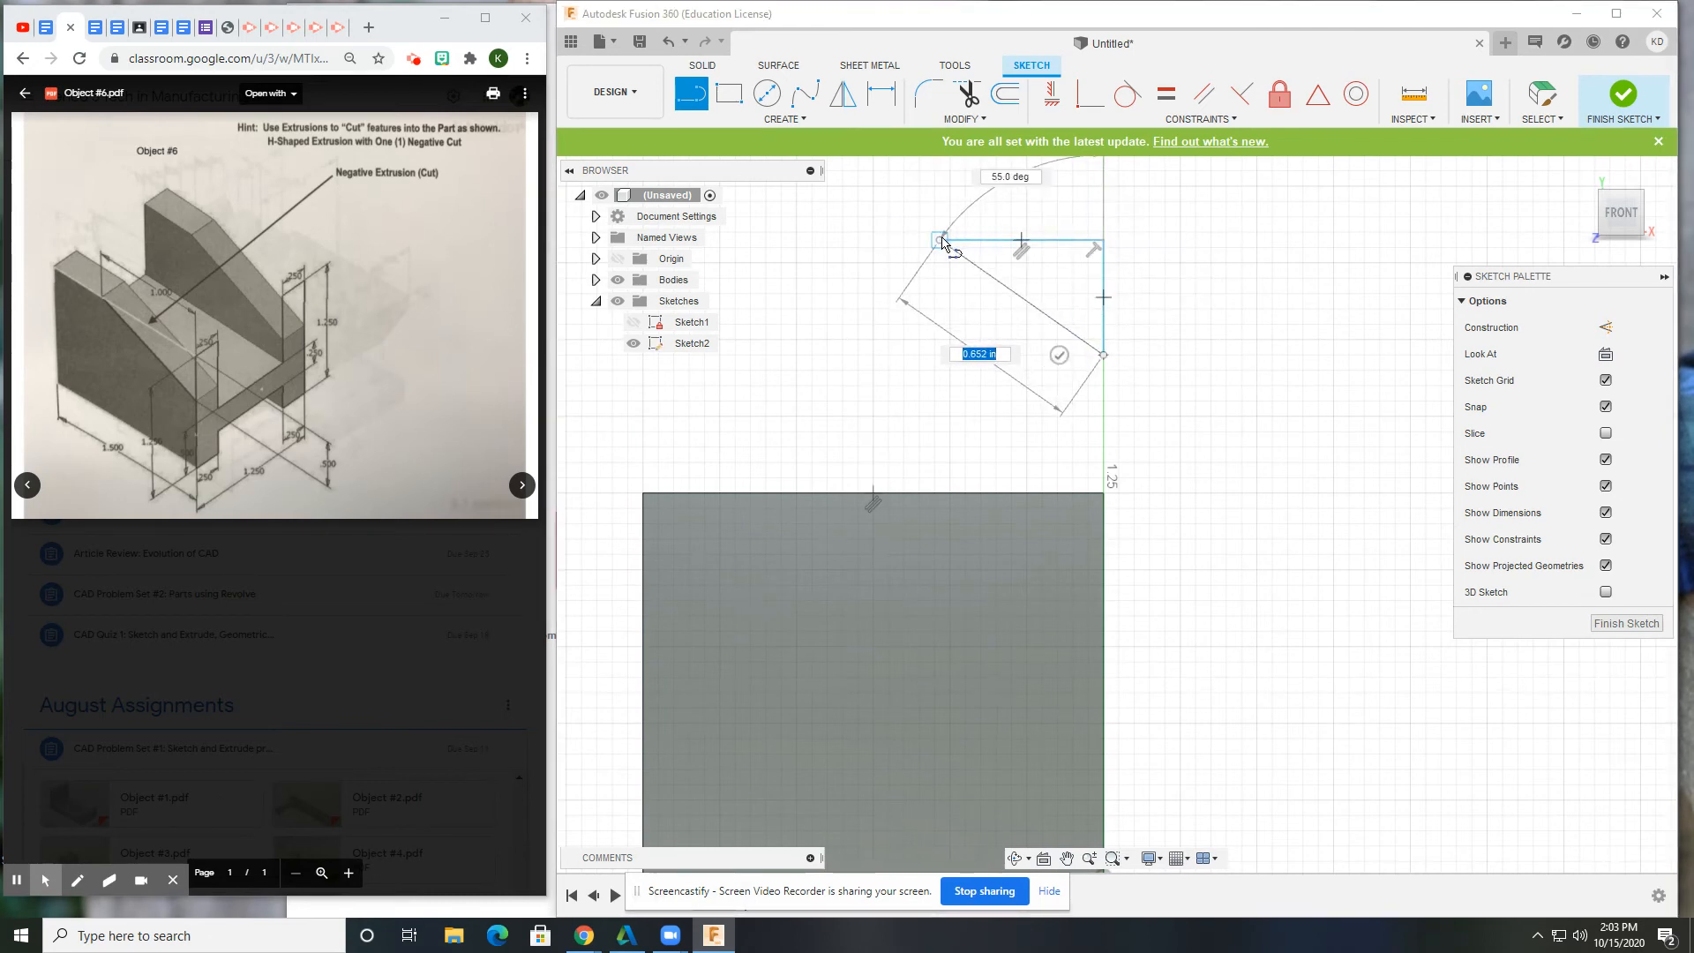
left_click(940, 239)
- Dimension the triangle's vertical edge to 0.5 in and its horizontal edge to 1 in
left_click(882, 93)
left_click(1104, 304)
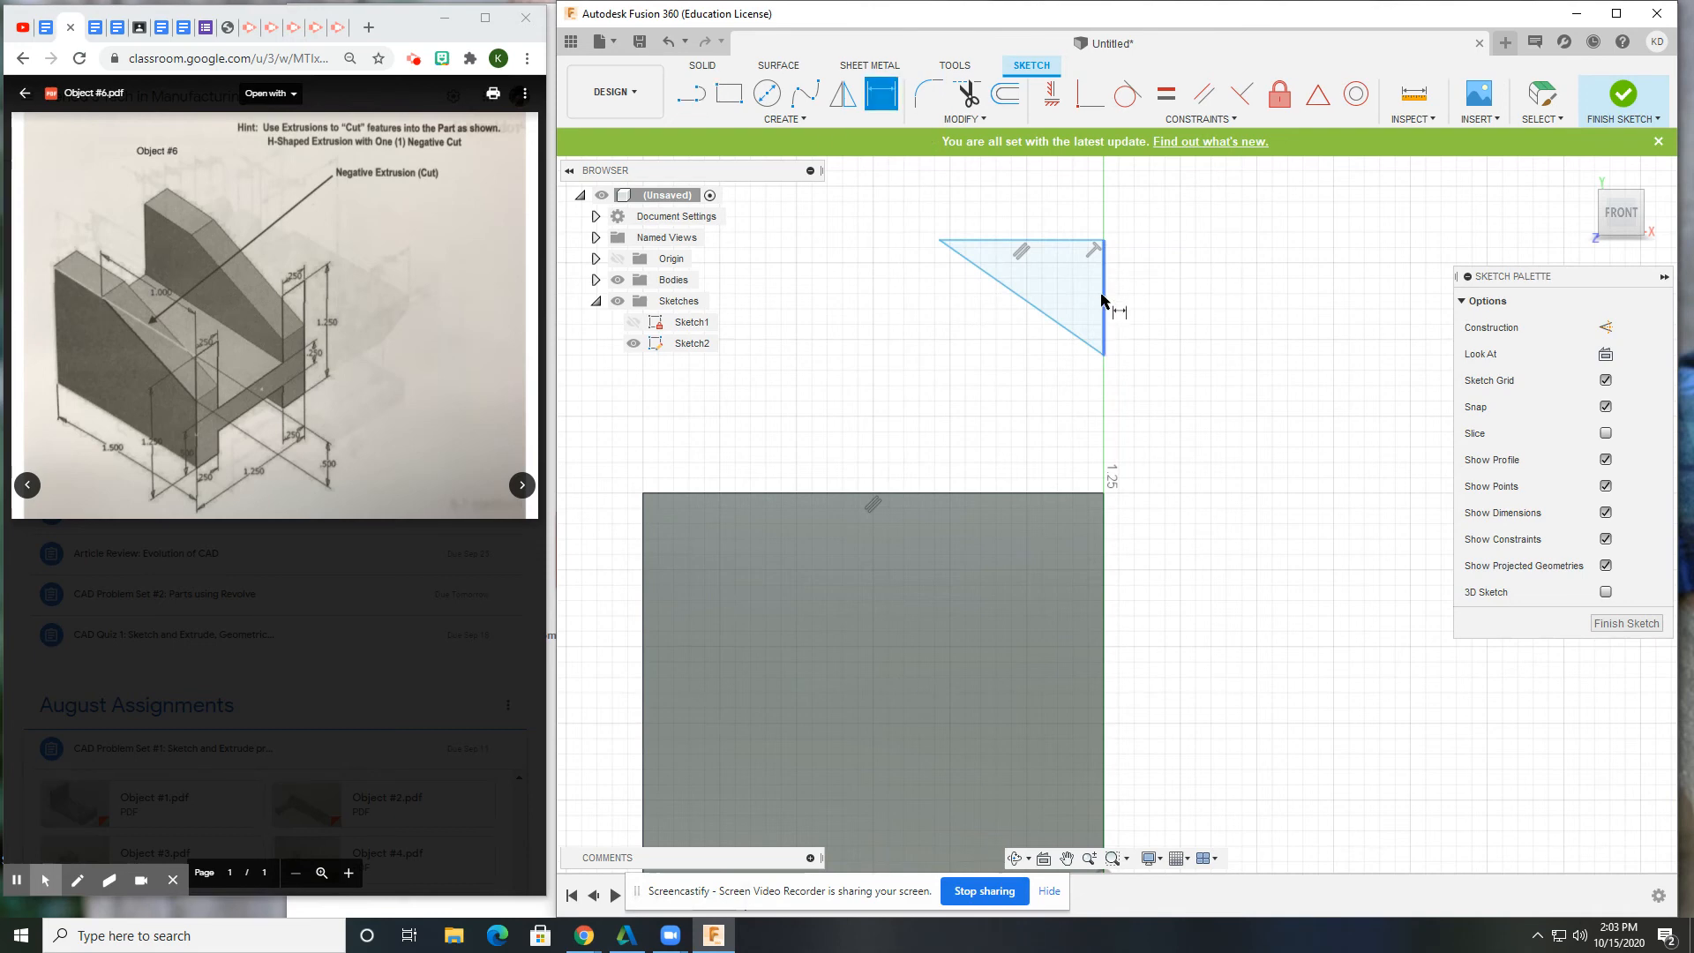
left_click(1165, 300)
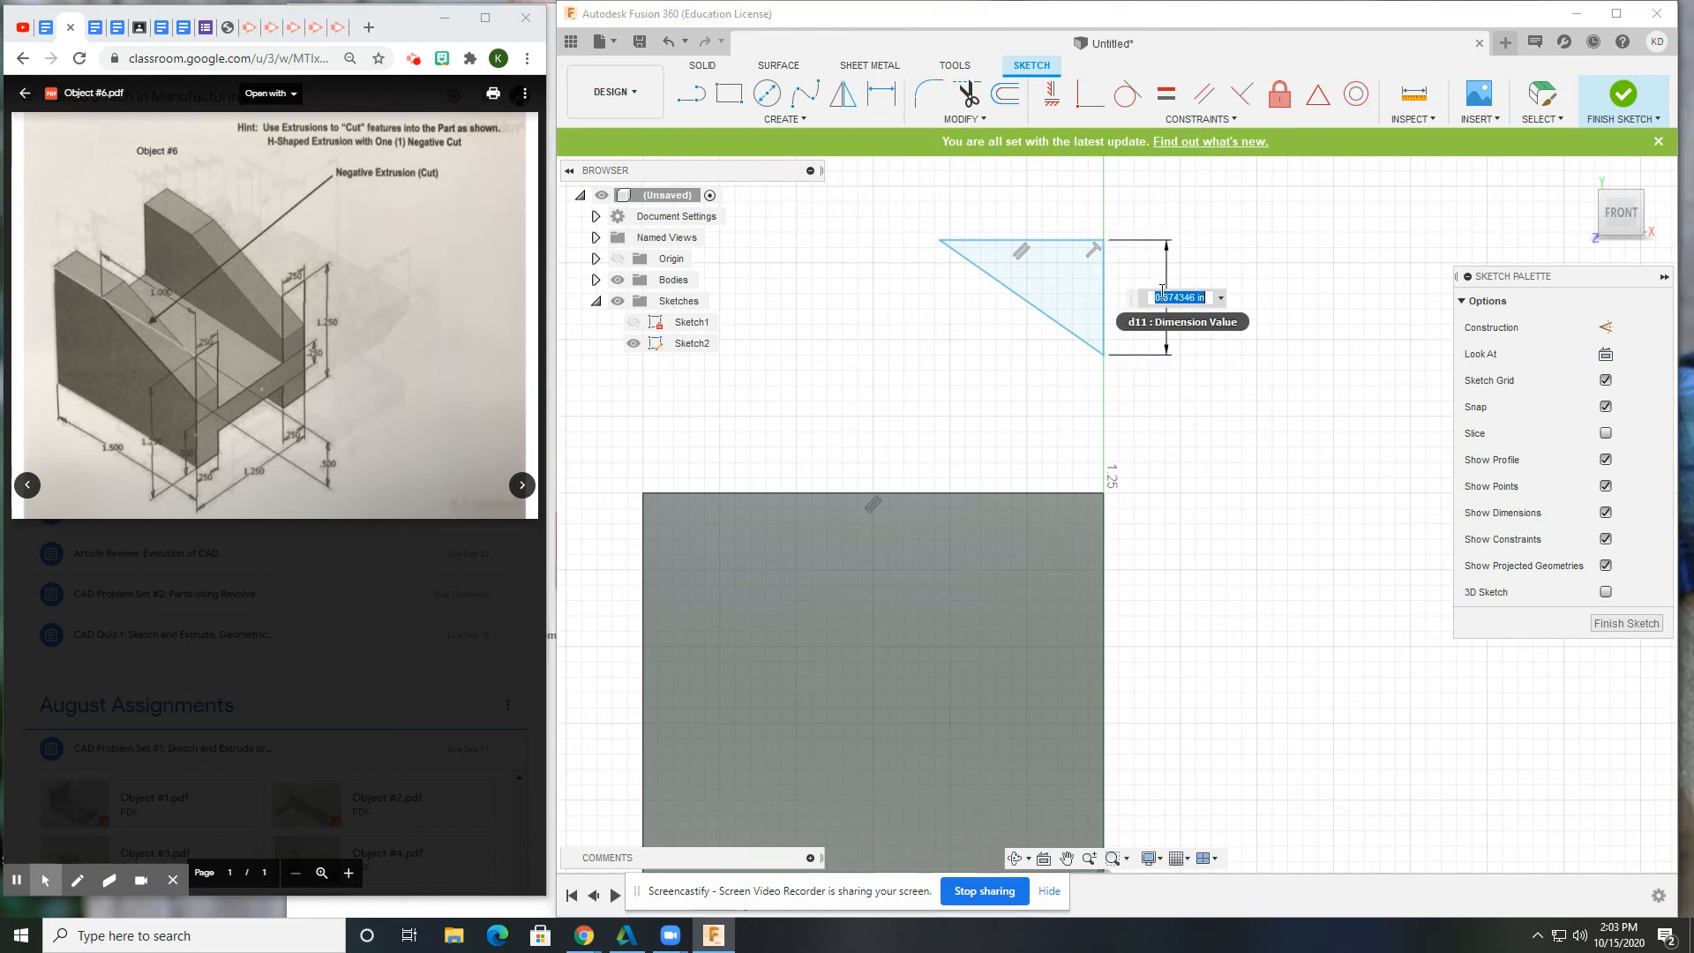
type(".5")
key("Return")
left_click(1015, 240)
left_click(1021, 176)
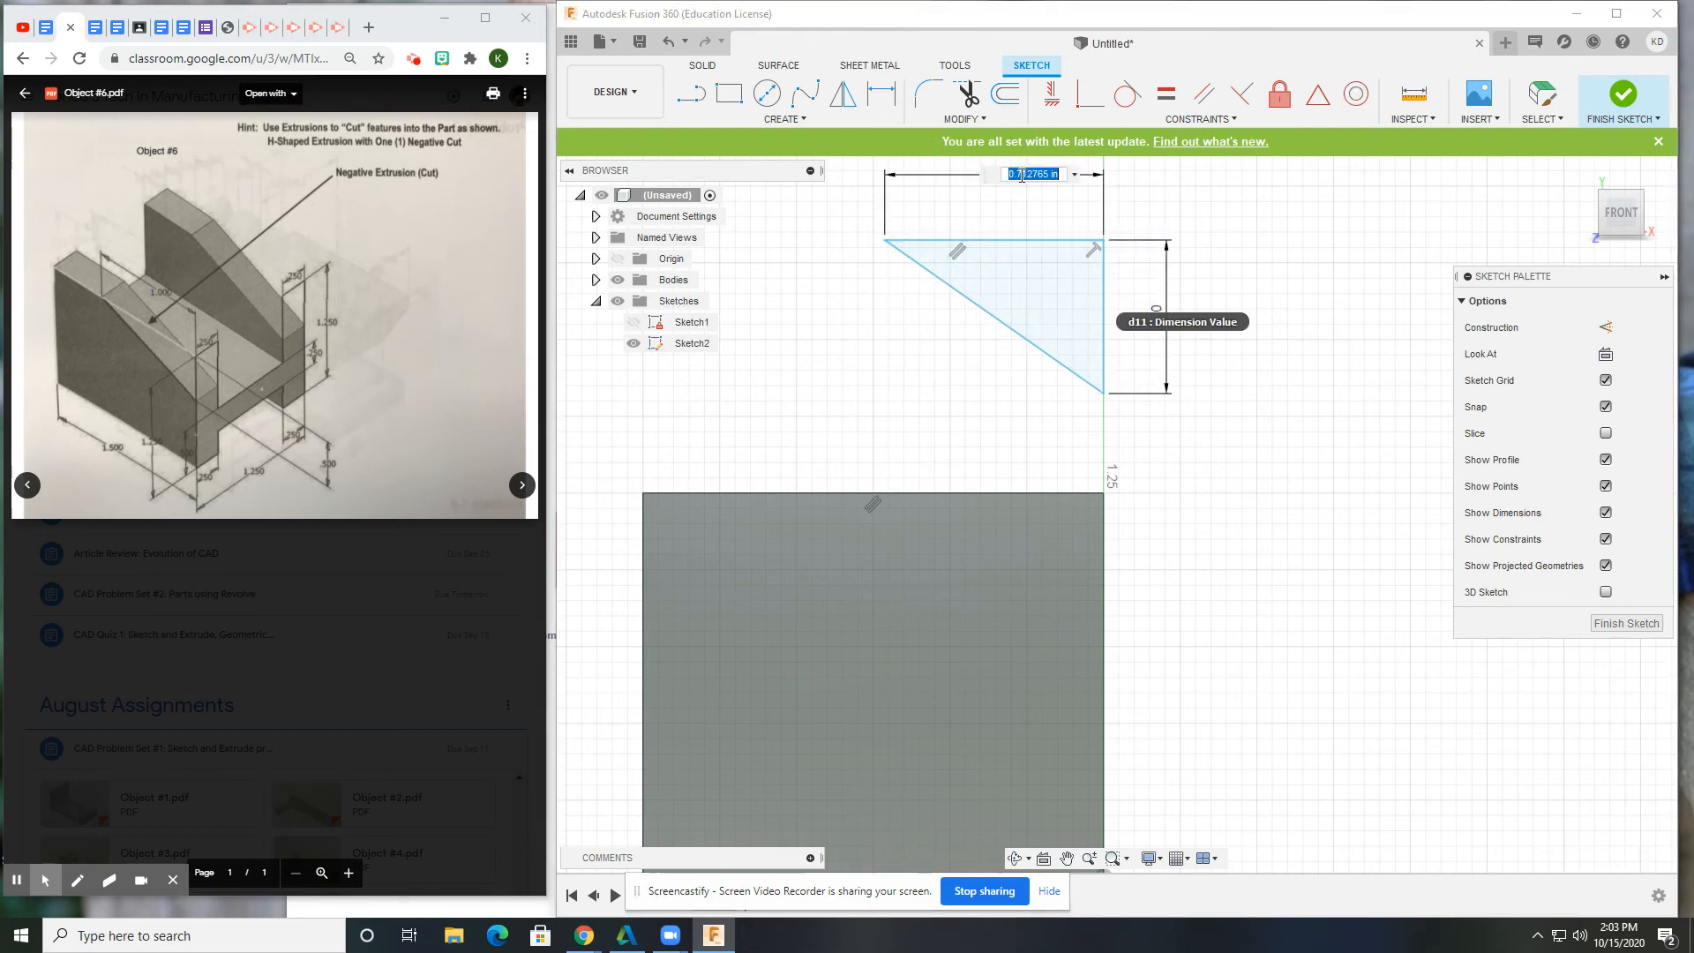
type("1")
key("Return")
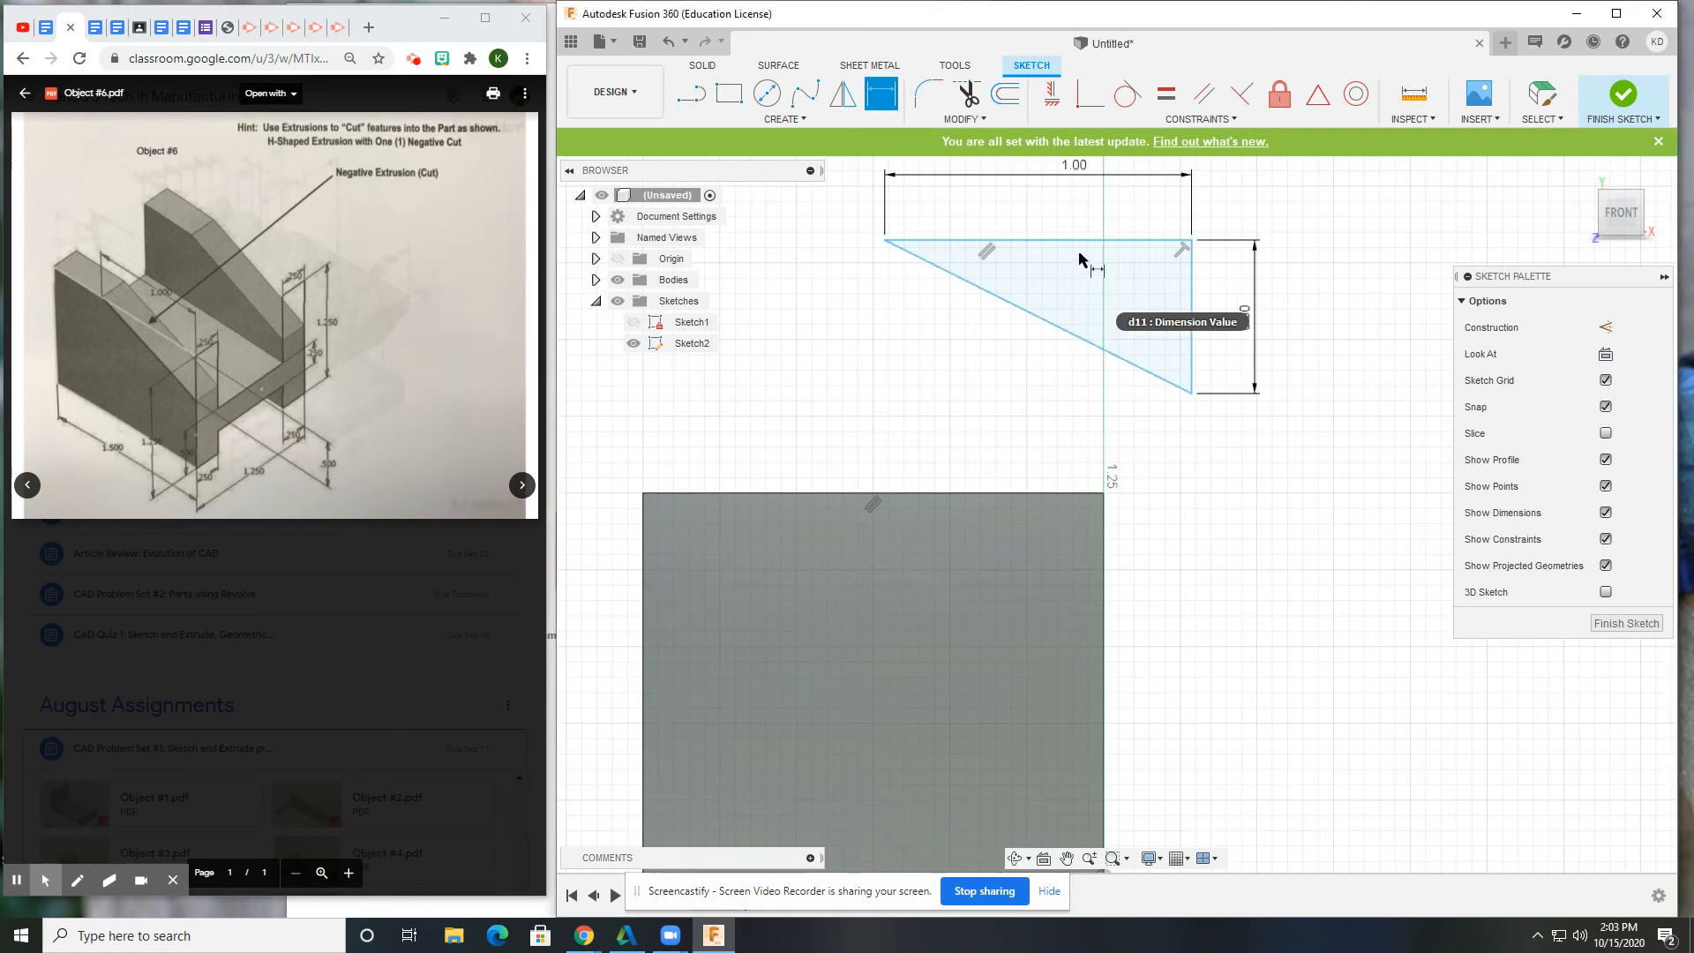
- Make the triangle's right-angle corner coincident with the upper corner of the leg's side face on the vertical axis
left_click(1090, 92)
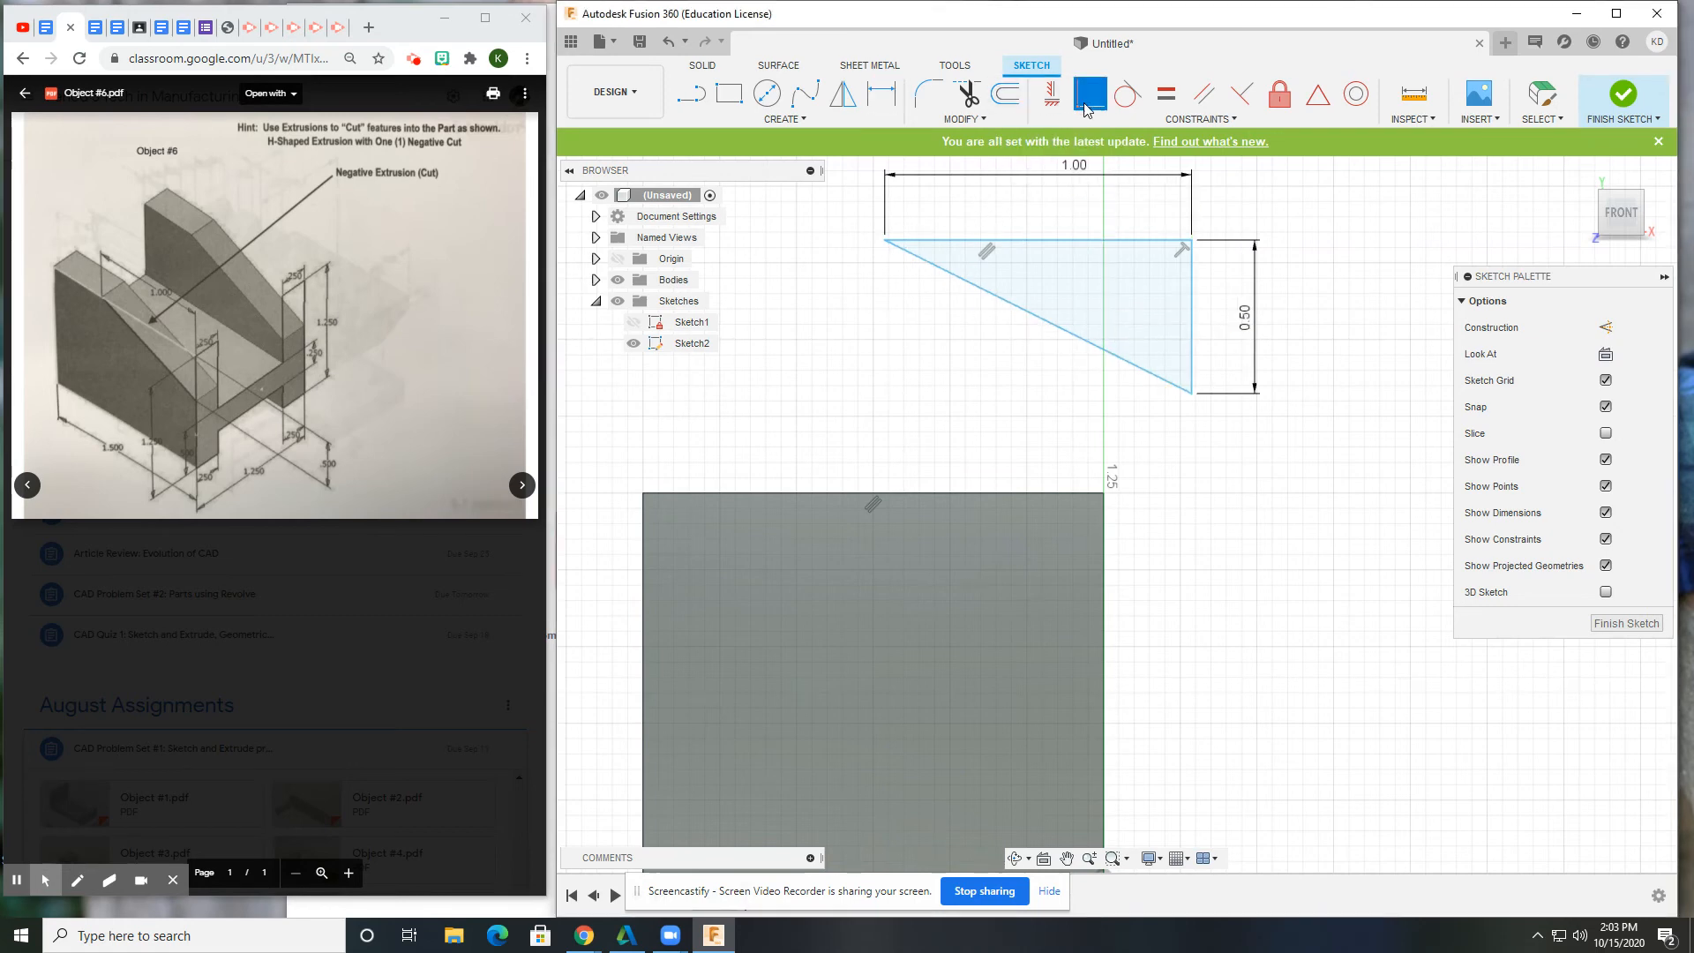
left_click(1192, 241)
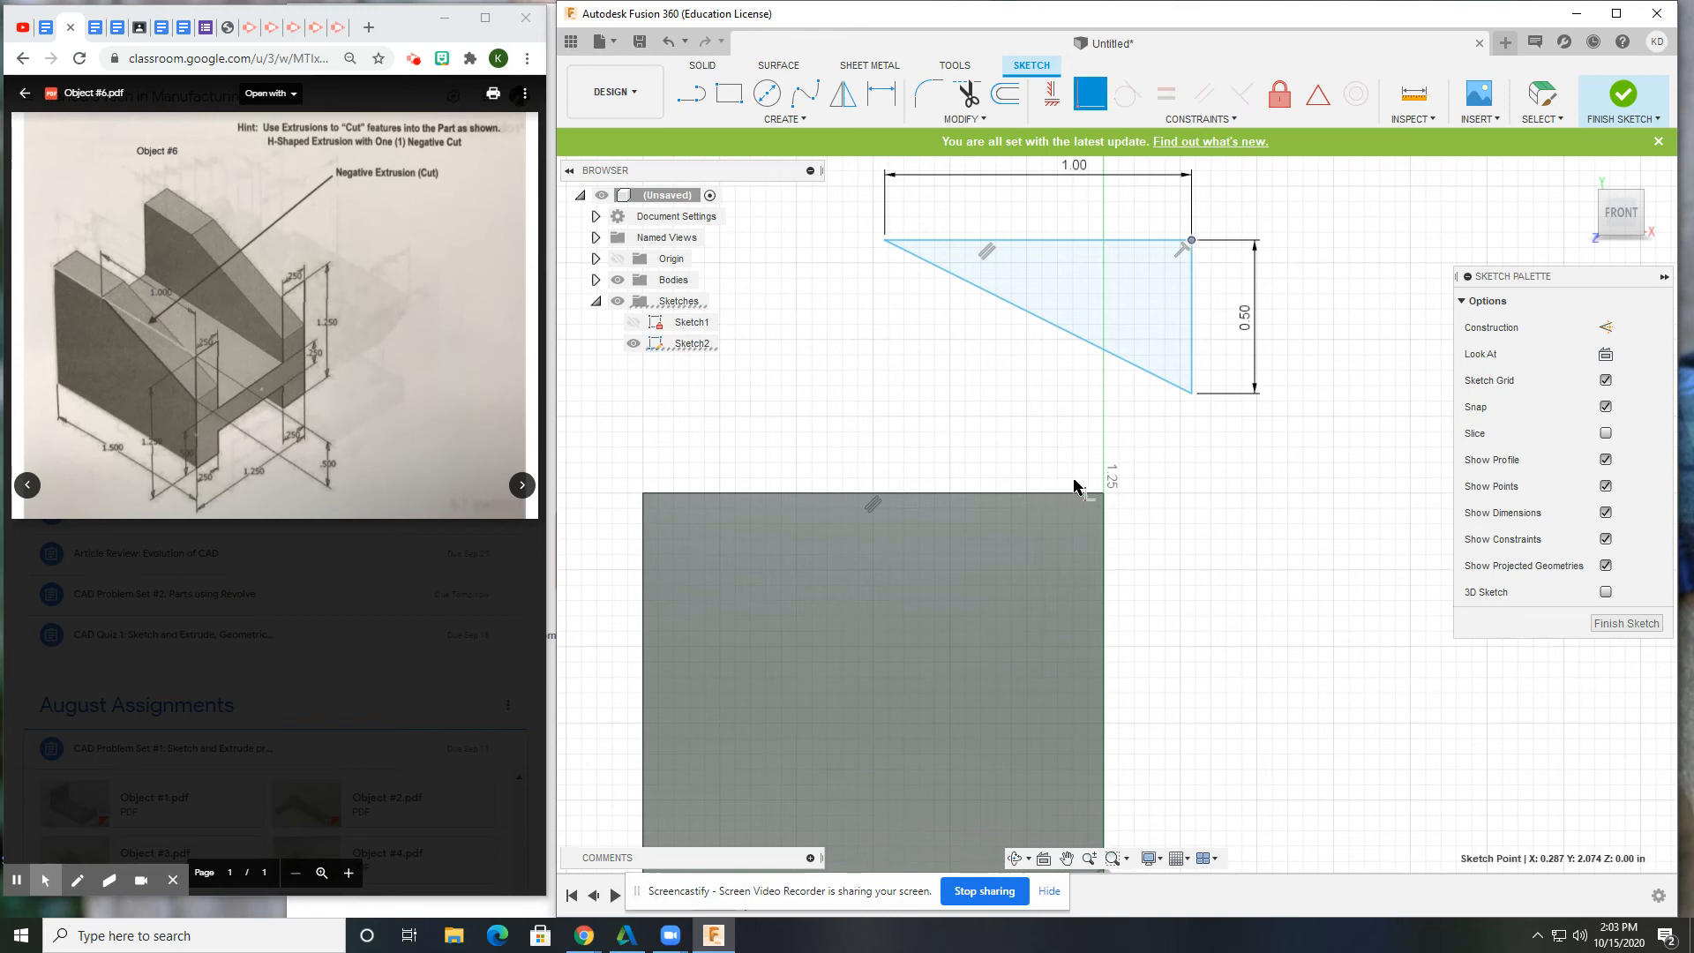
left_click(1103, 494)
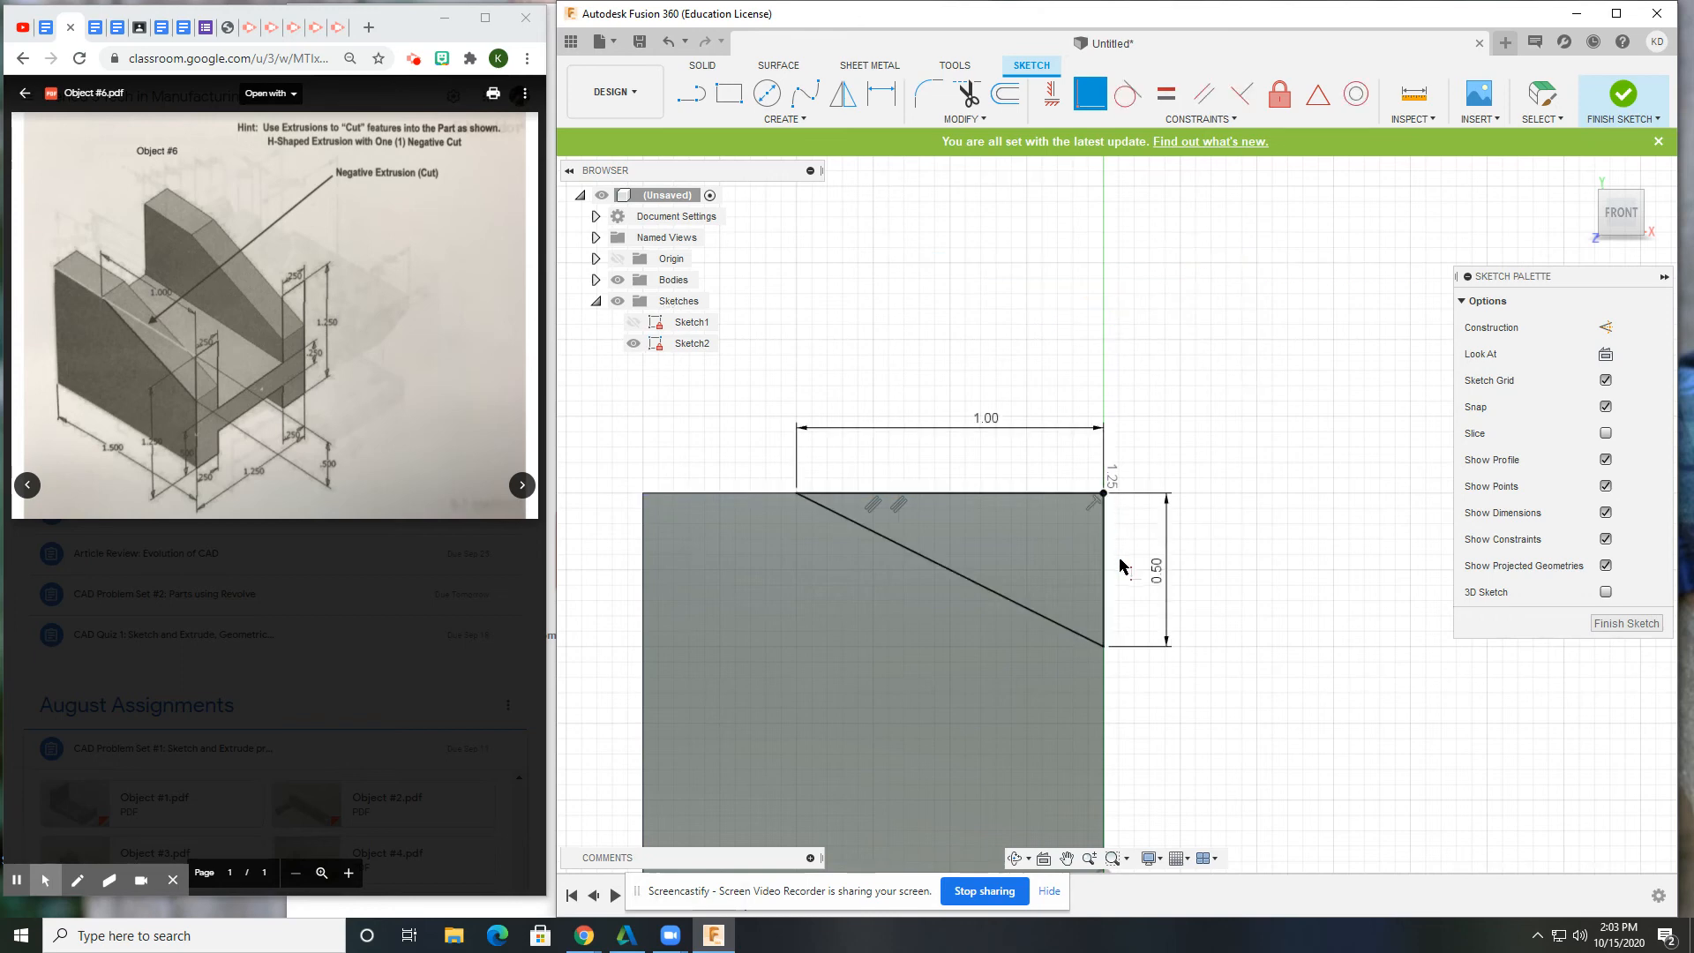
middle_click_drag(1119, 562, 1144, 494)
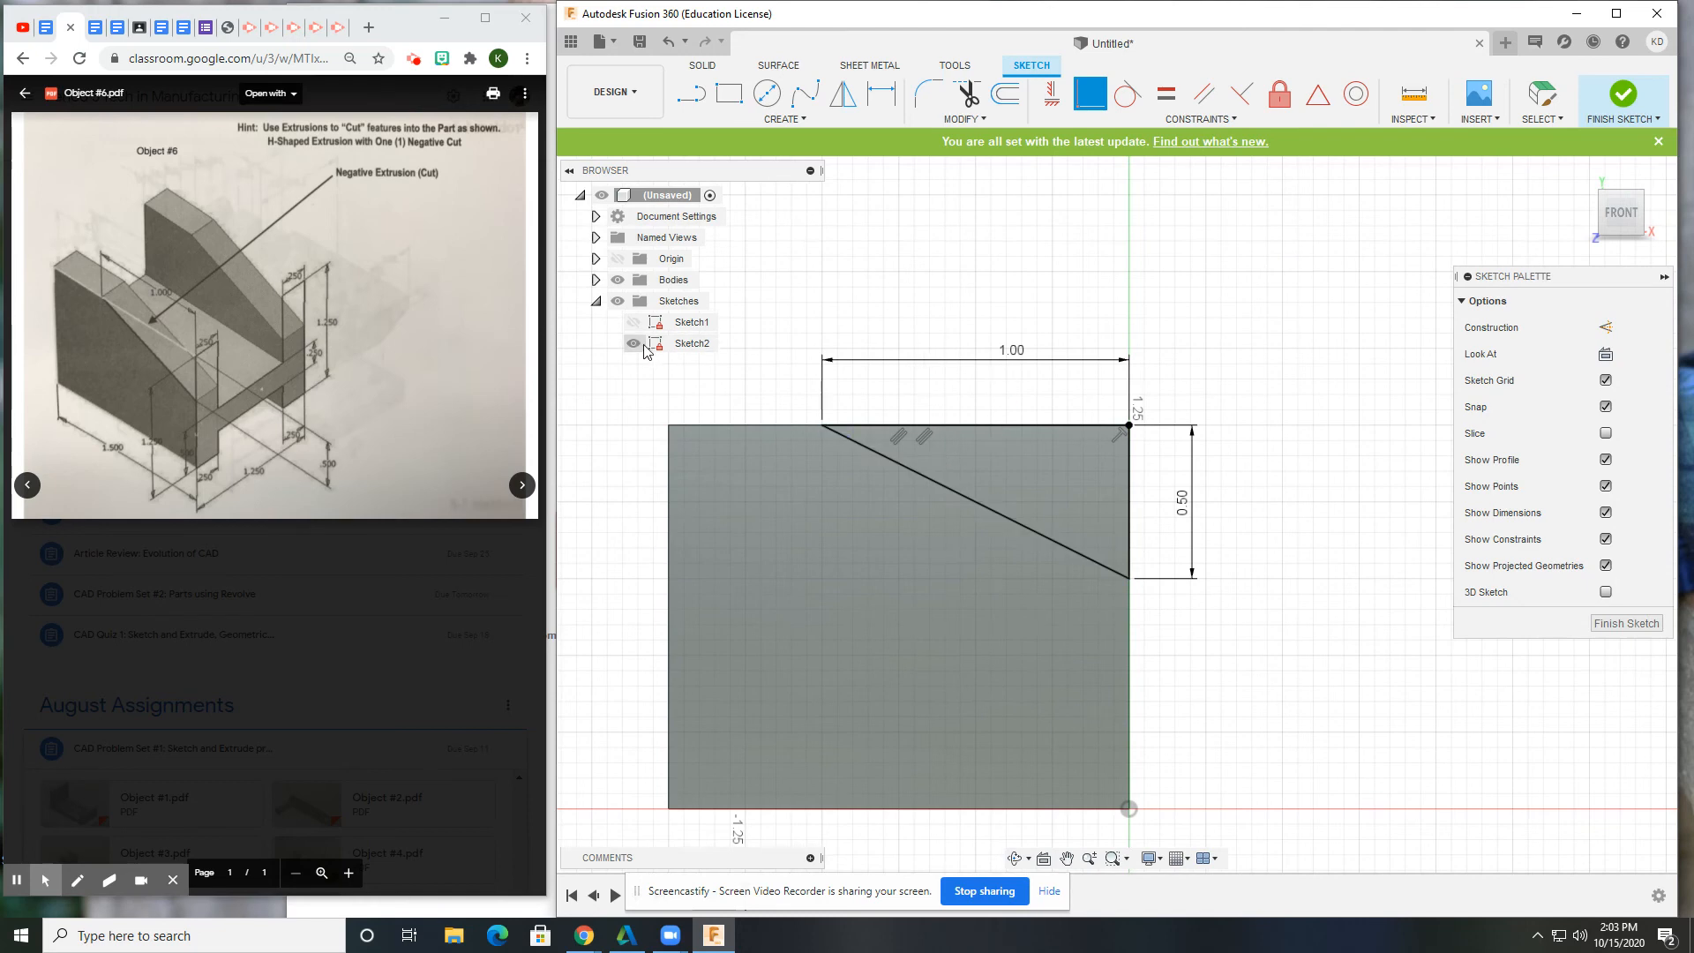
- Set up an Extrude cut of the triangle profile inward through both legs, at a distance of -1.40 in
left_click(699, 66)
left_click(691, 92)
left_click(1104, 548)
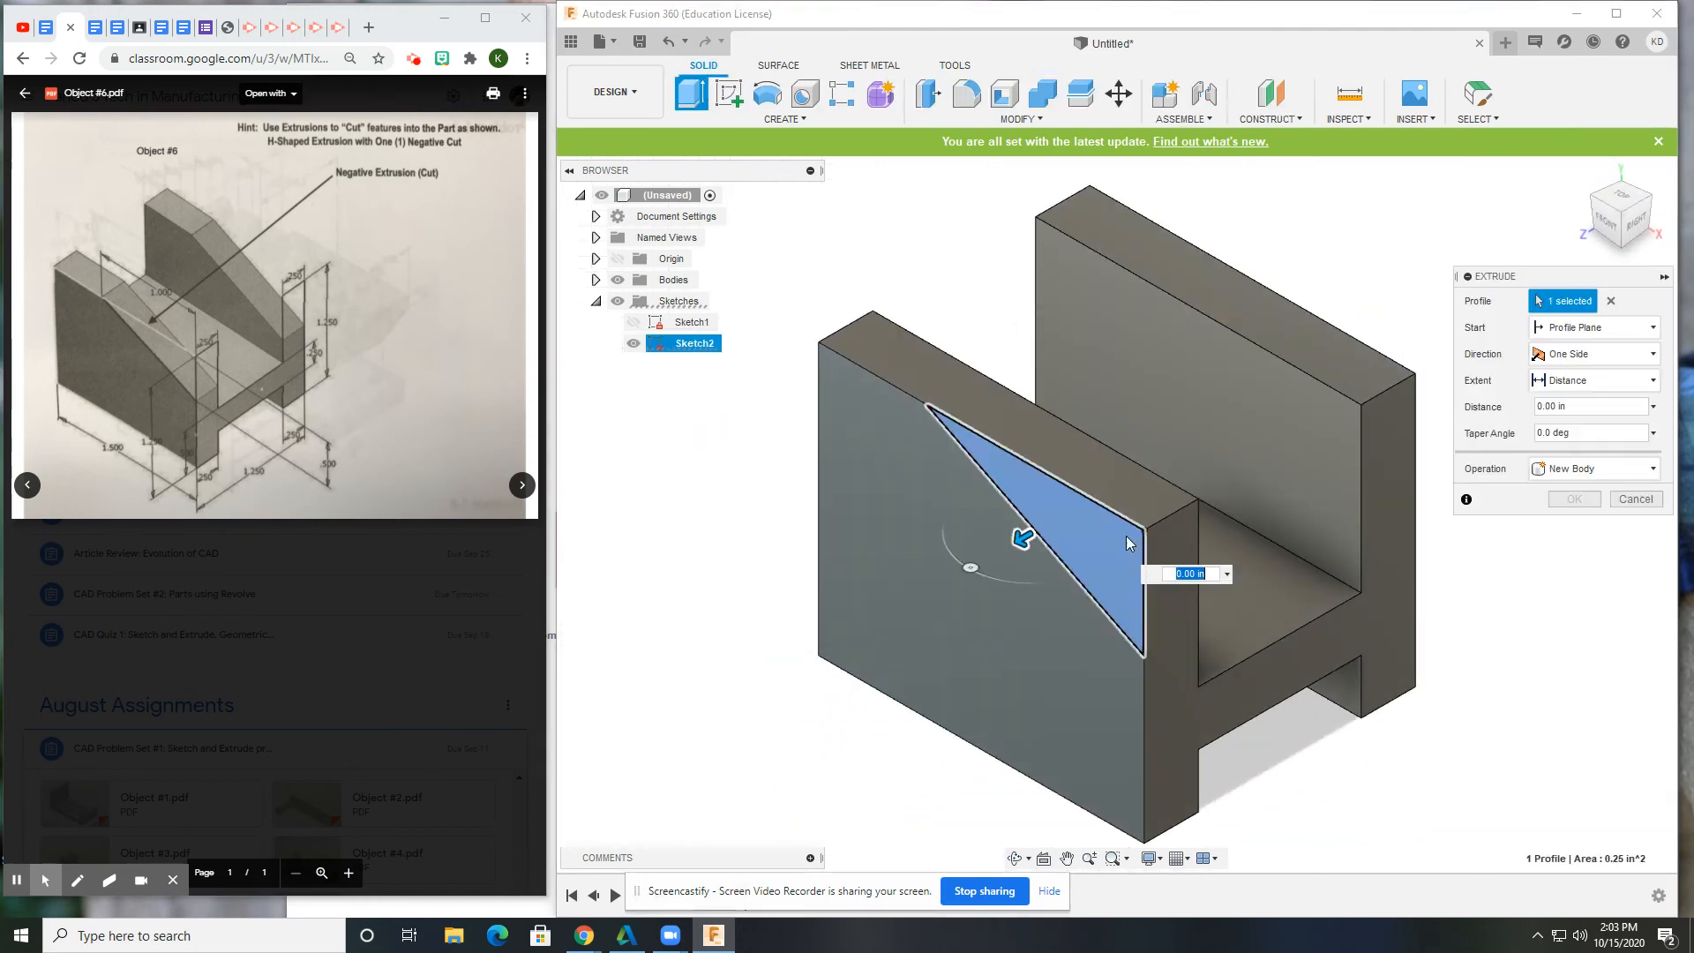
middle_click_drag(1127, 543, 936, 477)
left_click_drag(830, 478, 1174, 305)
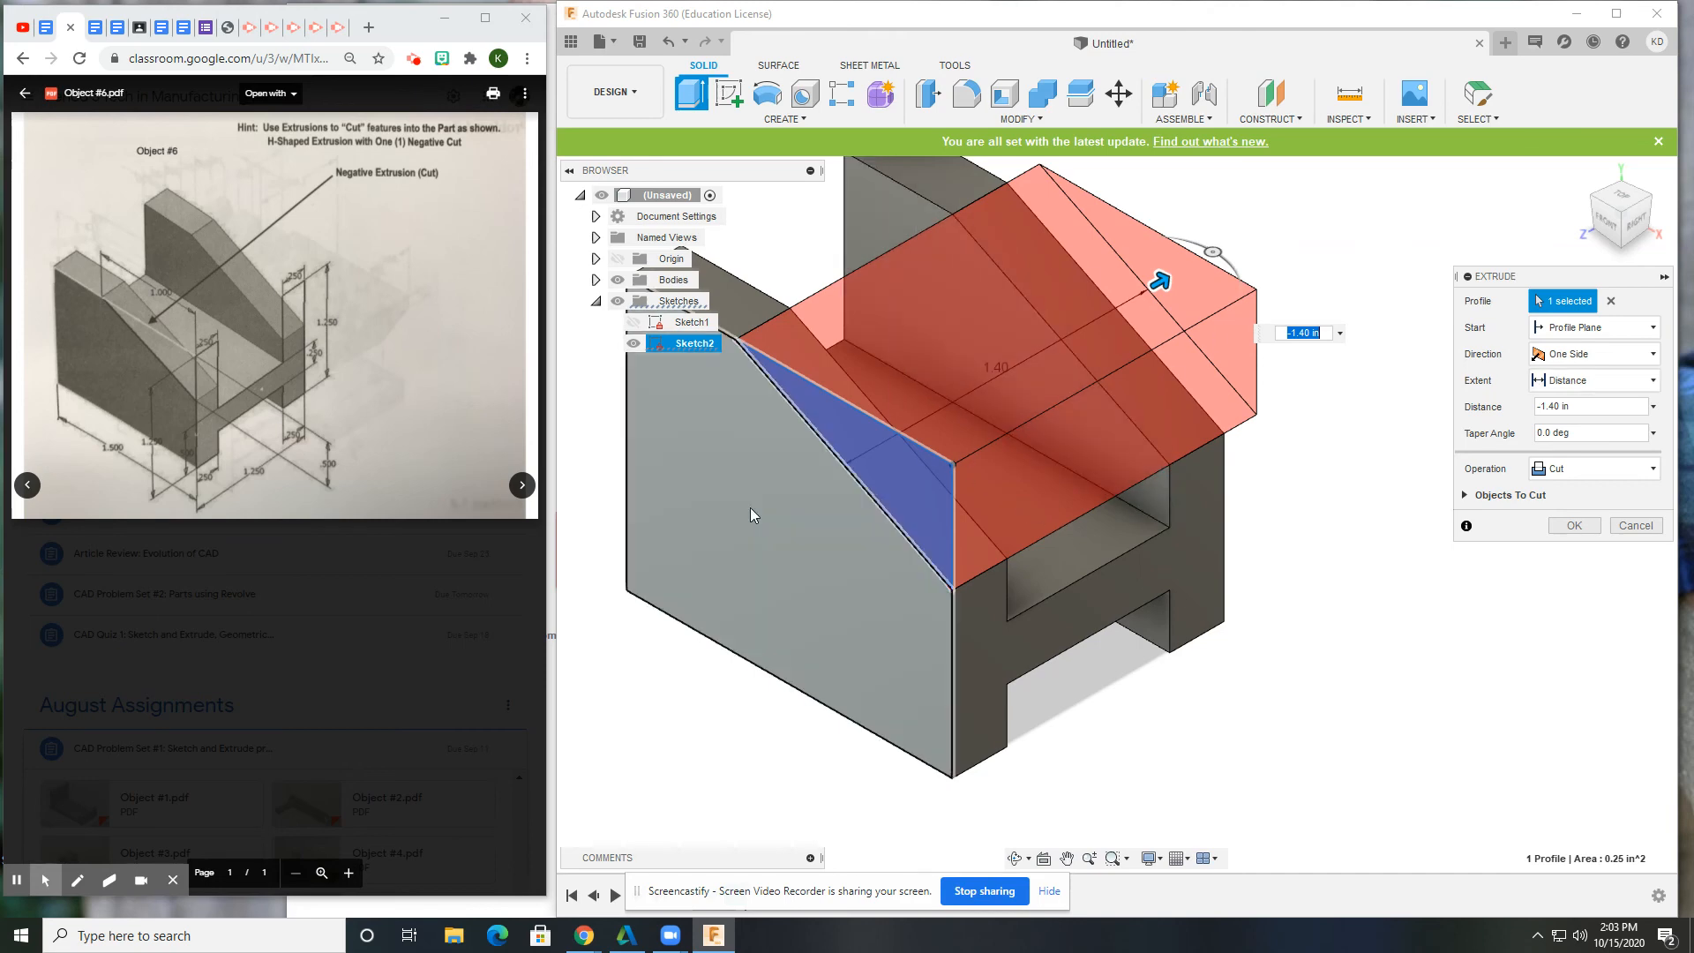
- Change the cut's extent to To Object, ending at the far leg's outer face, and complete the cut
left_click(1593, 380)
left_click(1586, 427)
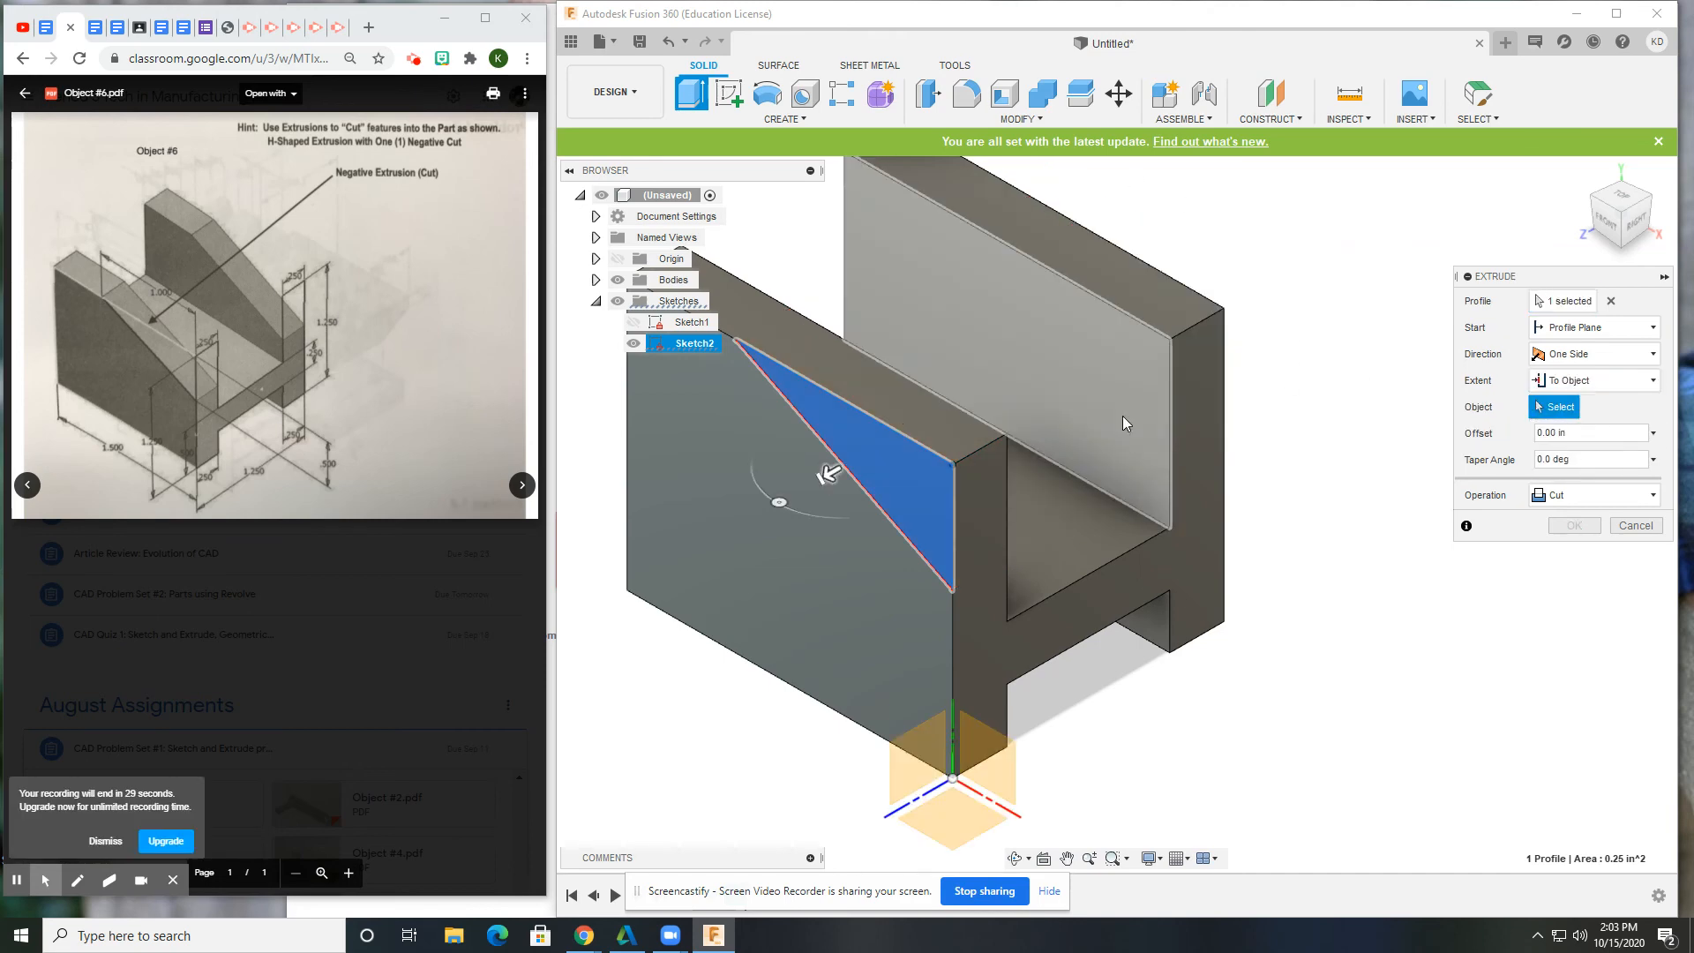
middle_click_drag(1226, 435, 1033, 417, "shift")
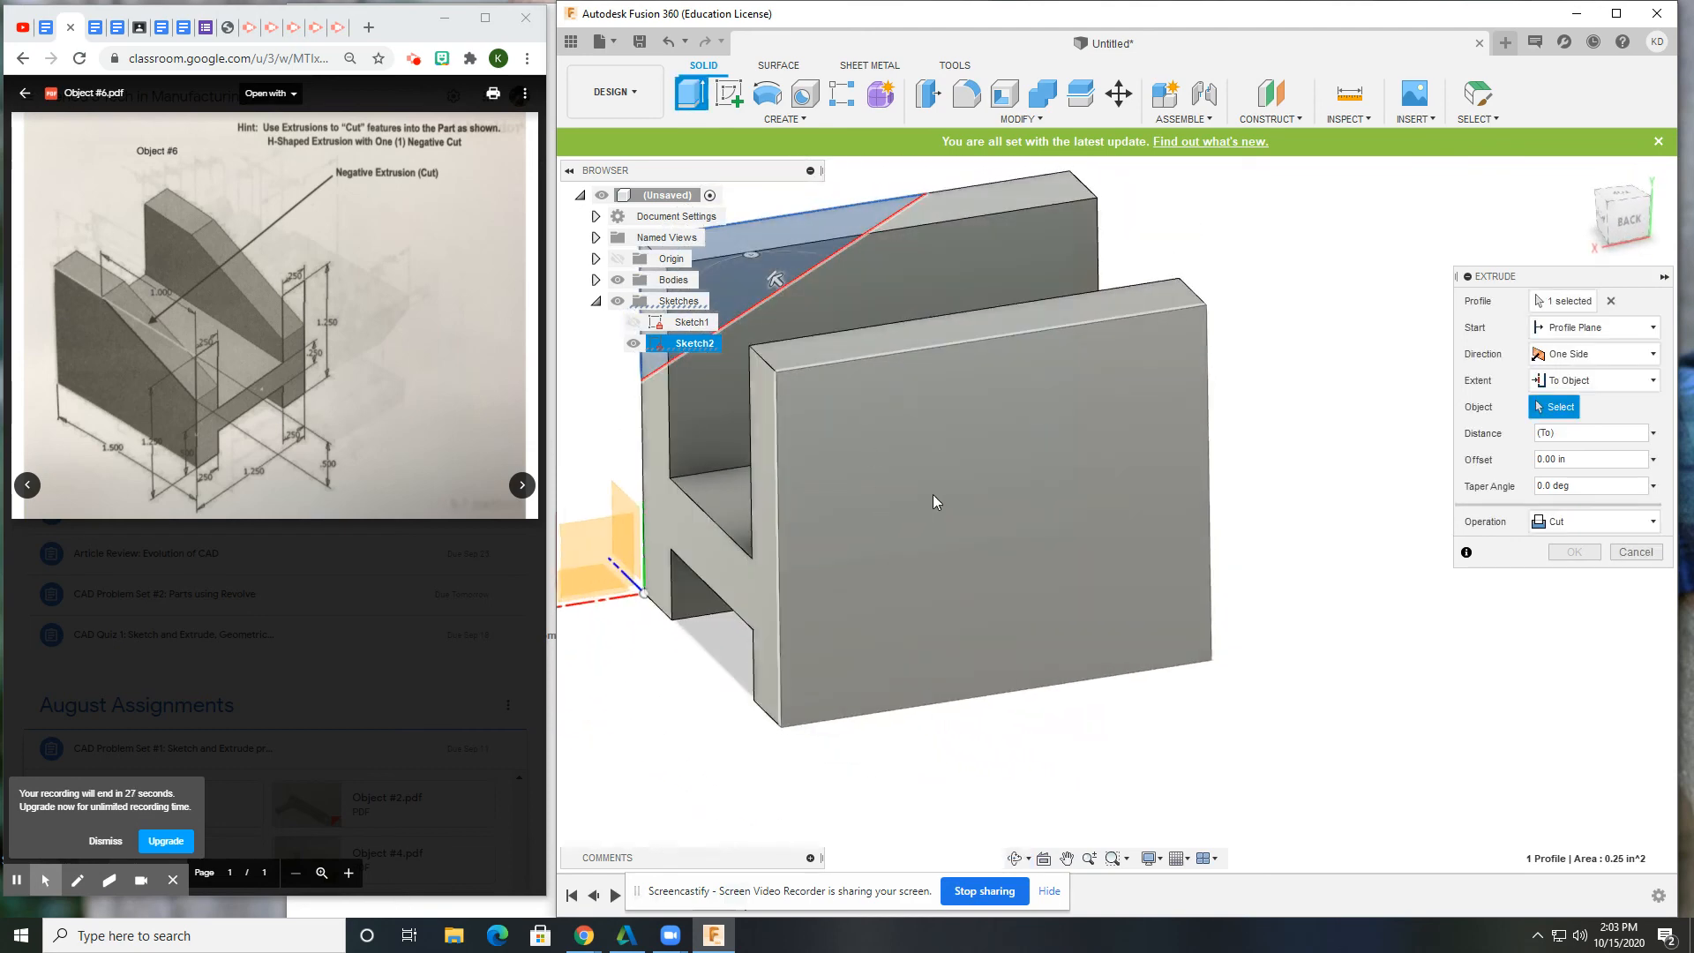
left_click(1009, 518)
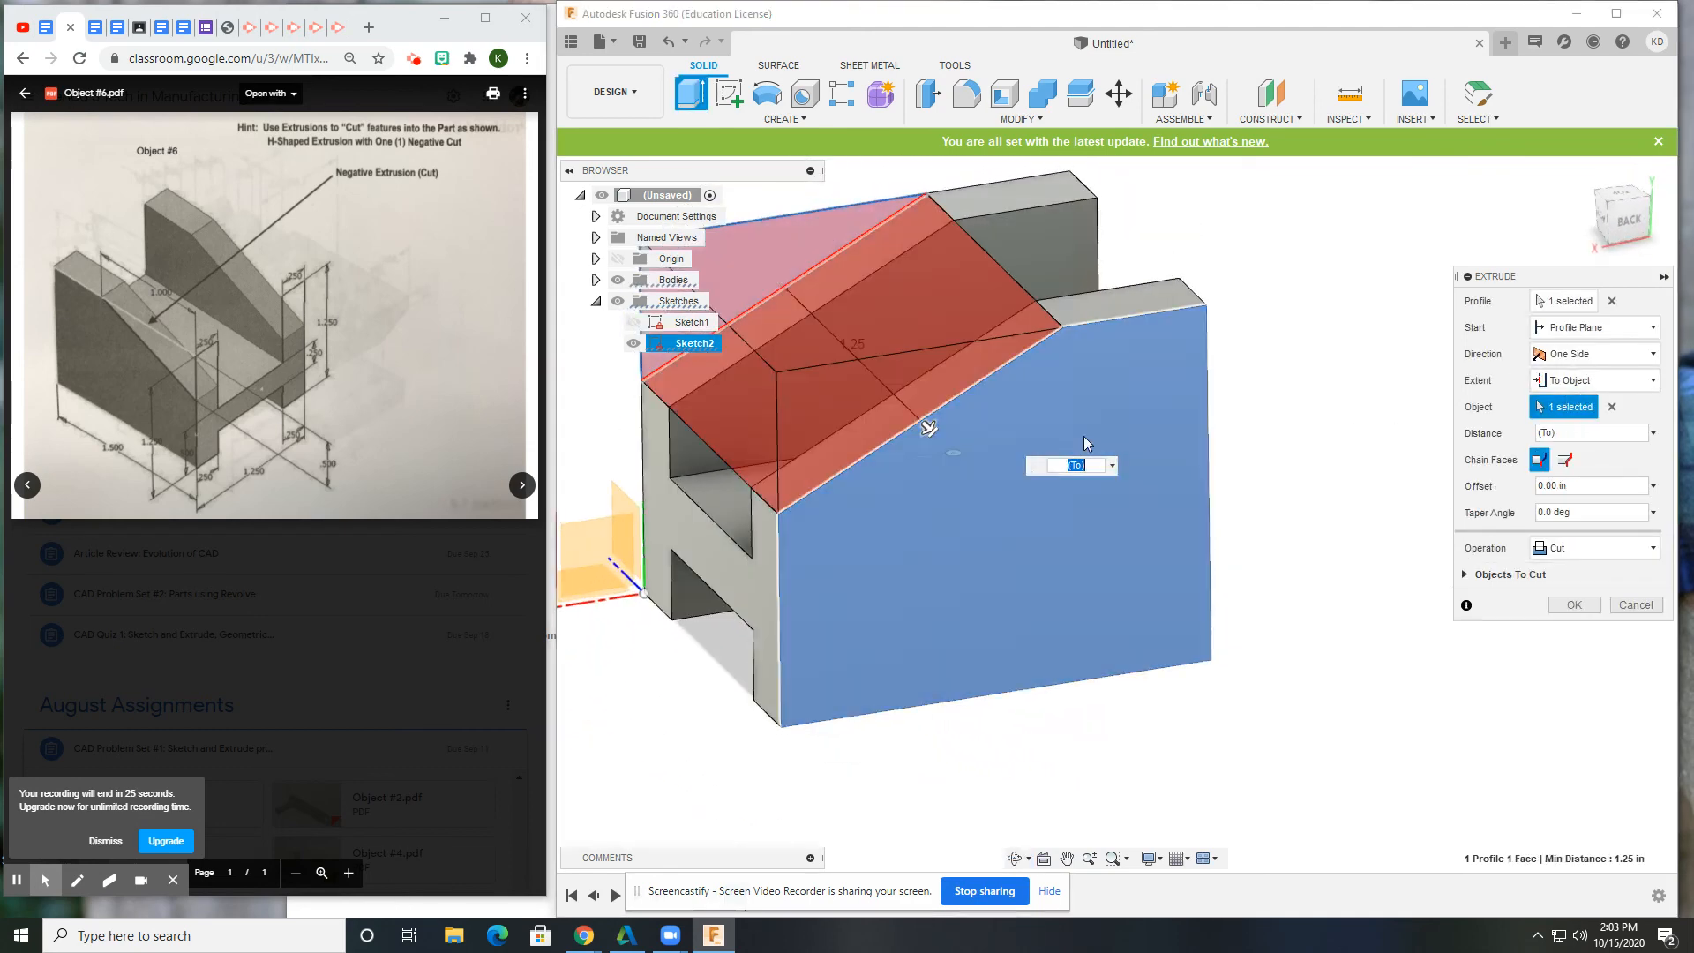
middle_click_drag(1010, 517, 1209, 406, "shift")
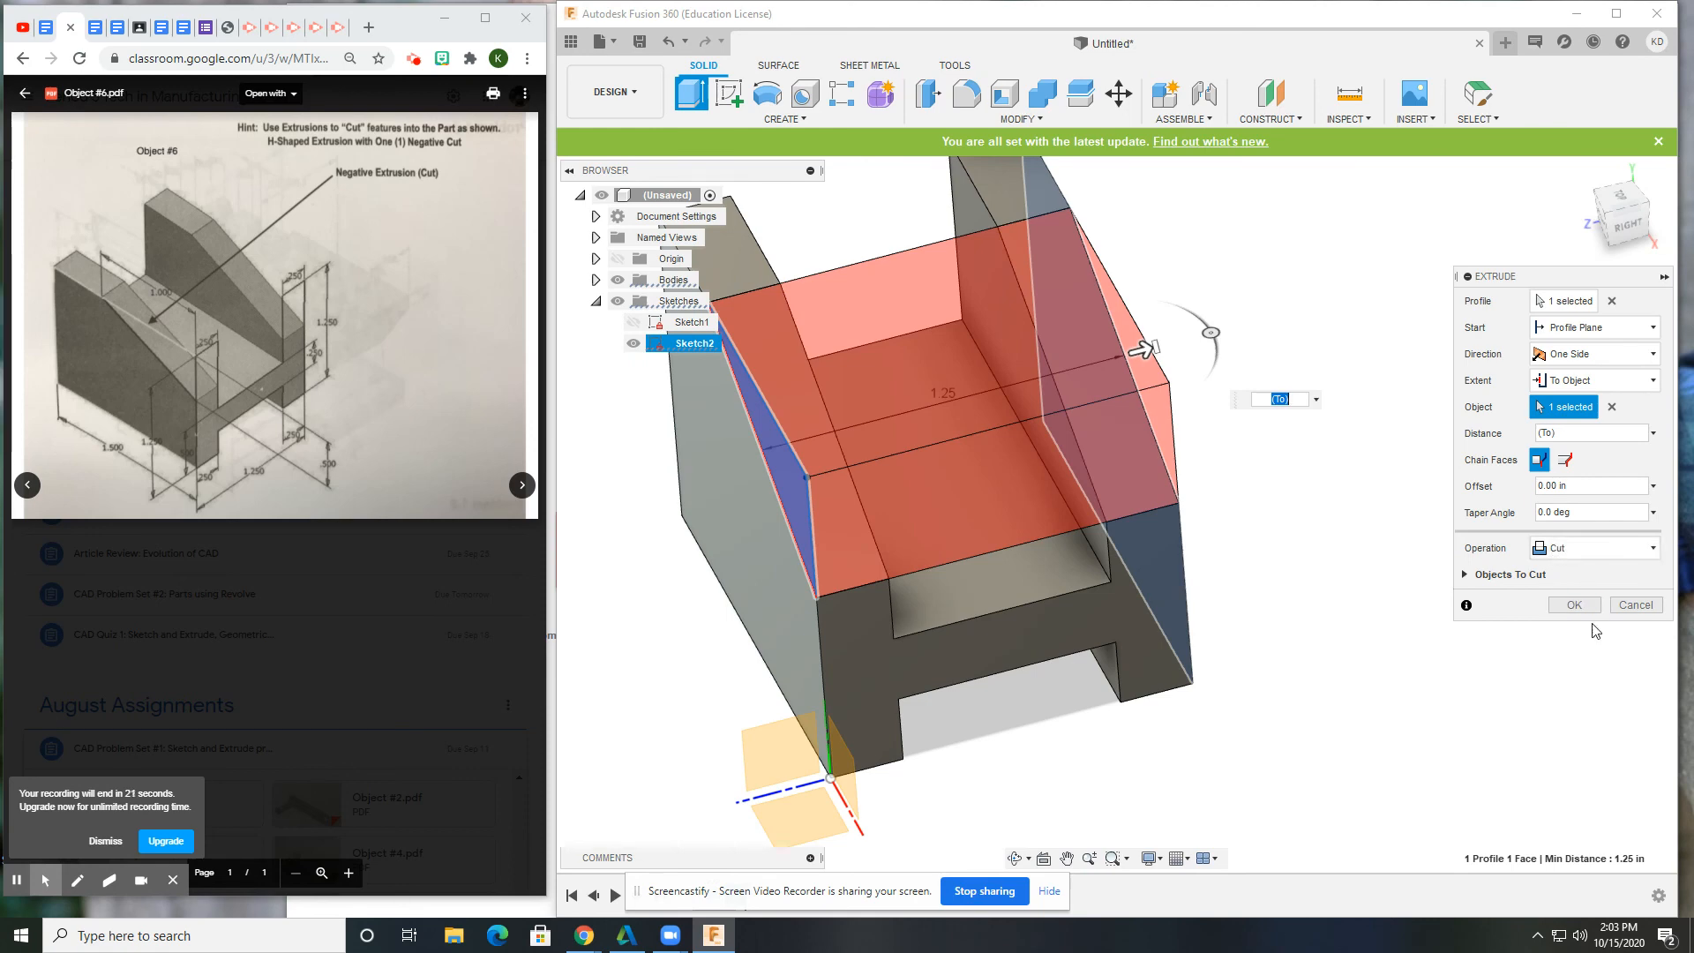
left_click(1575, 604)
left_click(1579, 175)
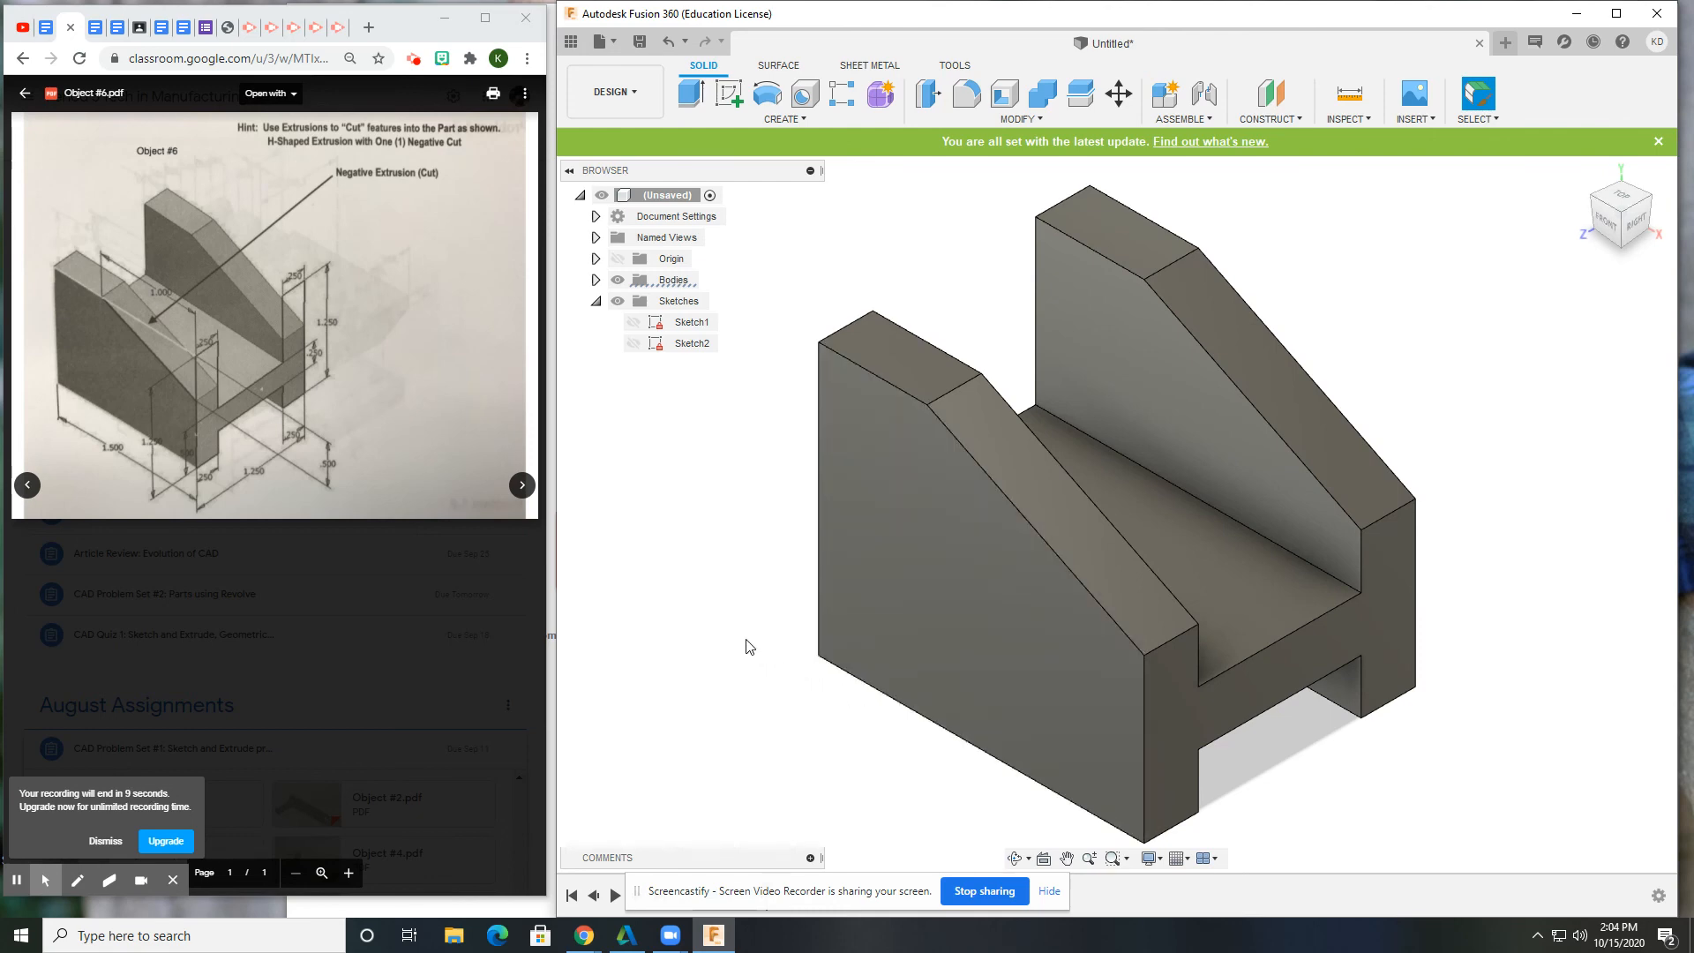
left_click(595, 301)
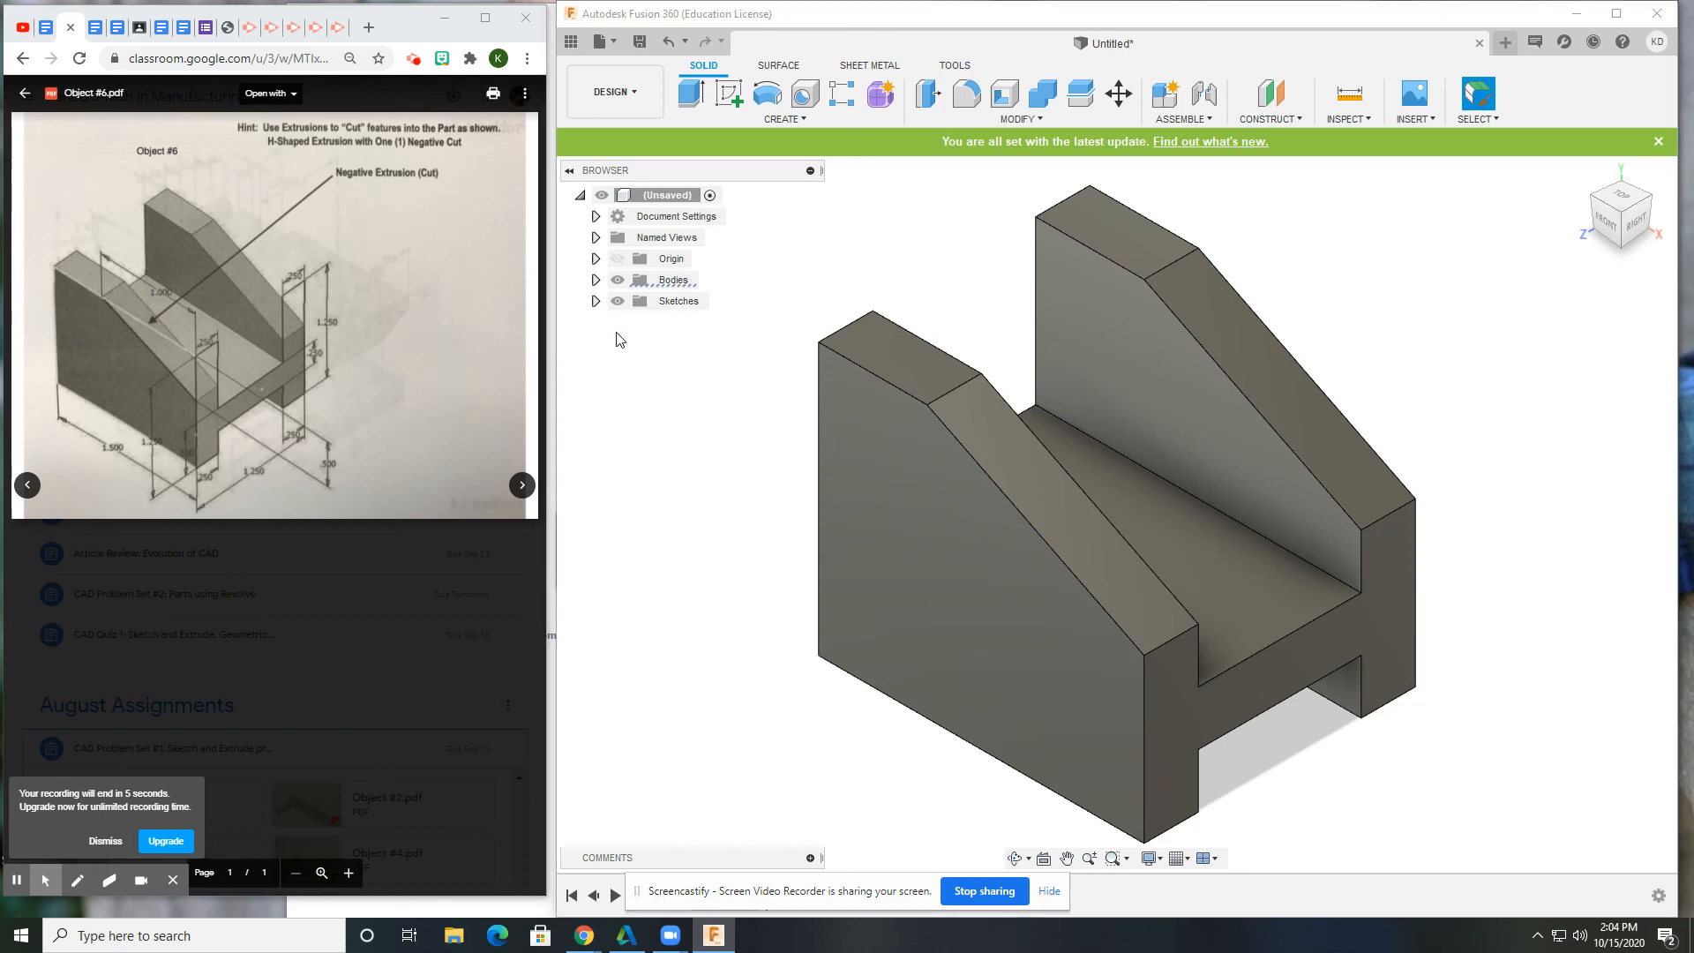